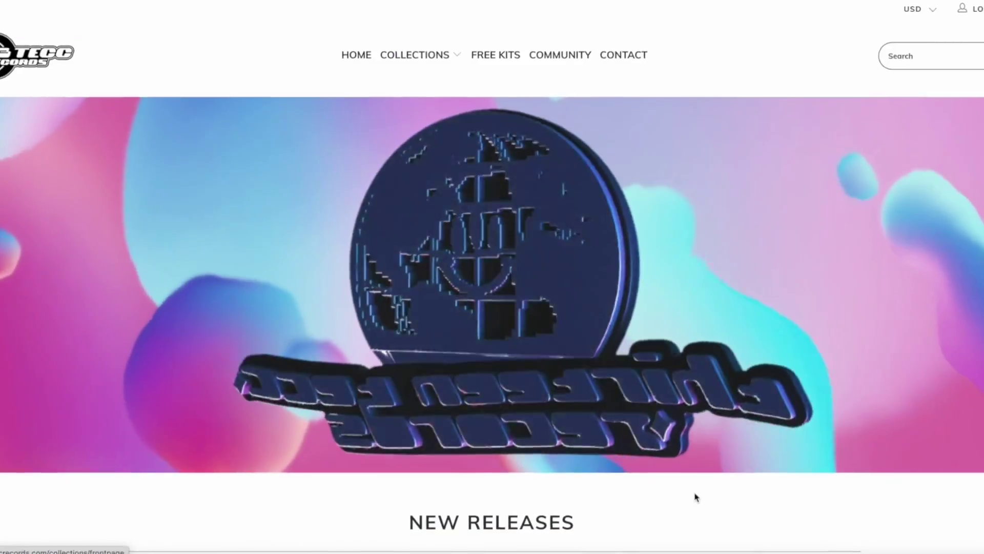
- Browse the store's home page from the new releases through the collection list and favourites to the free kits
scroll(695, 495, down, 1)
scroll(695, 495, down, 5)
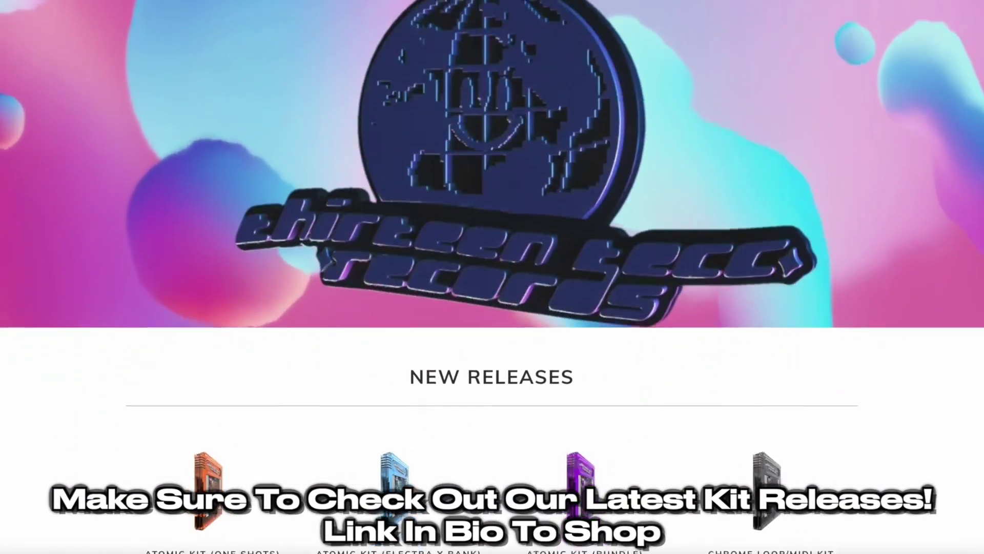
scroll(718, 358, down, 6)
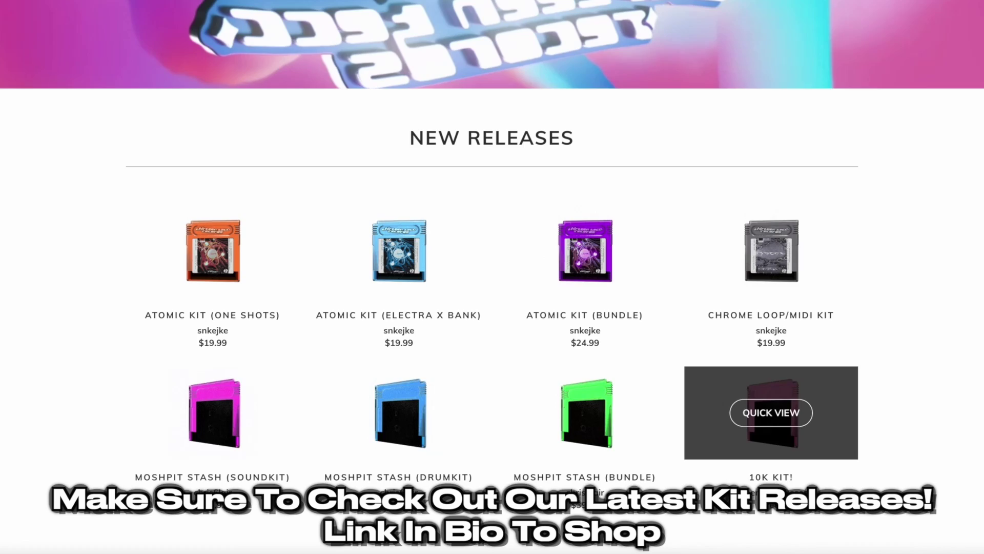
scroll(728, 462, down, 4)
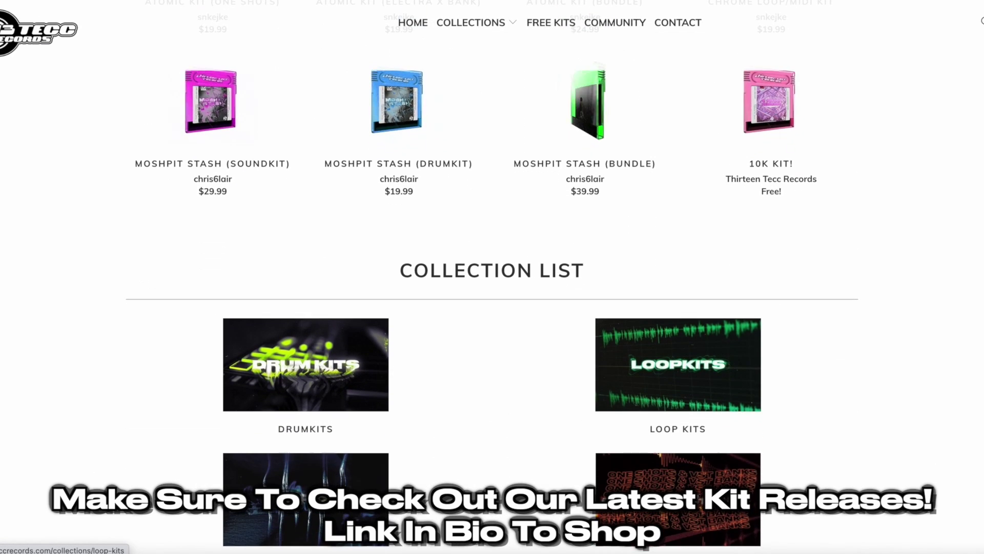
scroll(493, 276, down, 2)
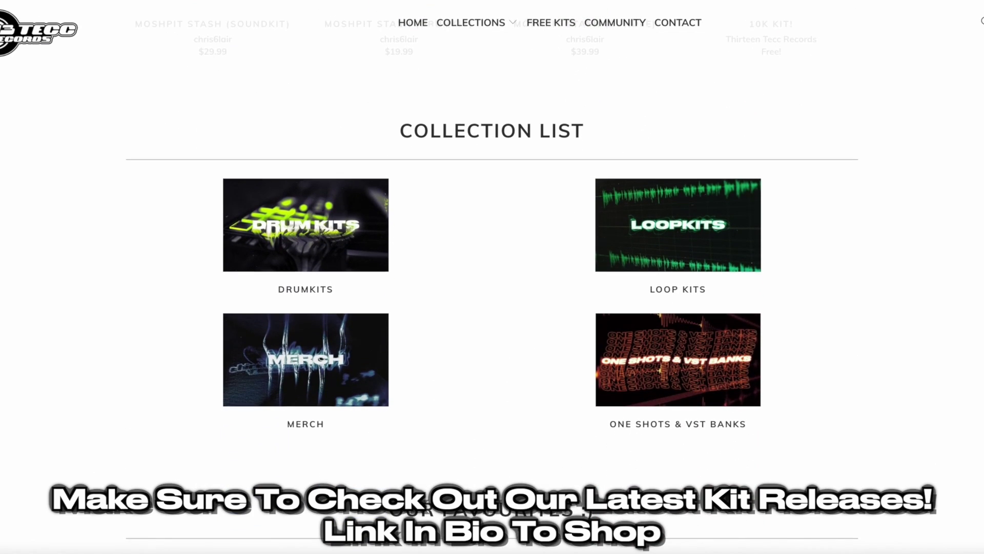
scroll(492, 276, down, 4)
scroll(630, 360, down, 6)
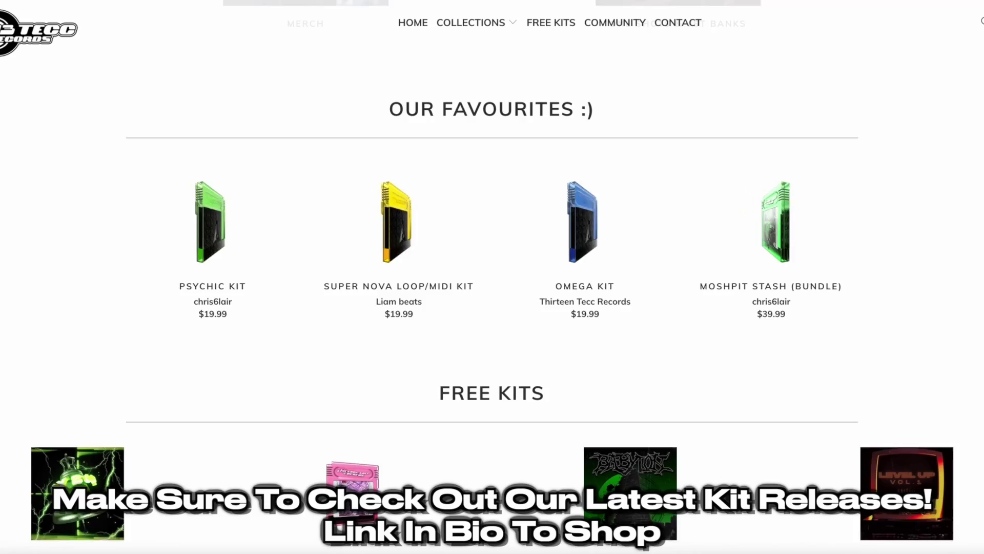
scroll(630, 361, down, 8)
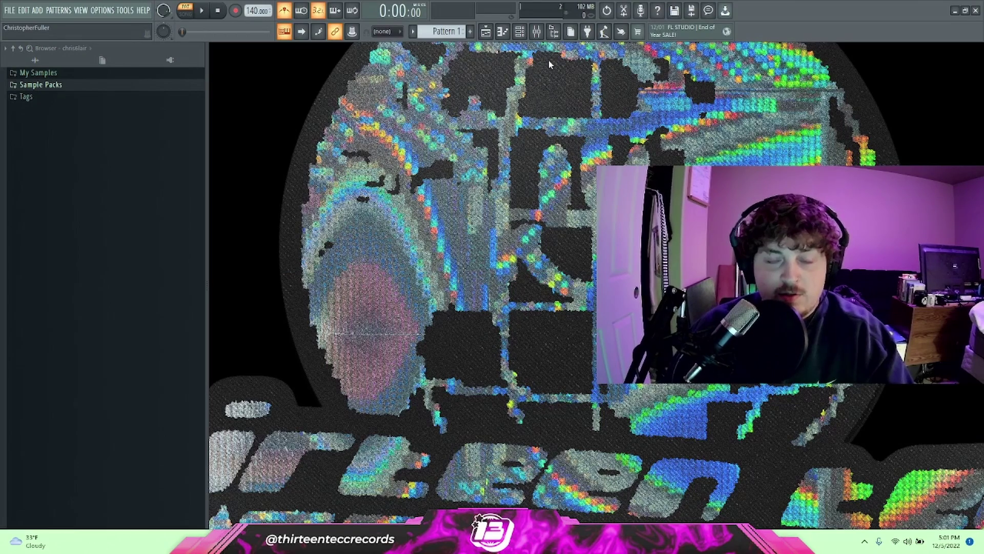
- Bring up the channel rack and open the Serum synth with its Init preset
click(520, 31)
right_click(302, 73)
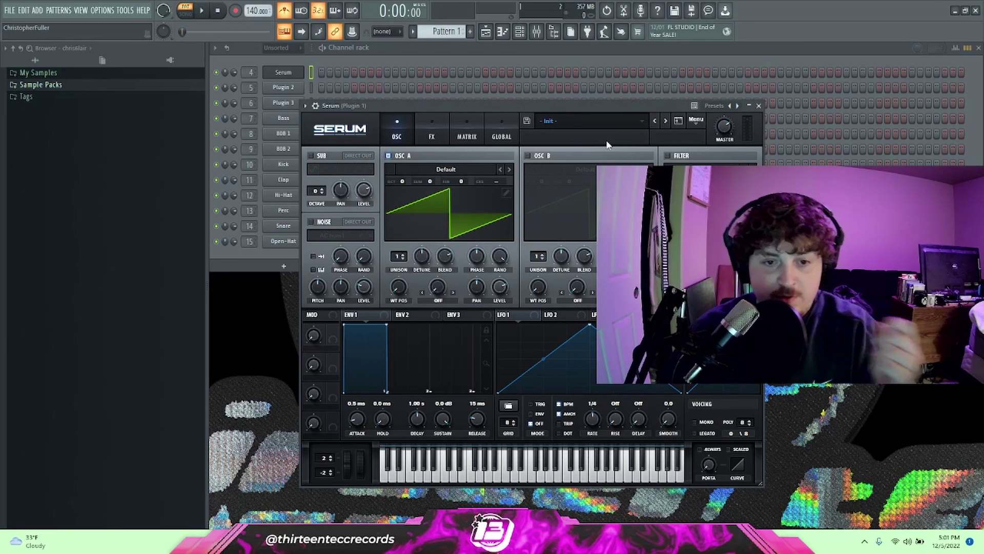
- Set Envelope 1 to a 1.03 s decay with sustain at -oo dB, and start playback
drag(387, 328, 382, 403)
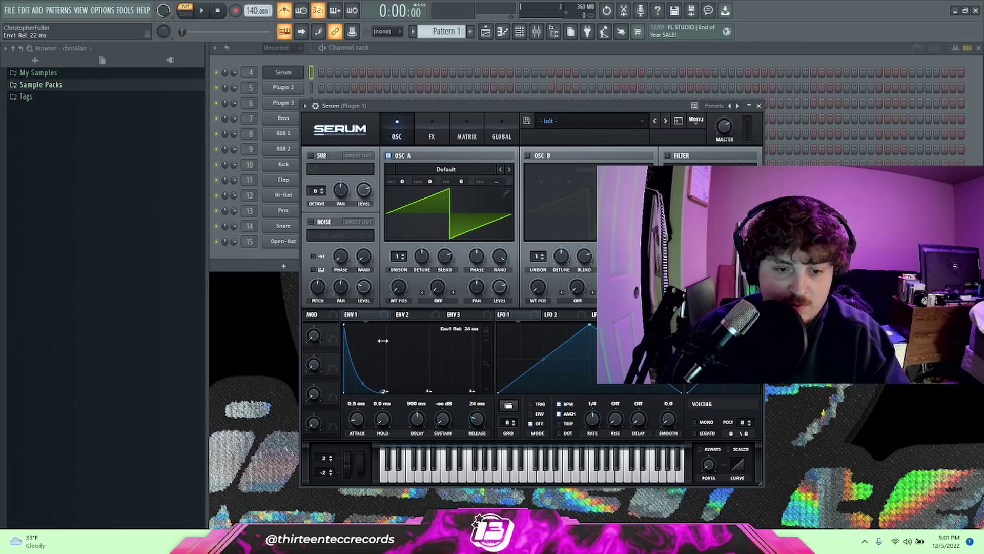
drag(392, 371, 388, 375)
drag(384, 391, 388, 338)
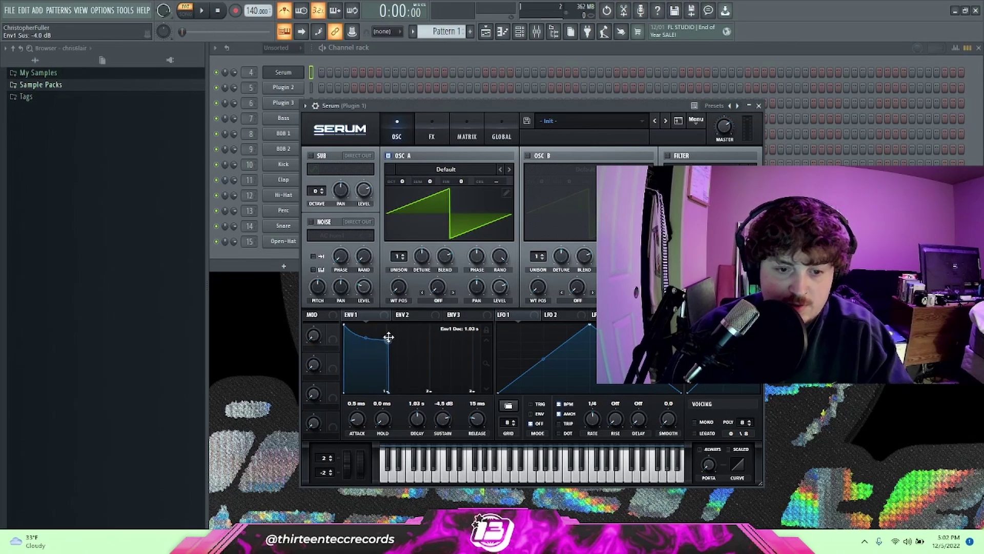
drag(444, 418, 444, 461)
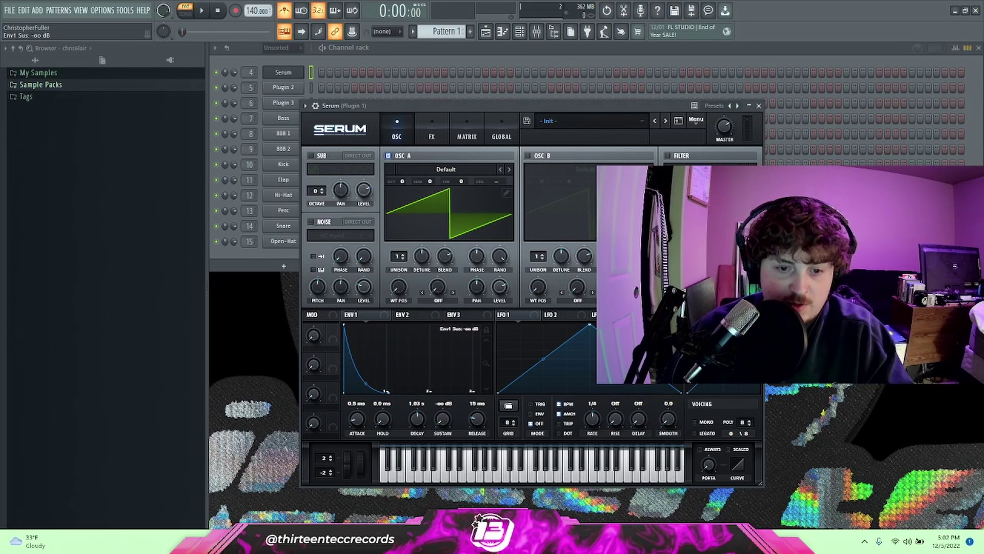
key(space)
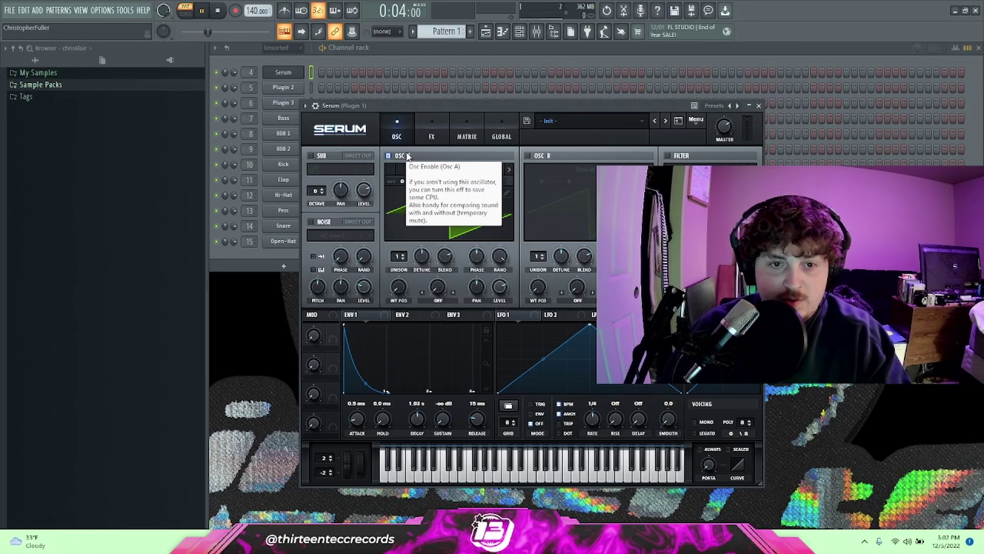
- Reshape Envelope 1 with zero attack, hold and decay, 0 dB sustain, and a 913 ms release that falls off in a steep concave curve
drag(343, 327, 397, 326)
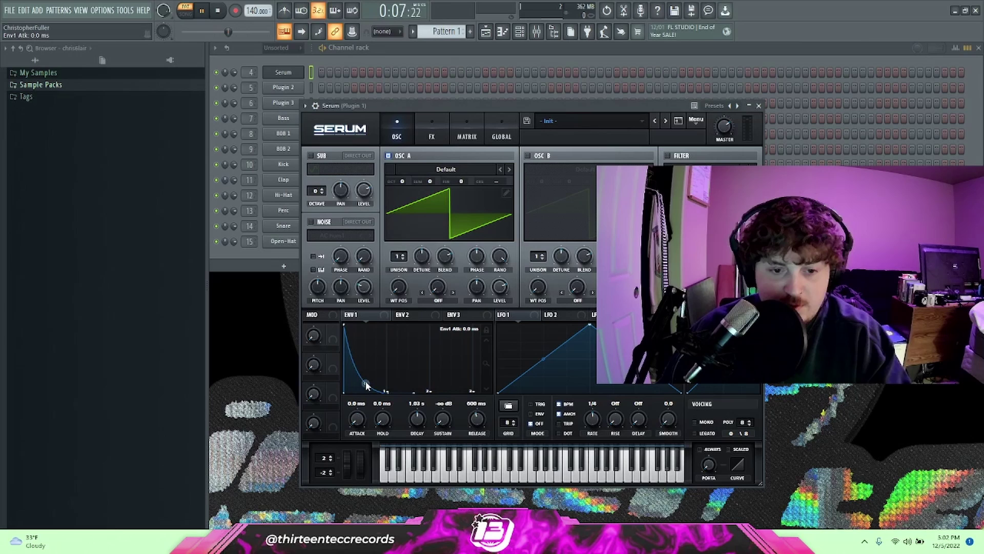
drag(367, 386, 367, 348)
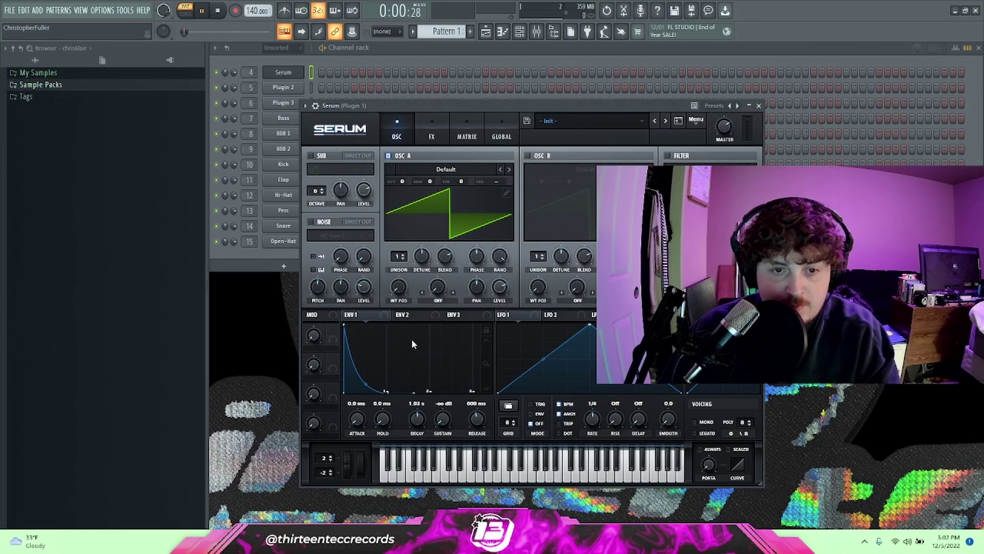
drag(367, 385, 369, 344)
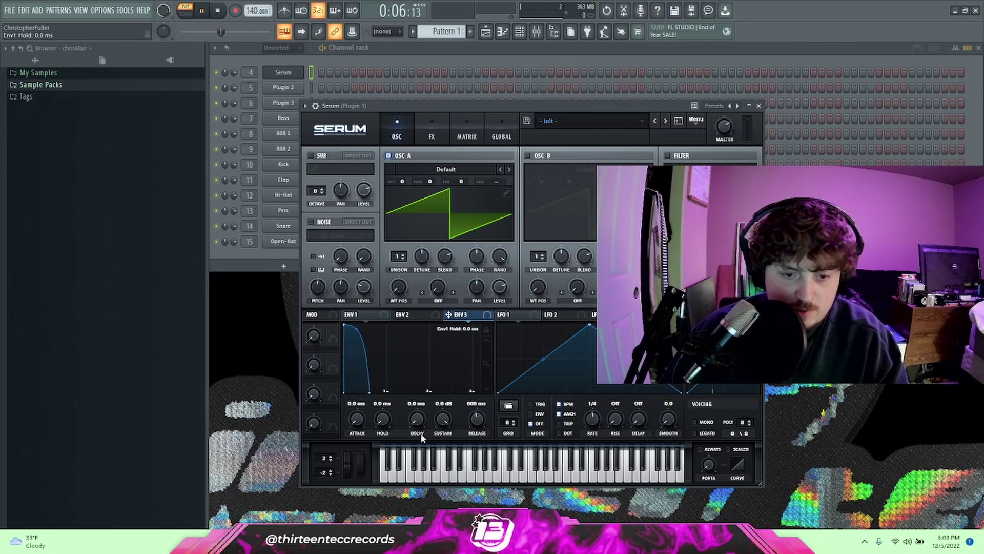
drag(444, 424, 444, 456)
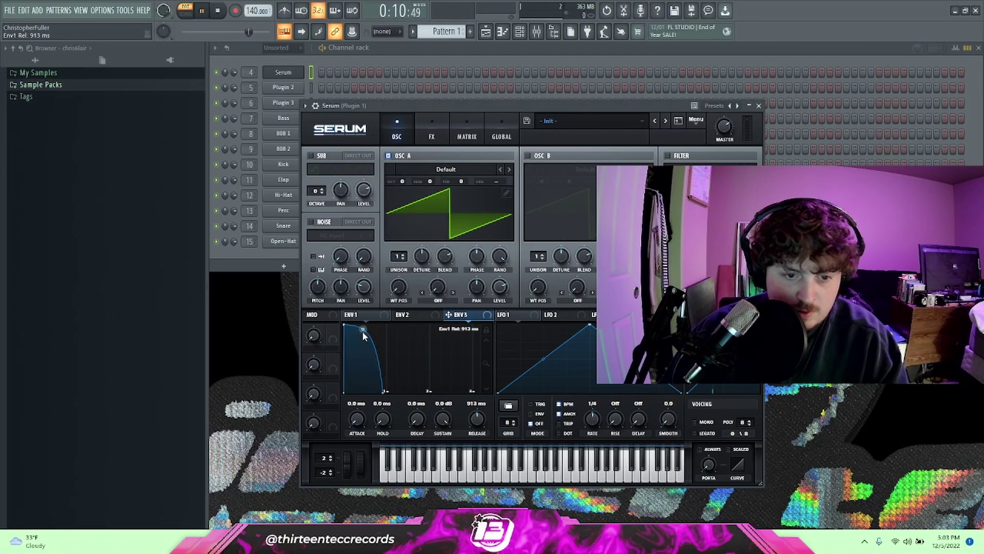
drag(361, 332, 359, 385)
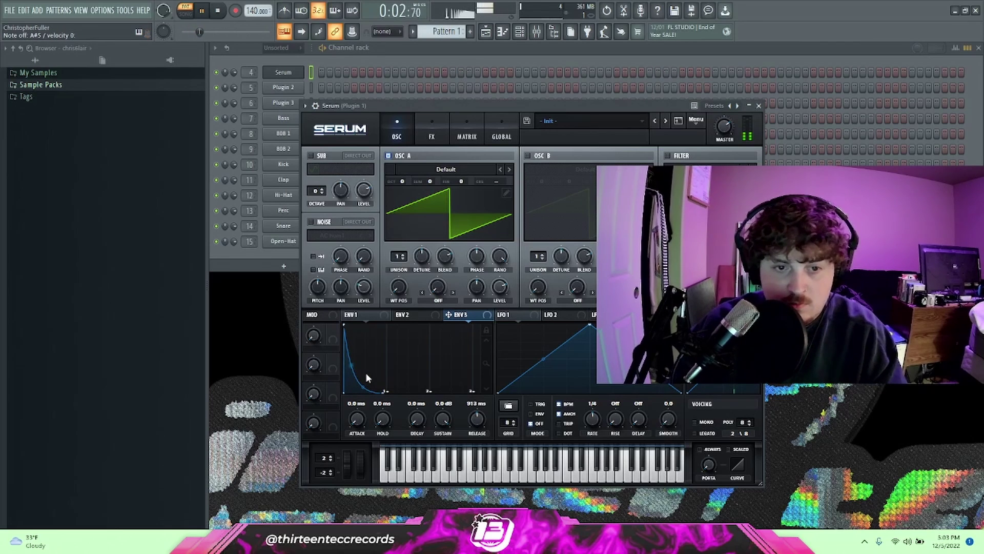
- Load the Analog_BD_Sin wavetable into Osc A and set Envelope 1's attack to 49 ms
click(432, 169)
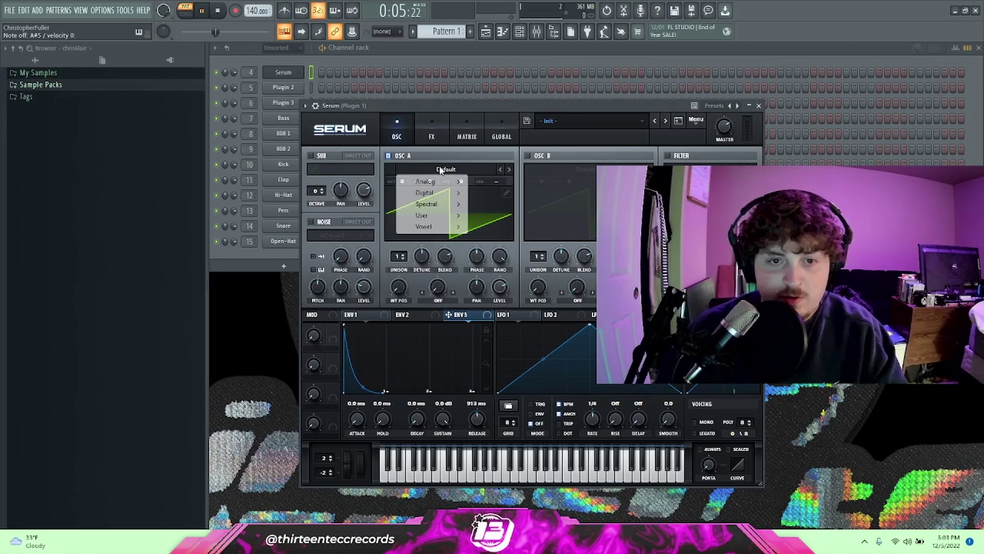
mouse_move(431, 182)
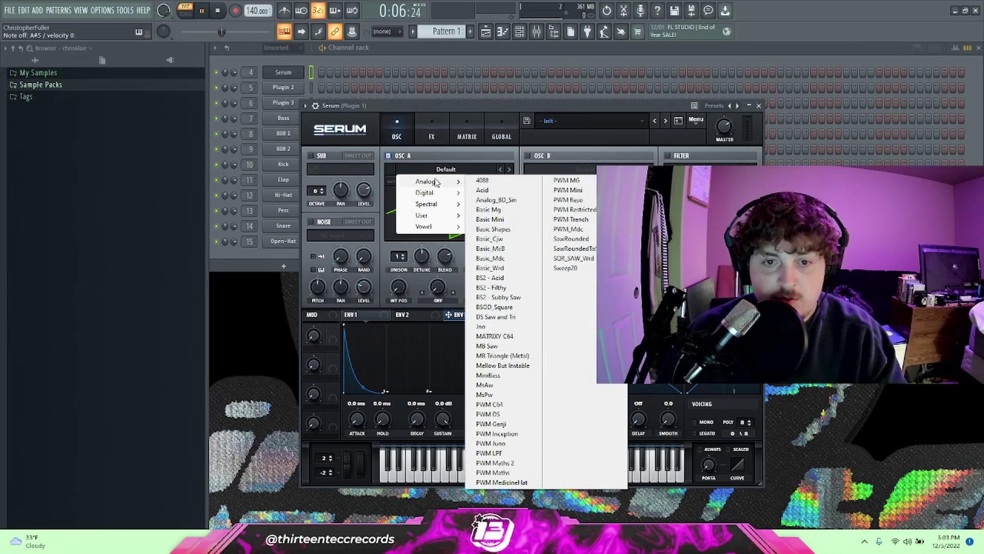
click(496, 199)
drag(339, 325, 342, 325)
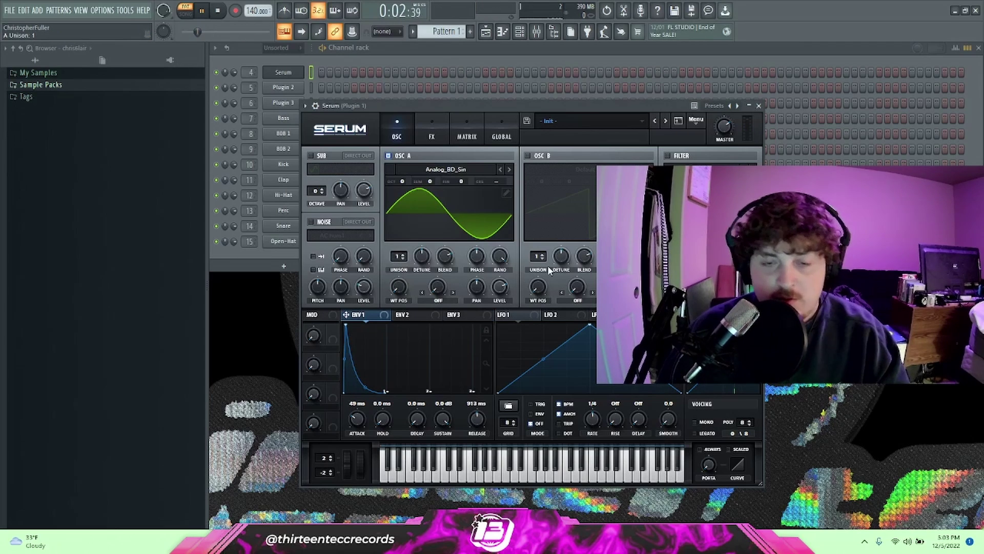
- Set Osc A's unison to 5 voices and adjust the unison detune
drag(395, 262, 397, 252)
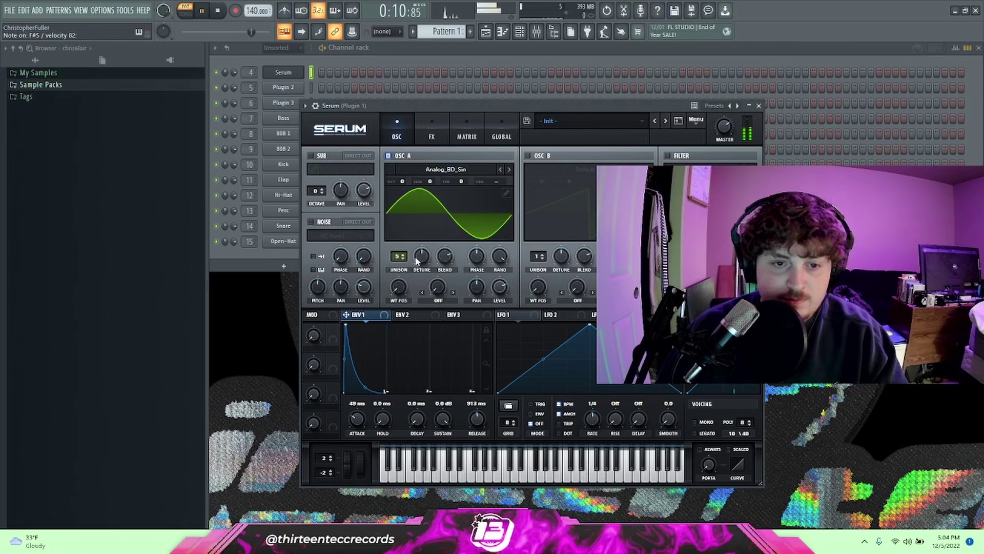
drag(421, 260, 403, 211)
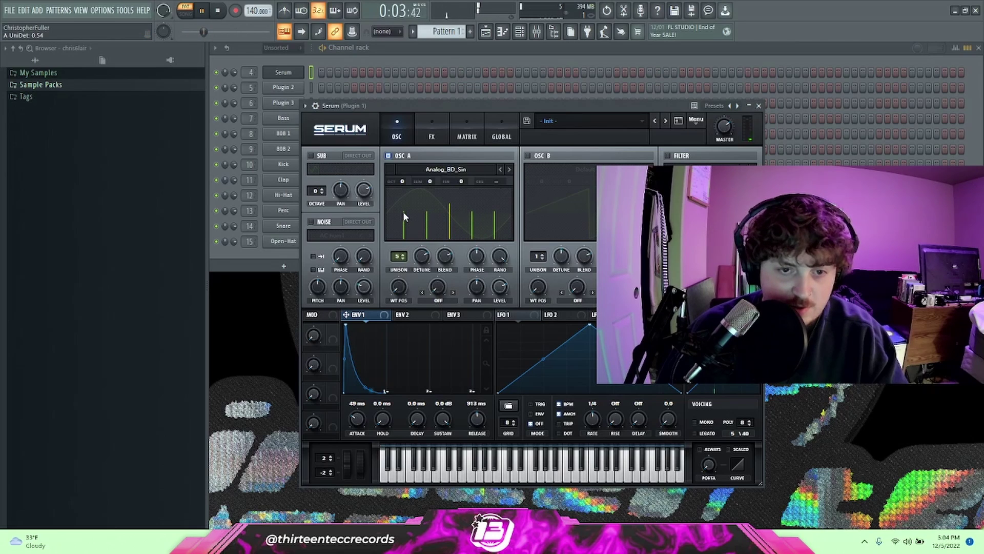
mouse_move(423, 257)
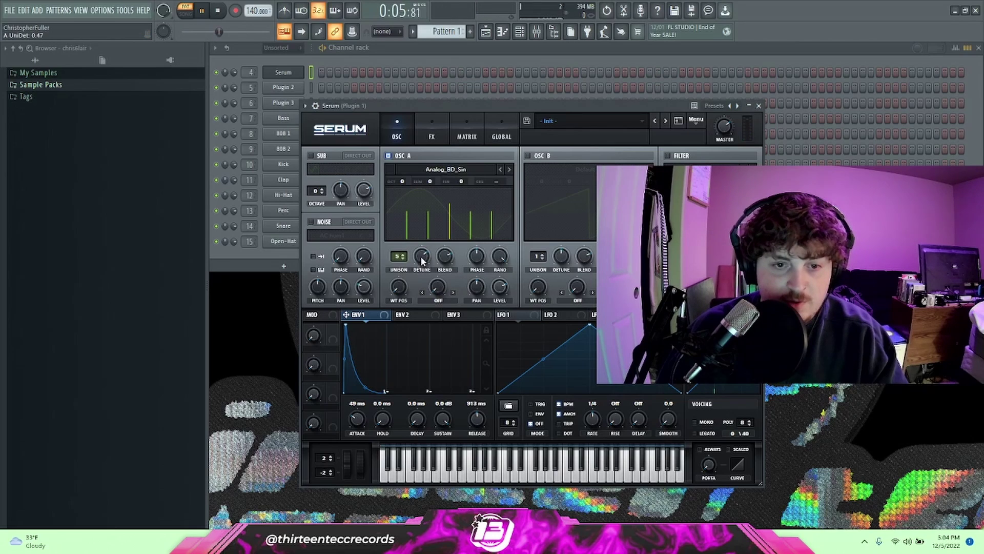
drag(400, 257, 376, 226)
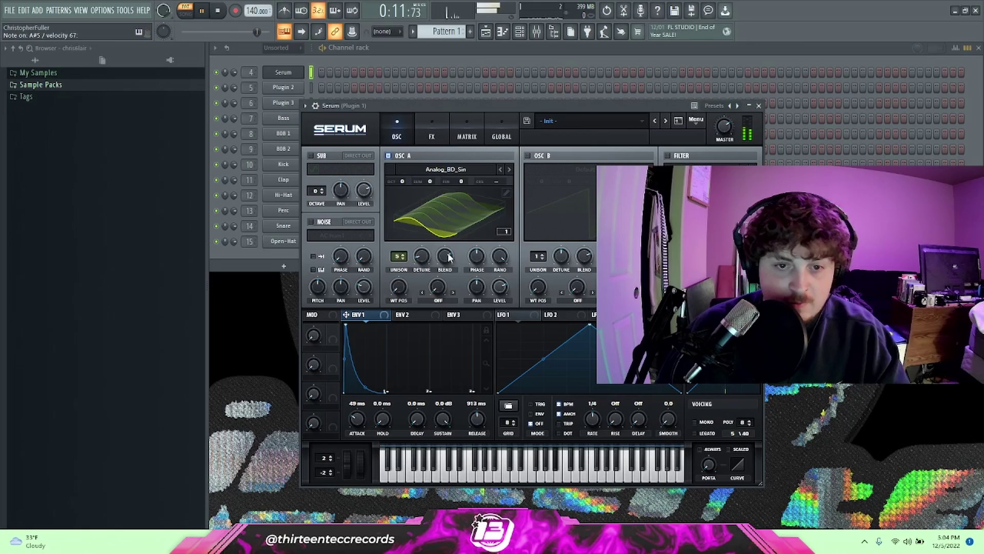
drag(423, 256, 416, 223)
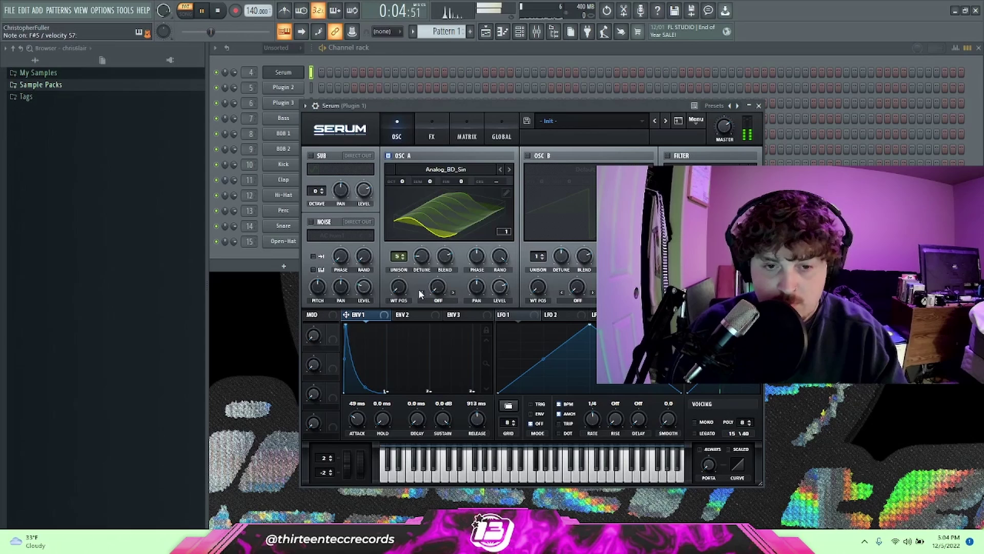
- Assign LFO 1 to Osc A's wavetable position and adjust the modulation amount
mouse_move(403, 287)
mouse_move(403, 287)
mouse_down()
mouse_move(387, 276)
mouse_move(379, 241)
mouse_move(405, 229)
mouse_move(407, 303)
mouse_up()
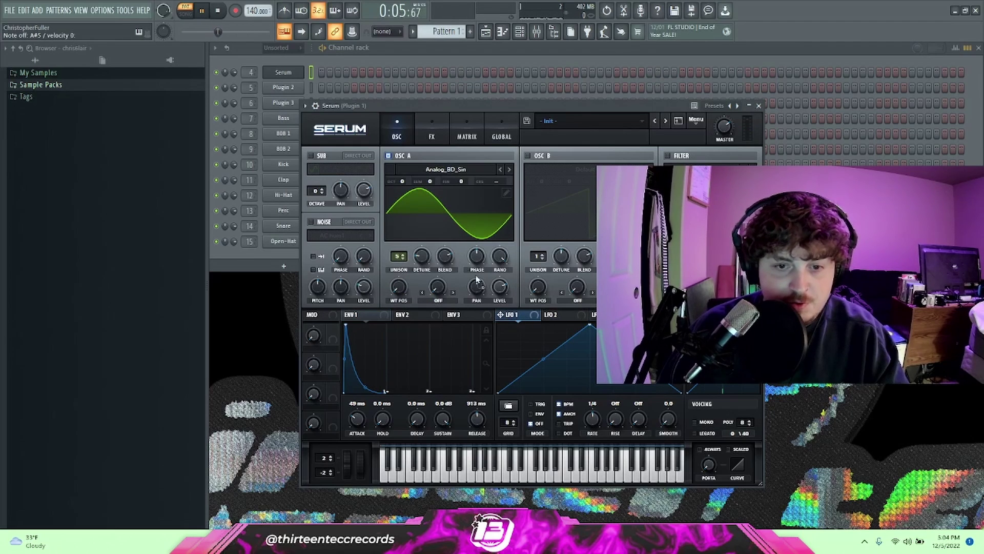
drag(390, 277, 390, 276)
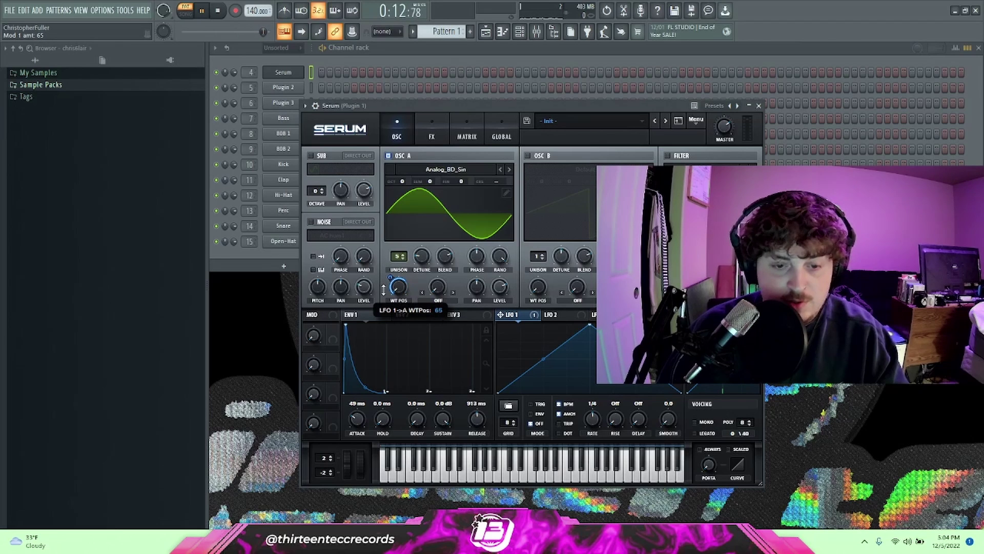
drag(383, 289, 384, 294)
right_click(391, 289)
click(397, 299)
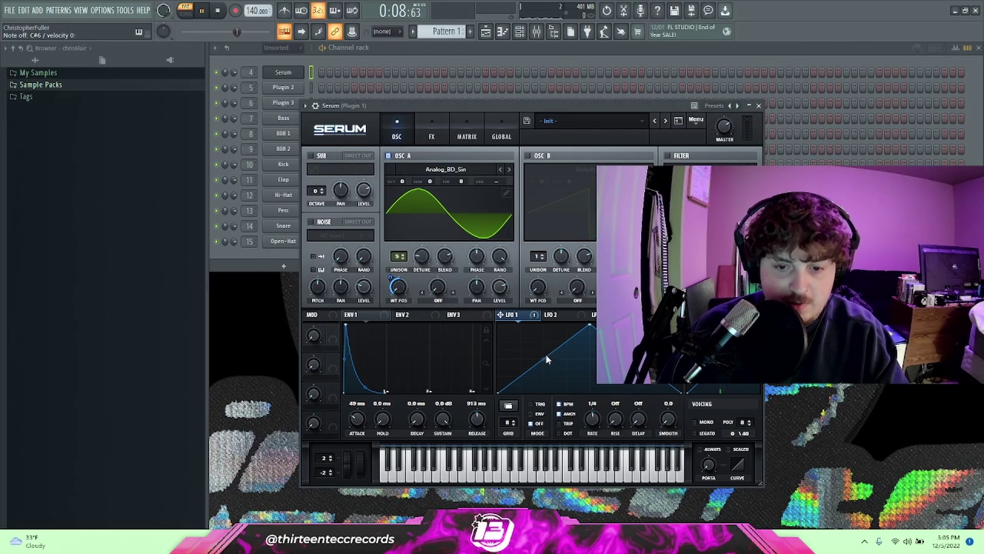
- Bend LFO 1's curve, set it to Trig mode at a 1/2 rate, and adjust its modulation of Osc A's wavetable position
drag(546, 359, 558, 378)
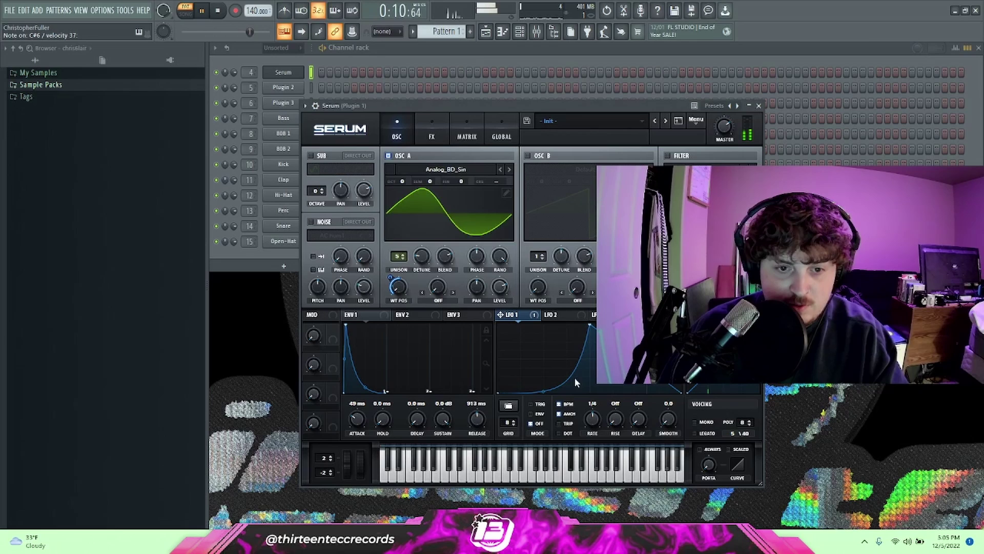
click(531, 404)
drag(592, 416, 587, 421)
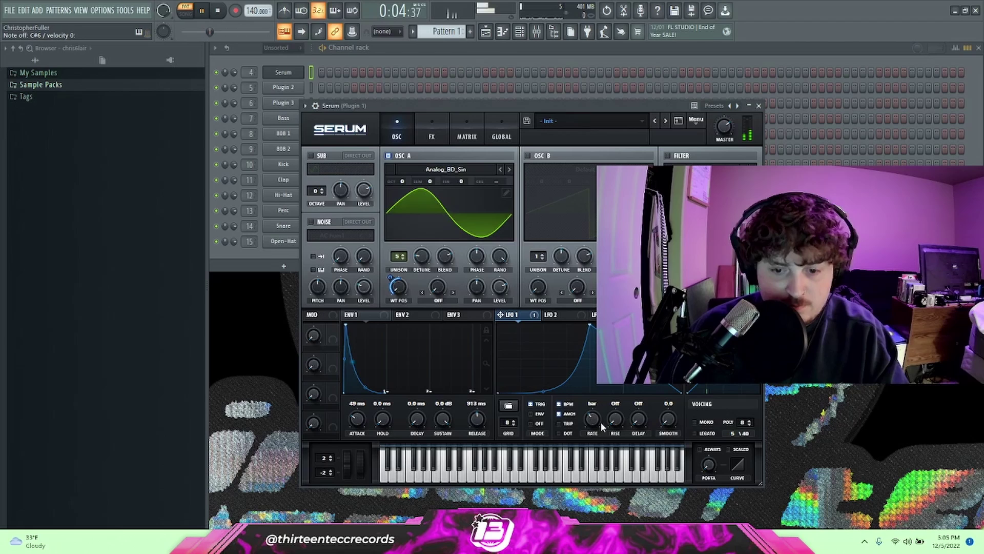
drag(601, 422, 600, 416)
drag(390, 279, 391, 290)
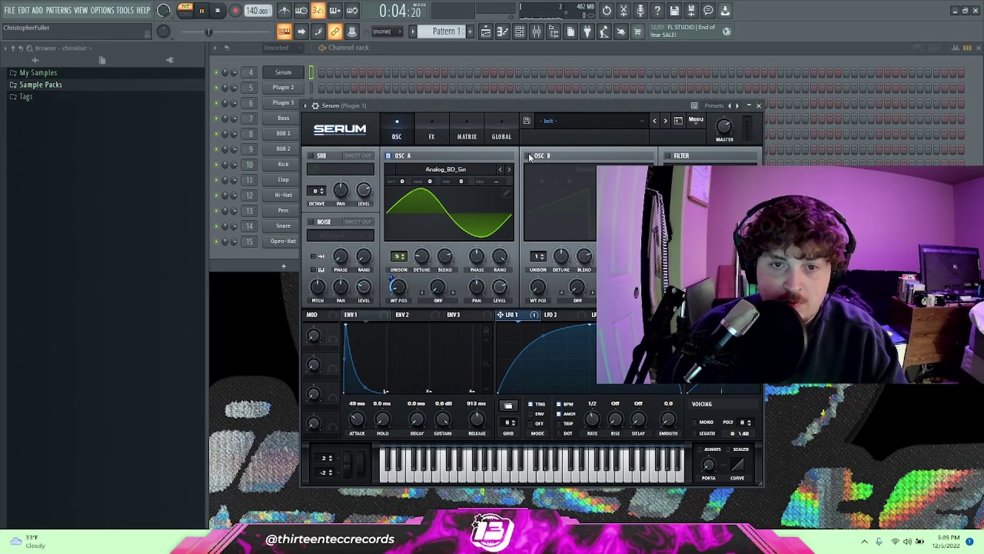
- Enable Osc B and load the analog MB Saw wavetable into it
click(528, 156)
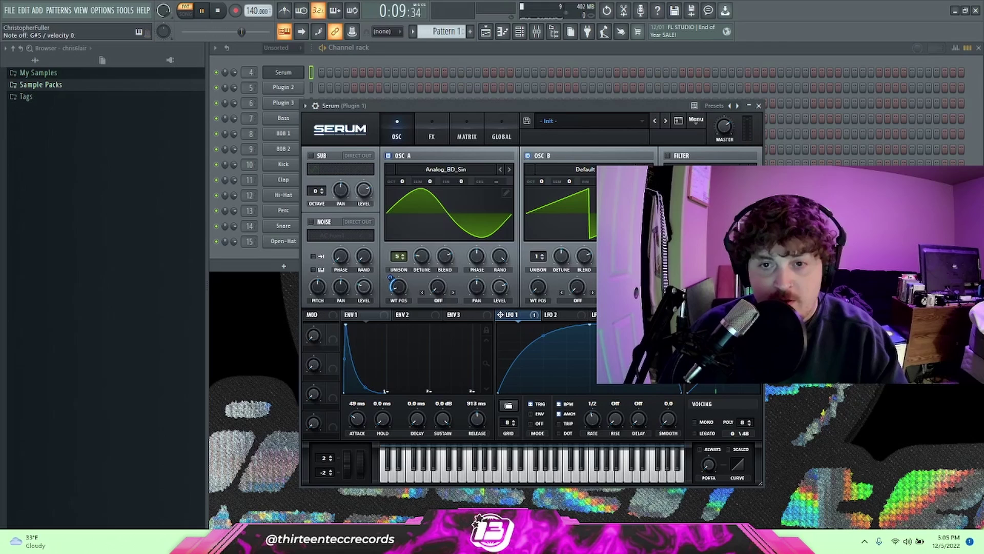
click(585, 169)
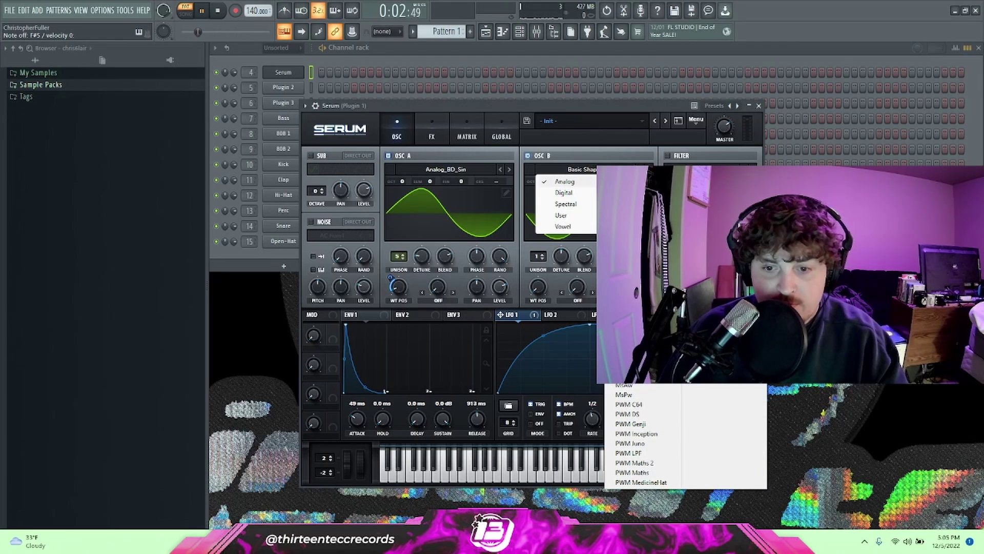
click(627, 365)
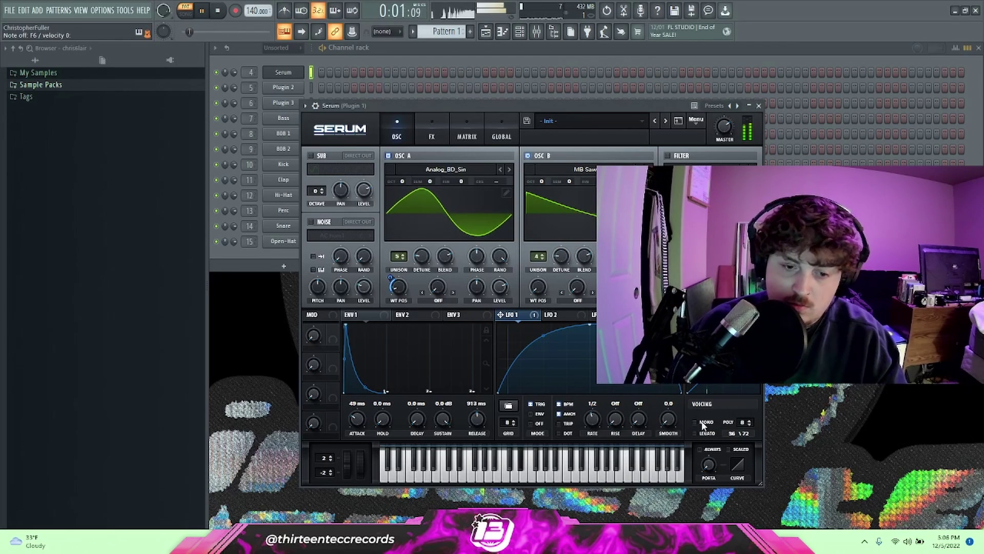
- Show LFO 2 and set its rate to one bar
click(559, 315)
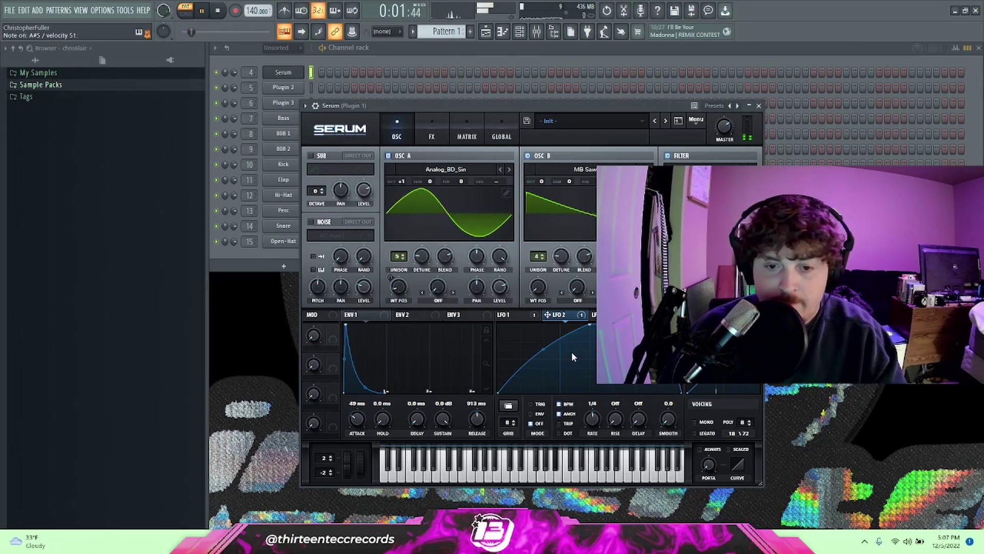
scroll(592, 420, down, 4)
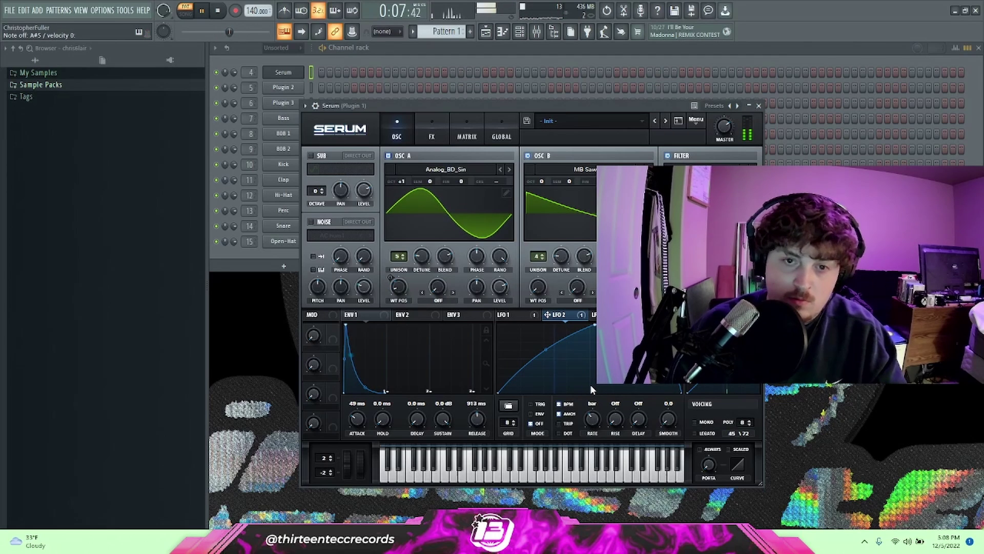
- Set Osc A's octave to 0 and Osc B's octave to +1
drag(402, 180, 403, 189)
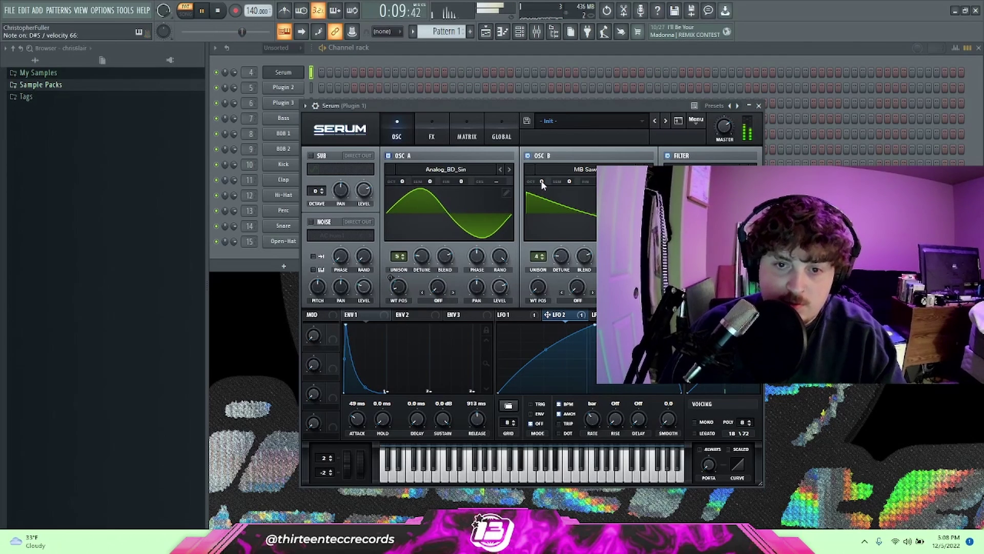
drag(542, 181, 543, 171)
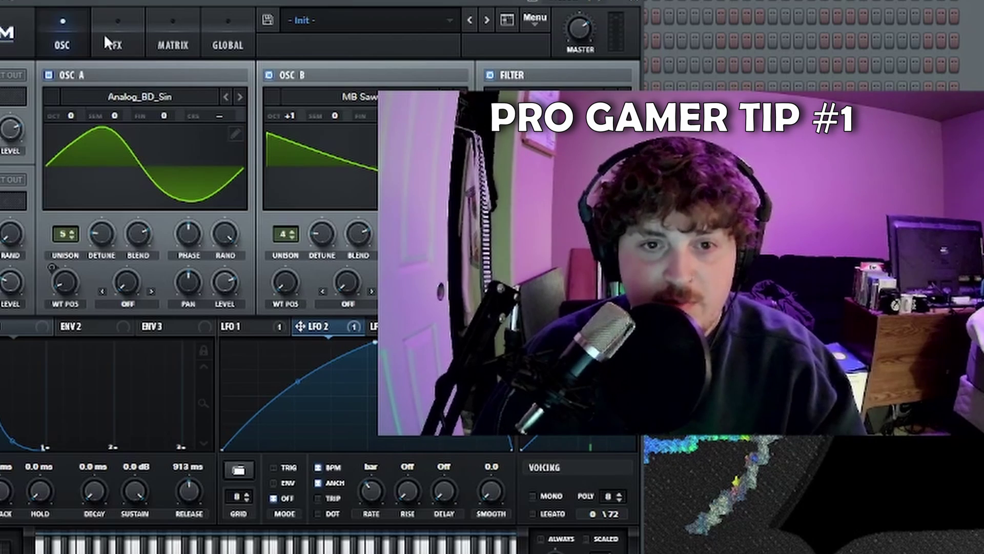
click(113, 34)
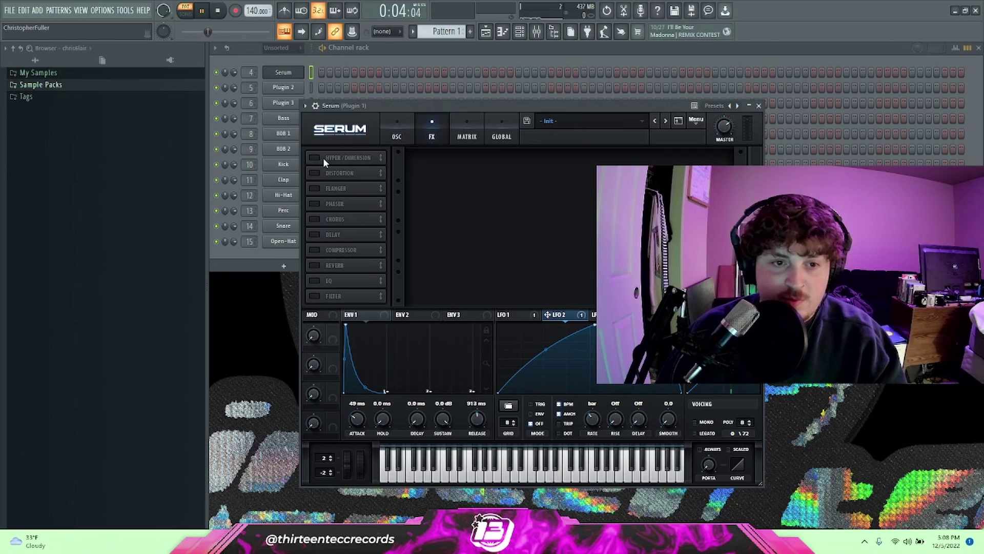
click(397, 135)
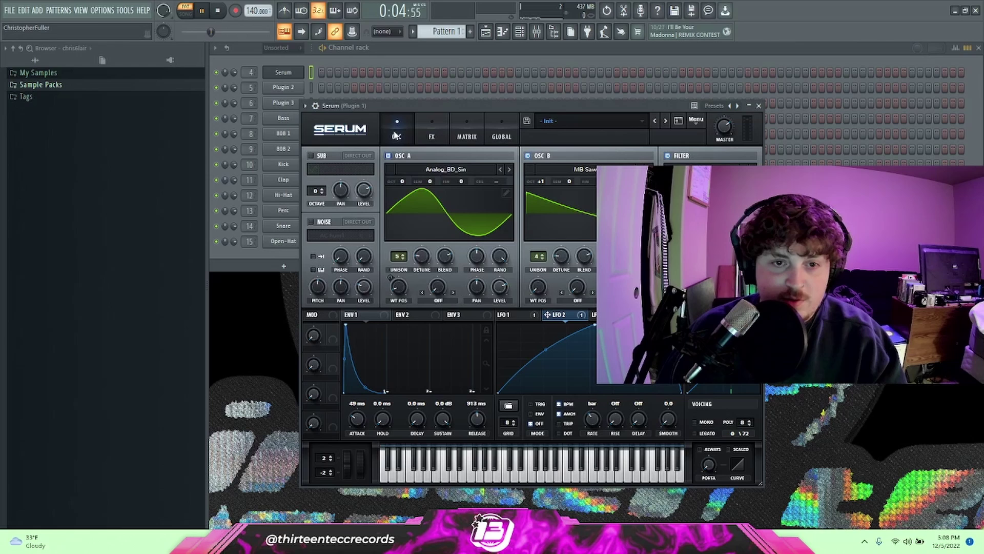
- Turn on the noise oscillator and assign Envelope 2 to its level, with 149 ms attack, 814 ms decay and zero sustain
click(312, 222)
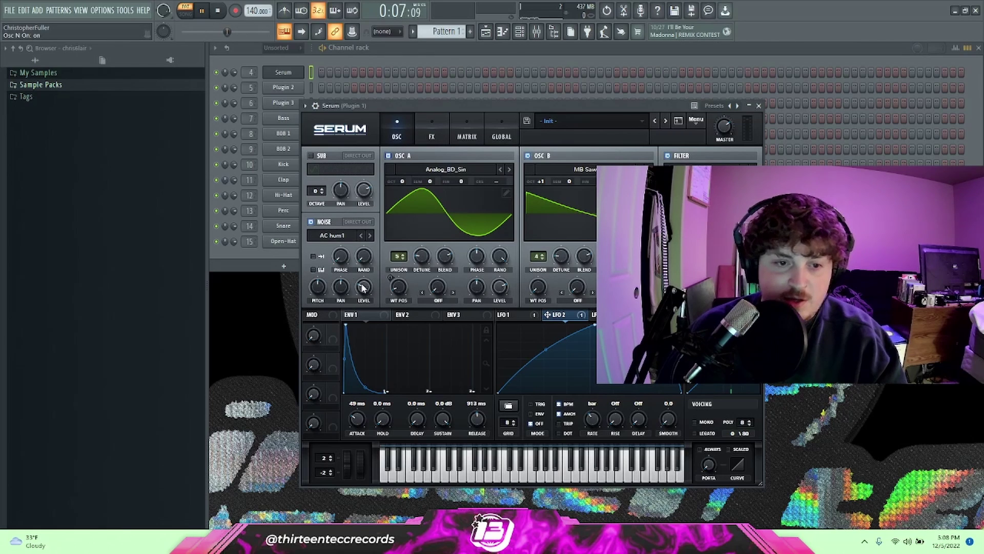
click(421, 316)
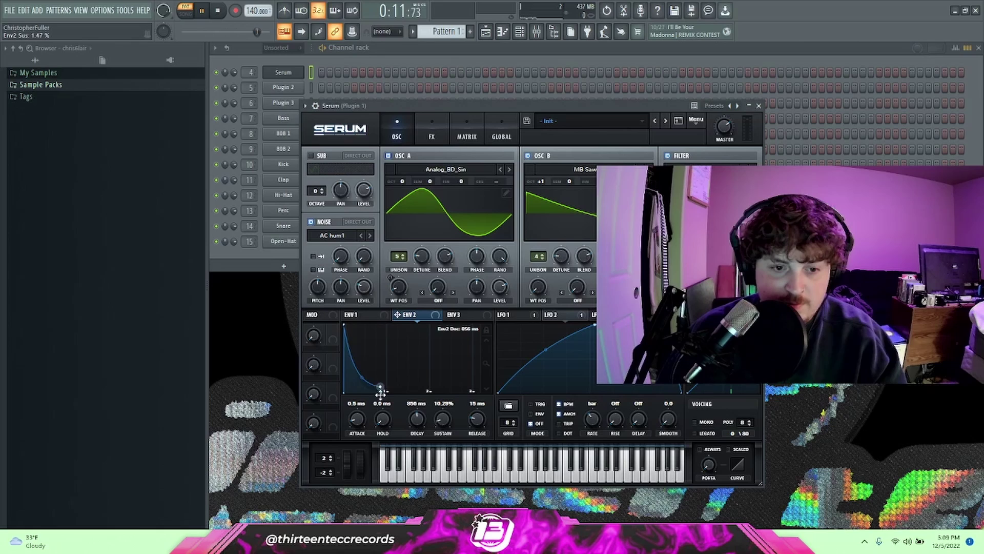
drag(355, 326, 367, 328)
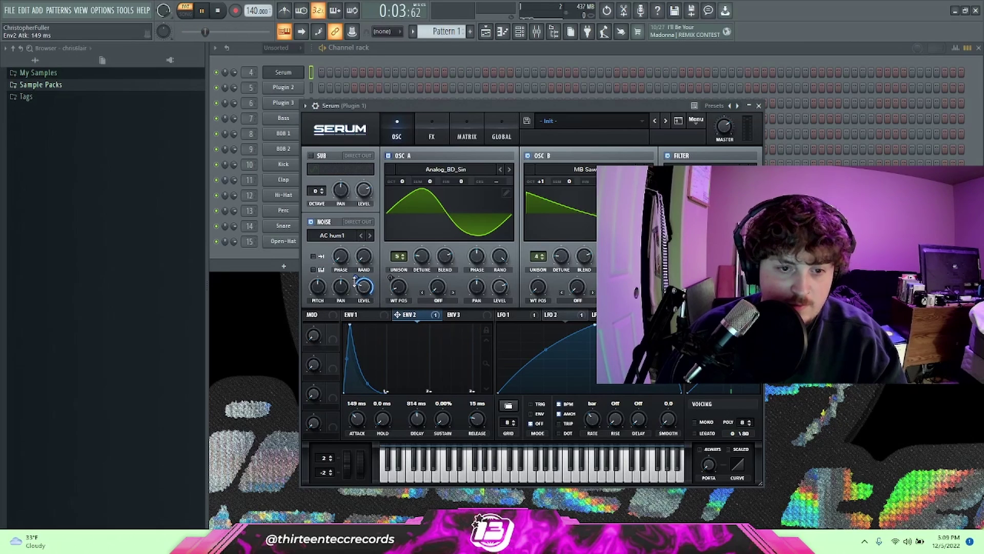
- Load the GlassLid 4 sample into the noise oscillator
click(333, 235)
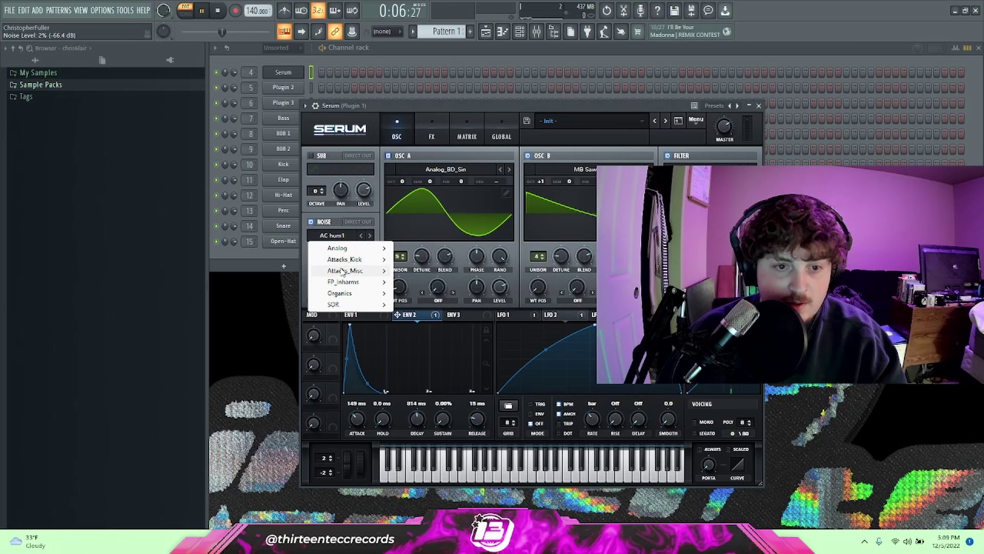
mouse_move(342, 282)
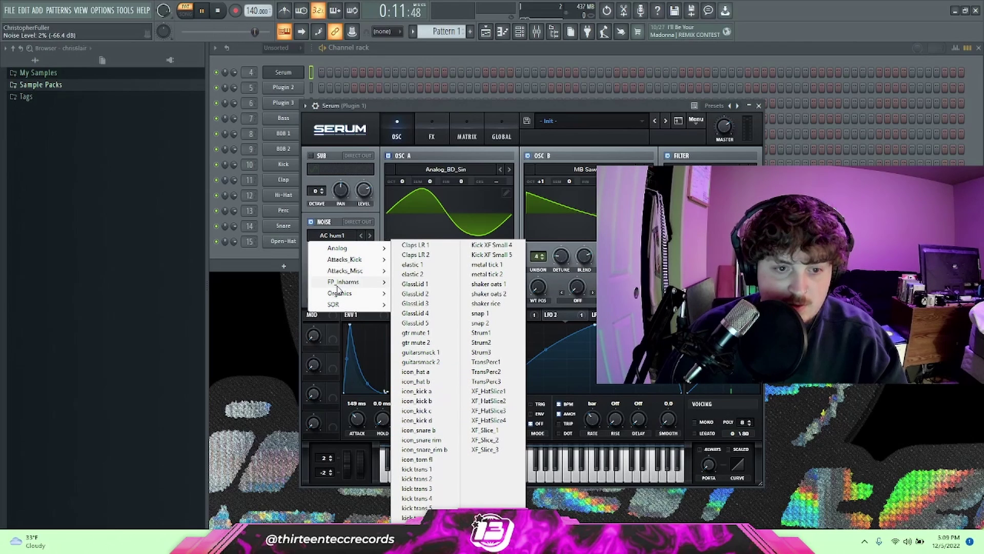
click(416, 283)
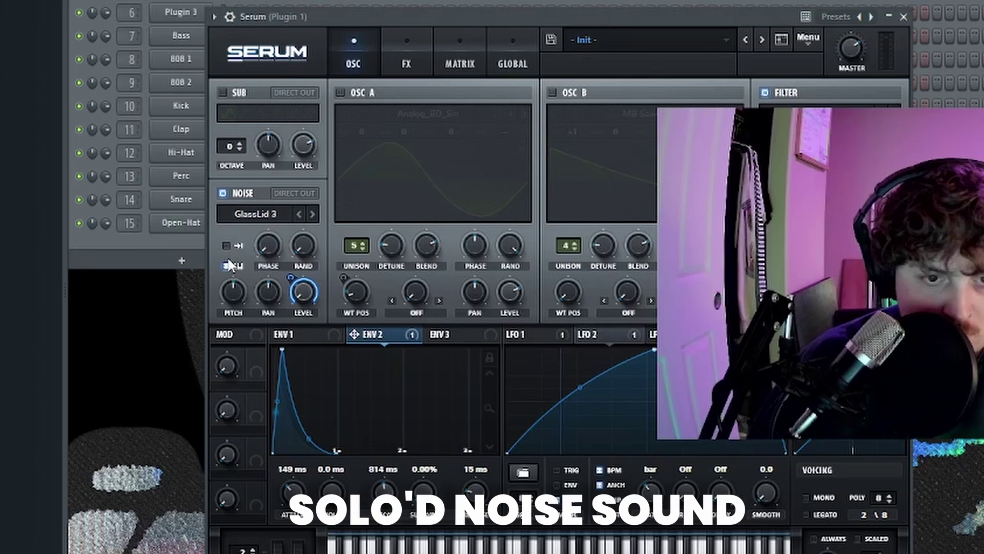
click(313, 214)
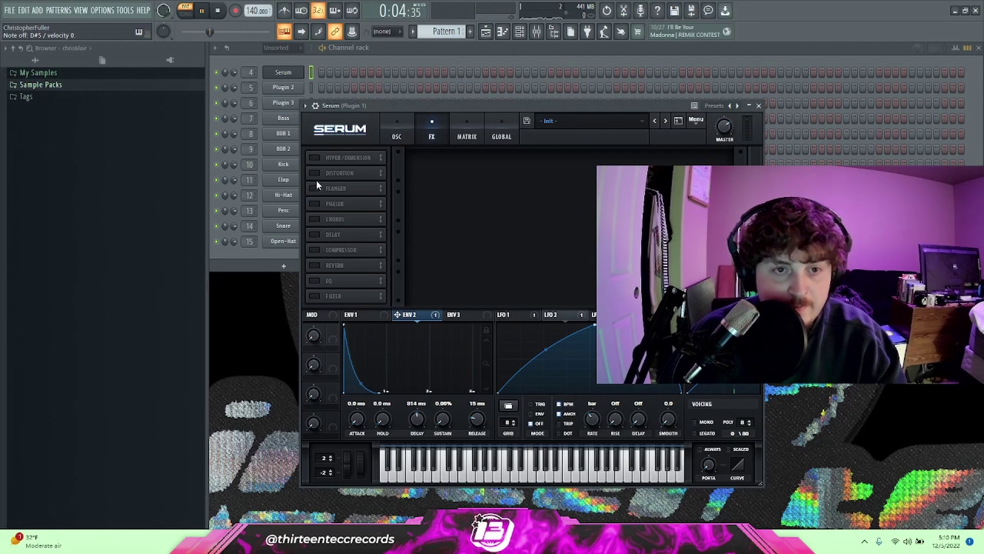
- Enable the Distortion effect in Downsample mode and shift its filter point to about 1539 Hz with a bandwidth of 0.1
click(317, 172)
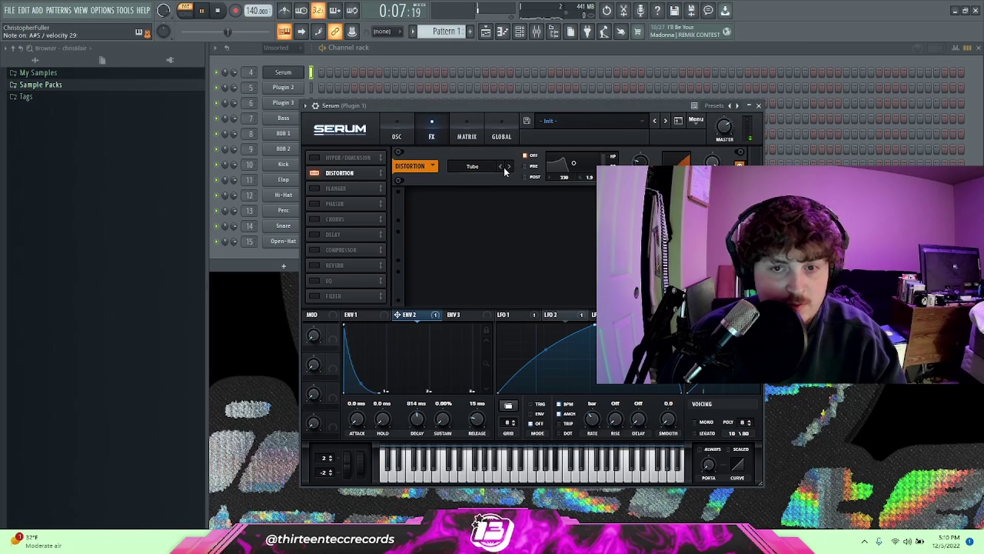
click(510, 166)
click(509, 166)
click(509, 166)
click(509, 166)
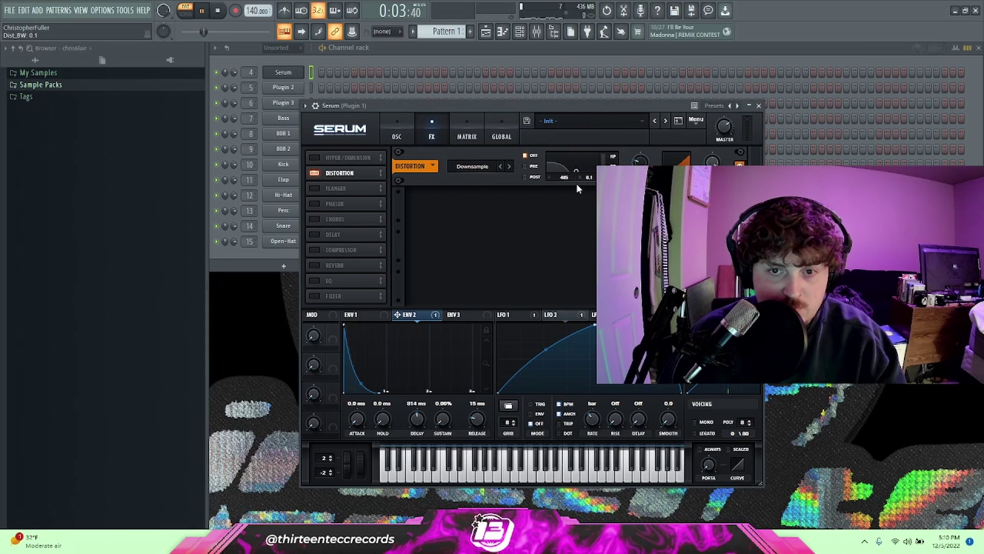
drag(576, 184, 584, 182)
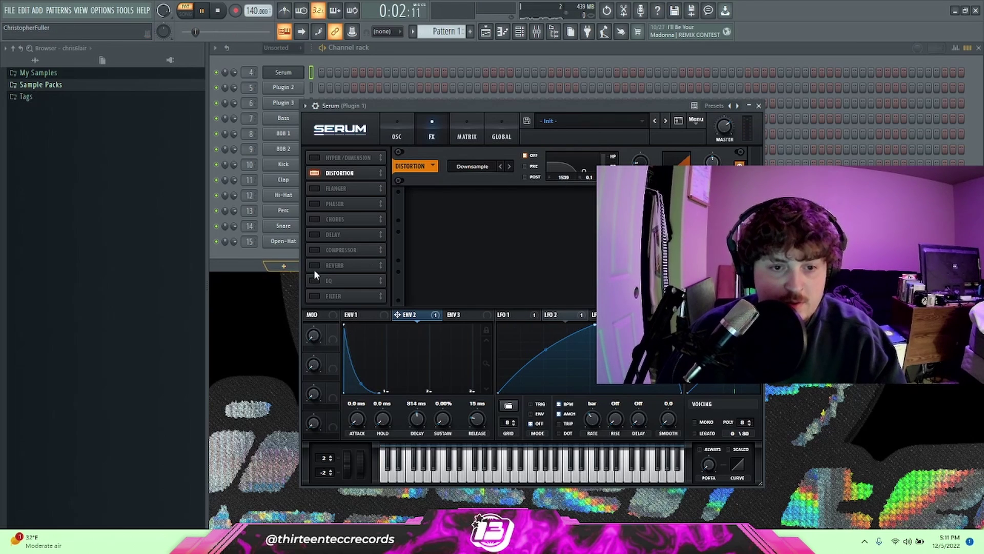
- Enable the Delay effect with a left time of 1/8 and a right time of 1/16
click(317, 219)
click(317, 220)
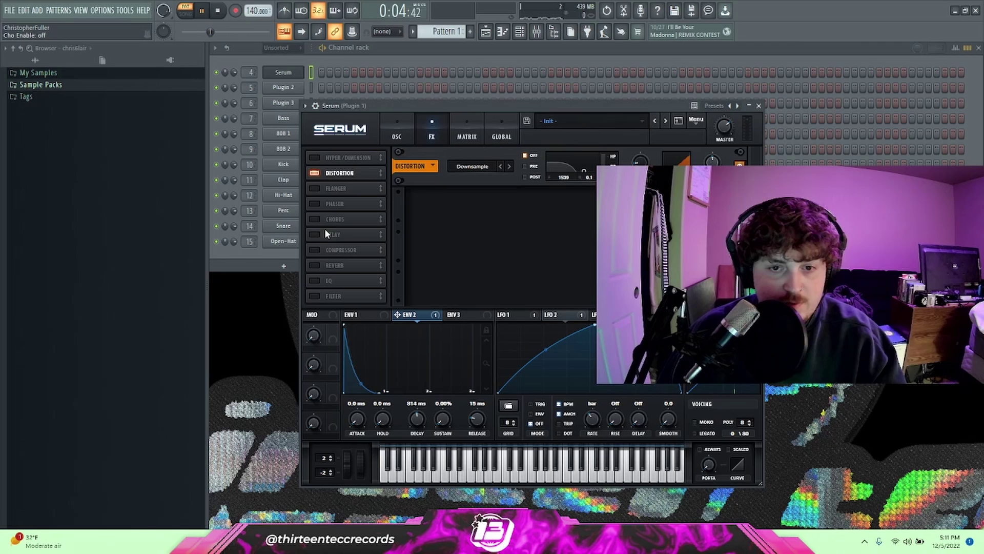
click(315, 234)
drag(533, 210, 532, 217)
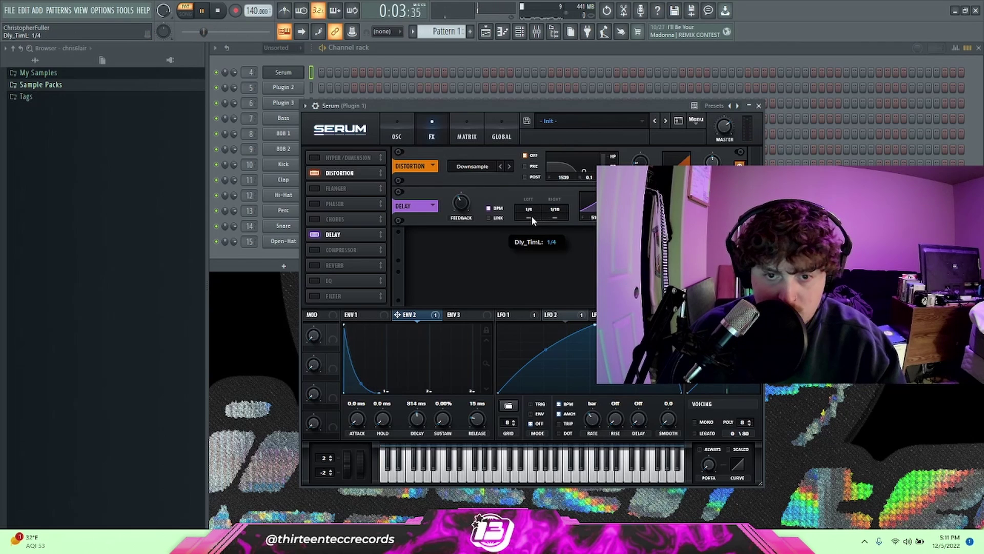
key(space)
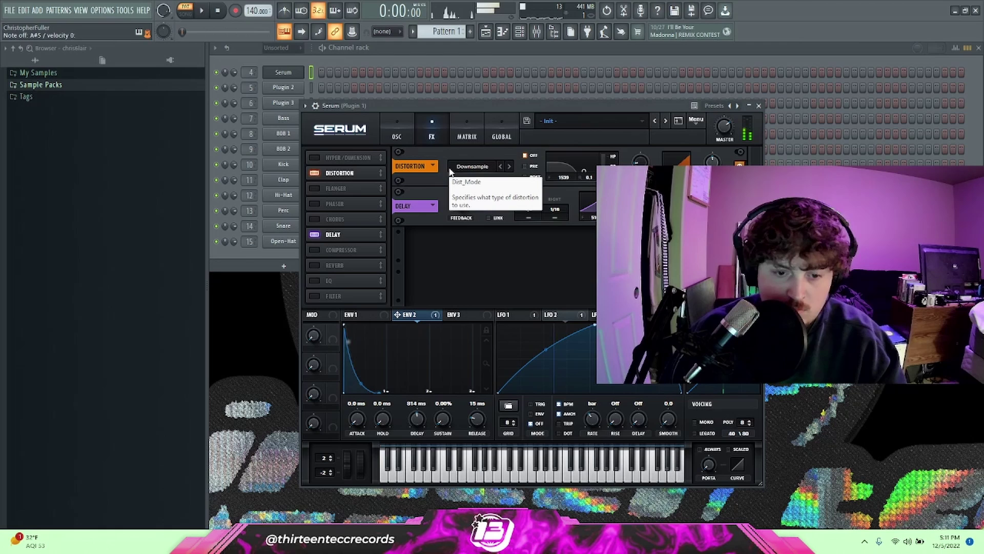
- Enable the Reverb effect in Hall mode
click(314, 265)
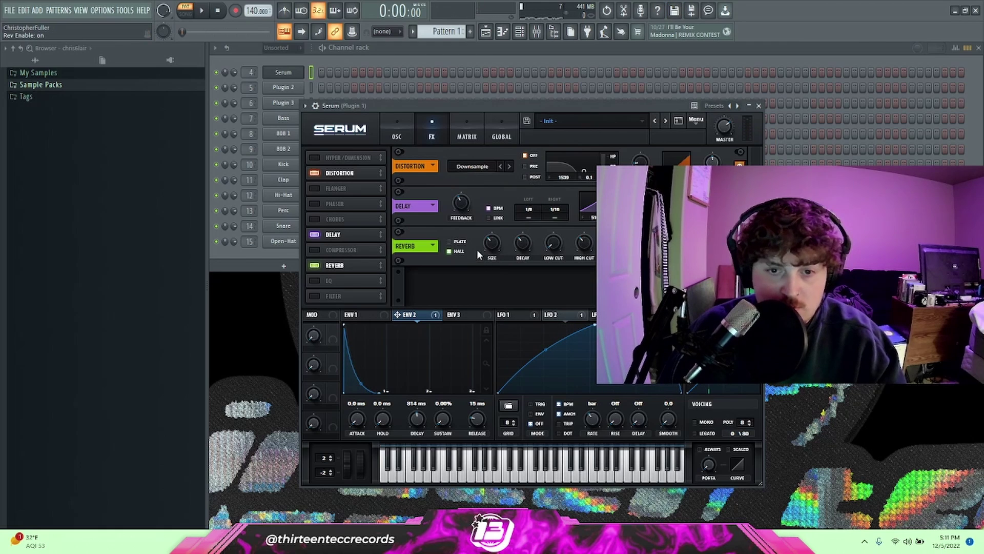
click(451, 242)
click(451, 251)
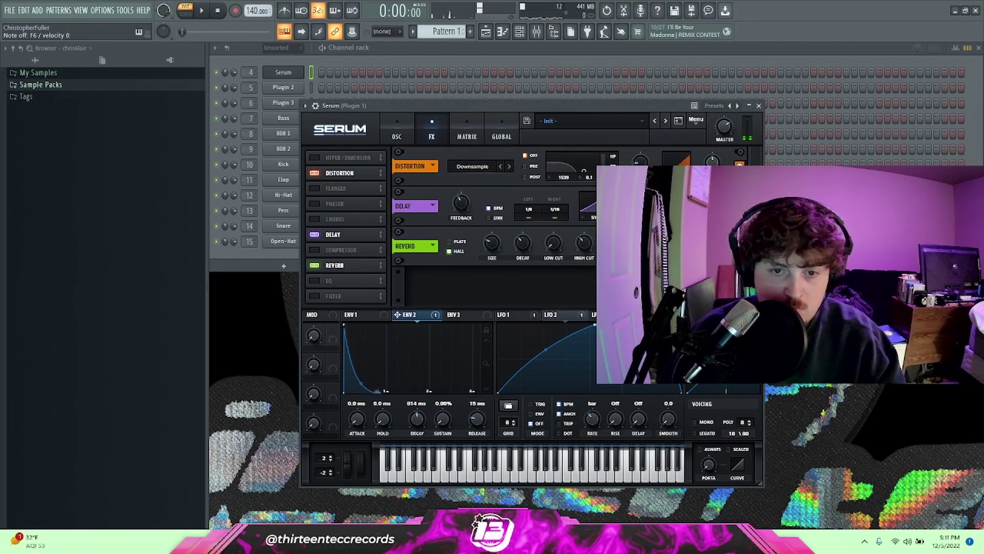
- Enable the Compressor effect and set its gain to about 6.9 dB and its release to about 177 ms
click(315, 250)
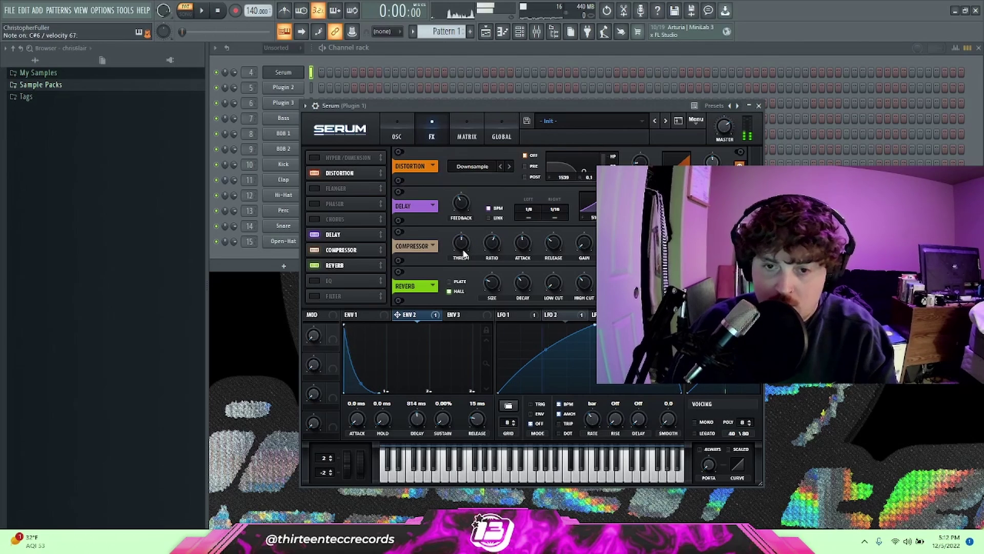
click(557, 243)
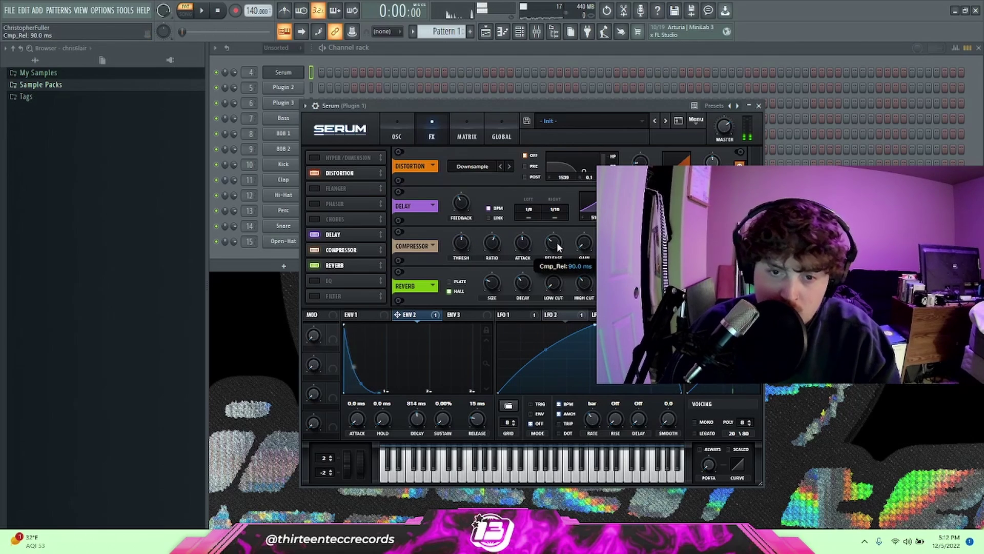
mouse_move(589, 230)
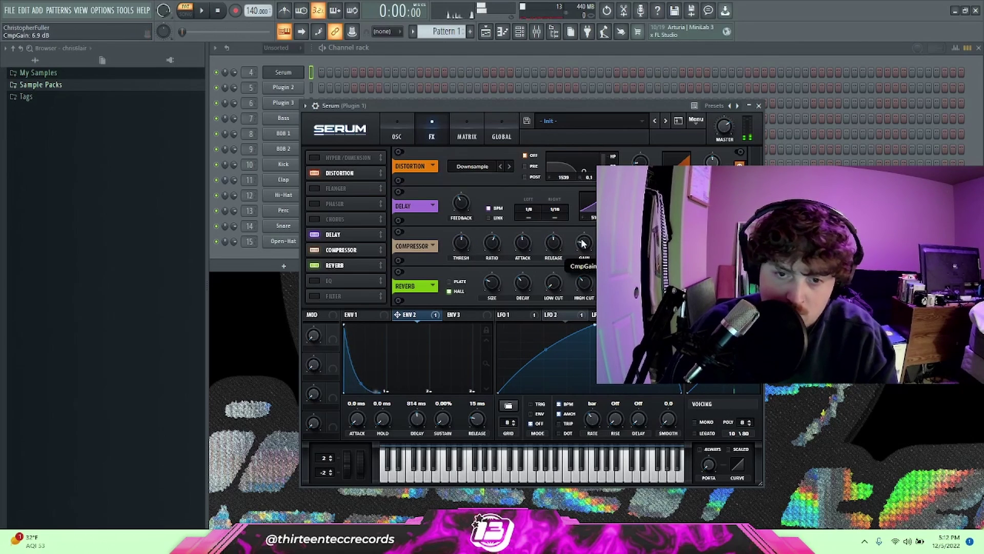
drag(556, 248, 556, 260)
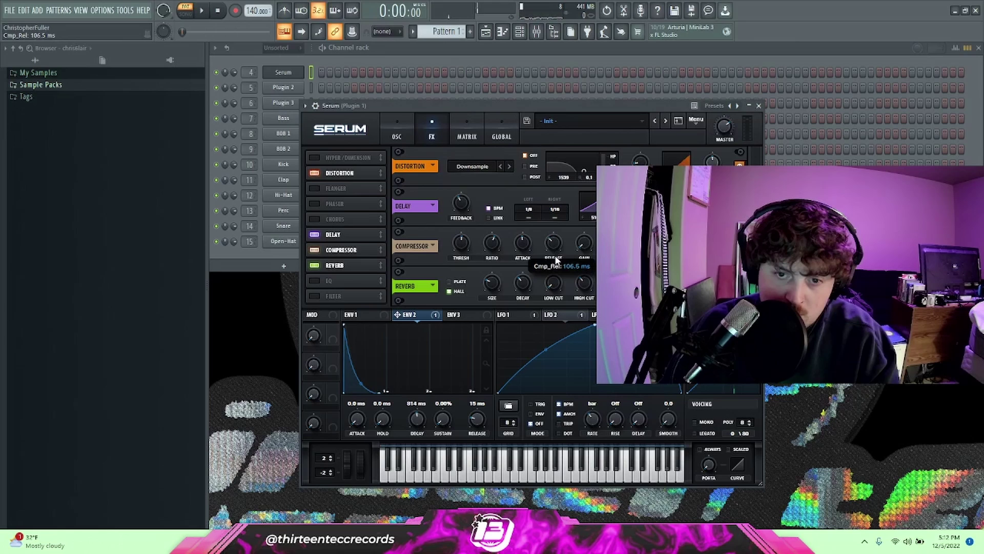
drag(554, 194, 554, 256)
drag(541, 303, 549, 244)
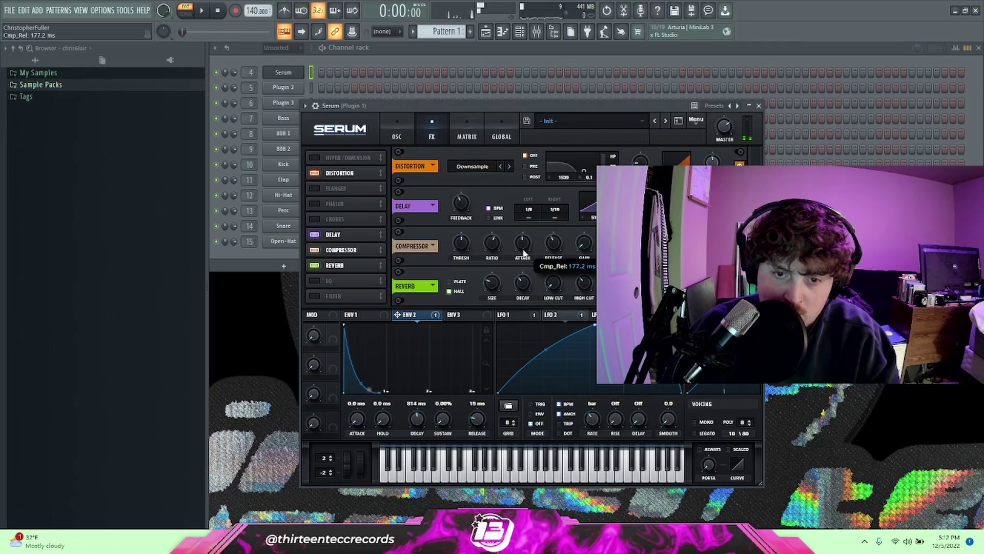
- Save the sound as a preset named Bell 1 in the "new" subfolder of the personal user preset folder
click(401, 122)
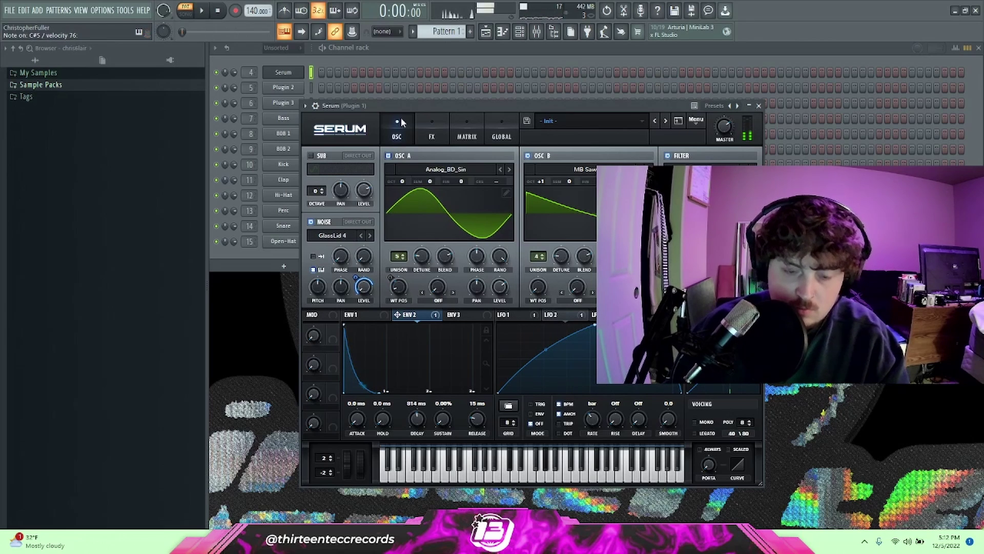
click(502, 32)
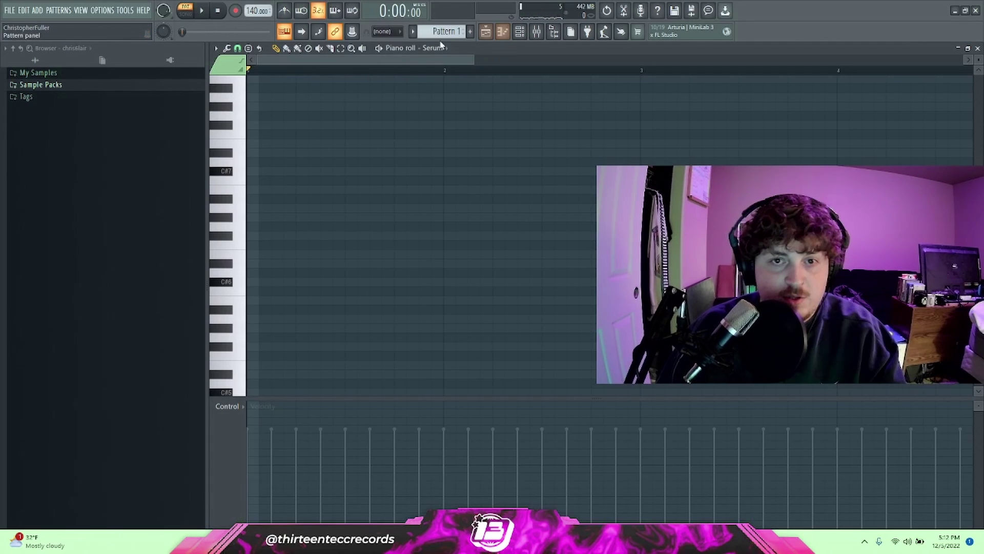
scroll(358, 231, up, 2)
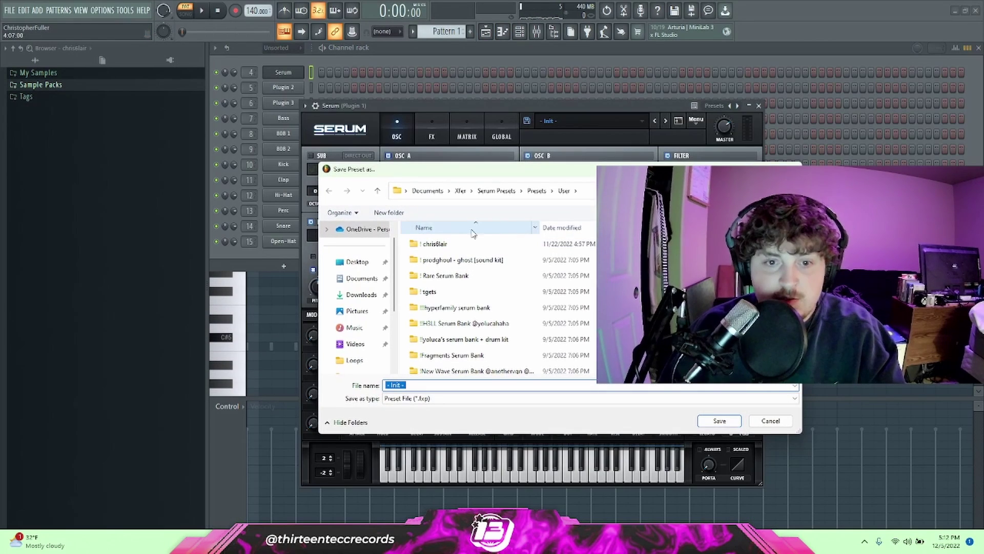
double_click(461, 243)
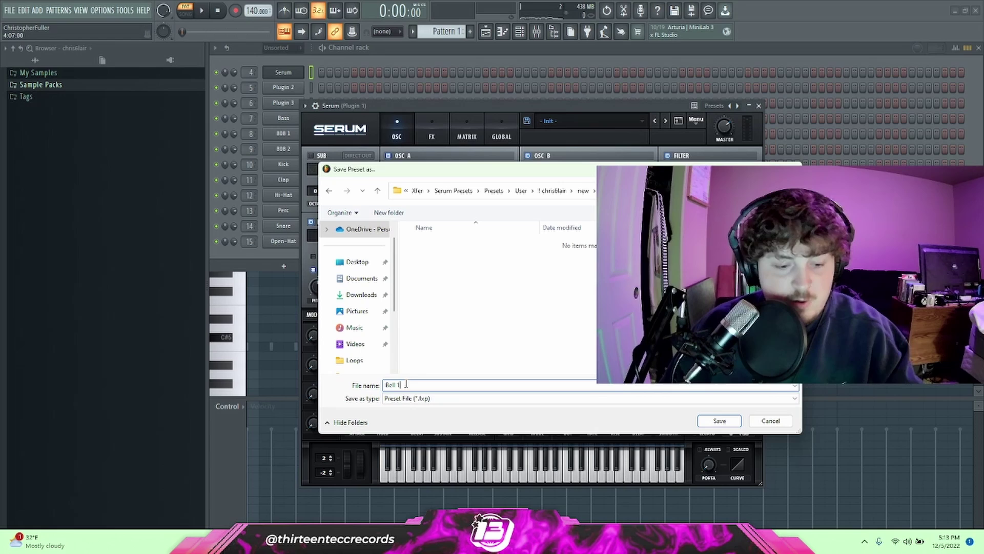
text(1)
key(Return)
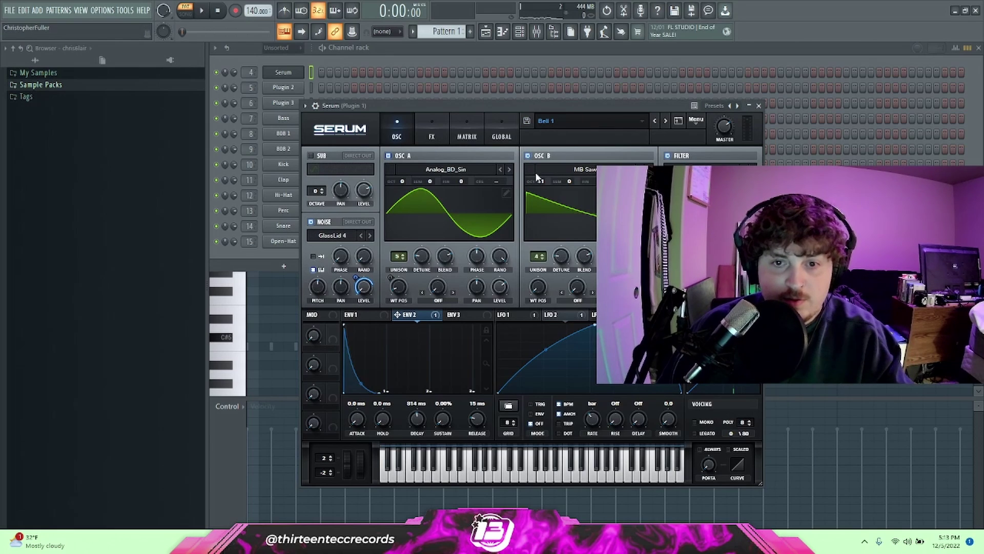
- Swap Osc B's wavetable for a PWM one and Osc A's wavetable for Basic_Wrd
click(648, 169)
click(501, 169)
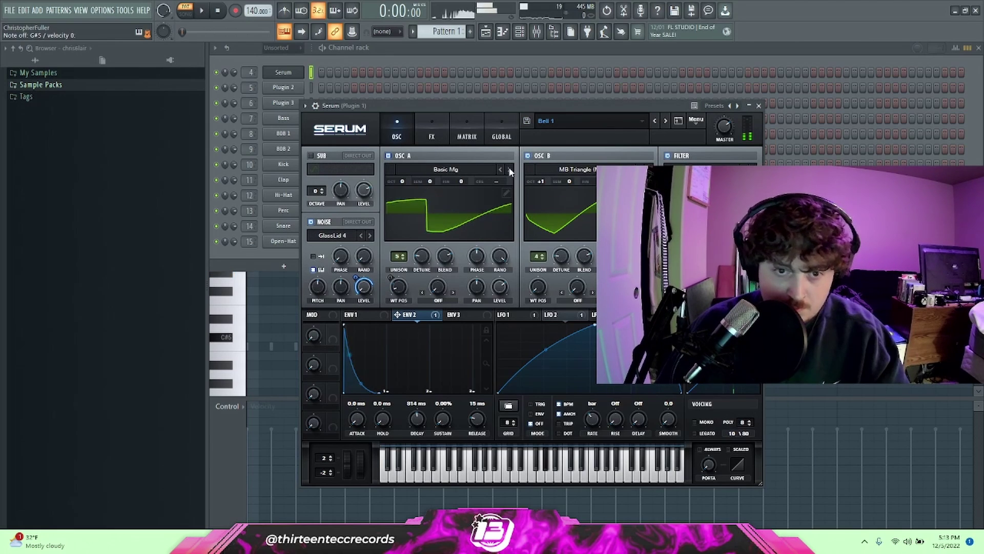
click(501, 169)
click(500, 169)
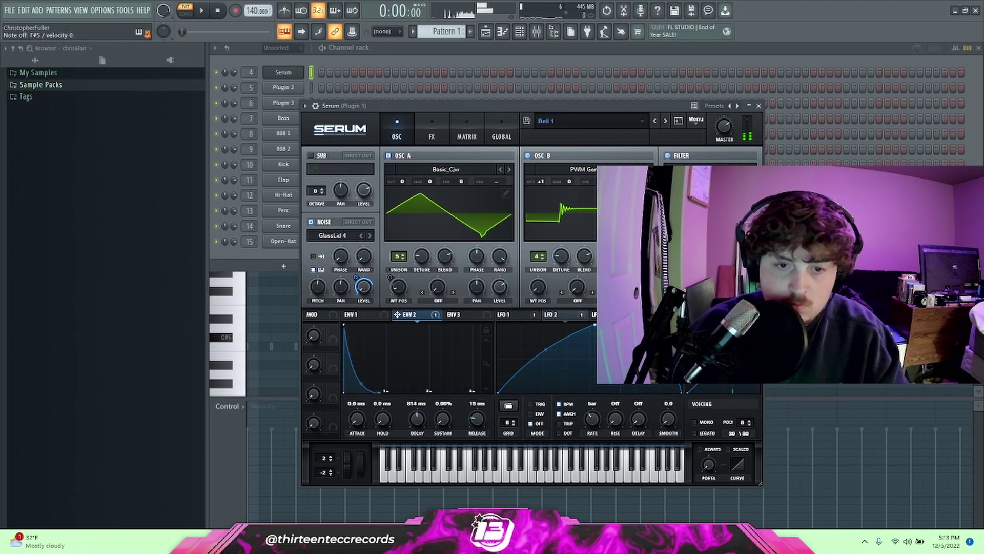
click(510, 169)
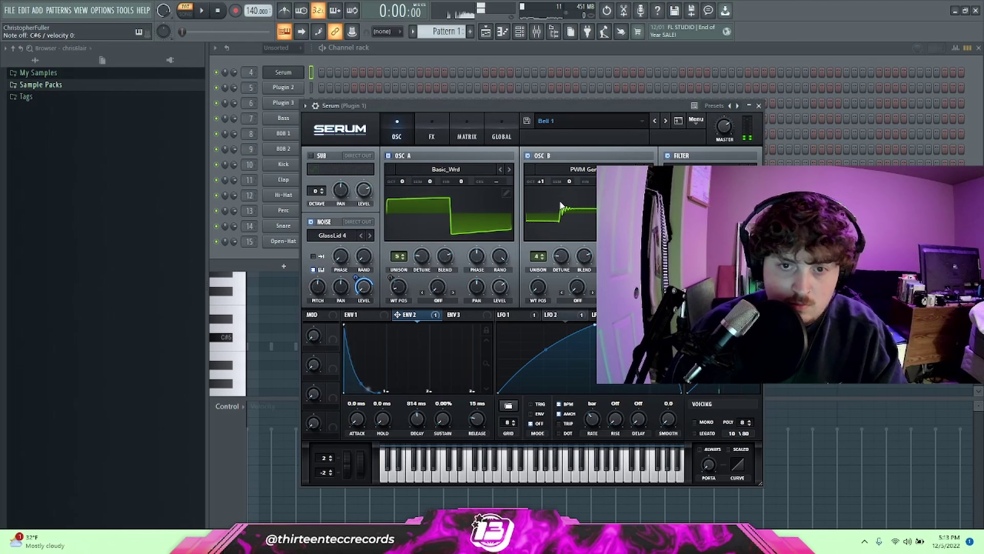
- Change the noise sample to AlphaNz and reduce Envelope 2's modulation of the noise level
click(370, 235)
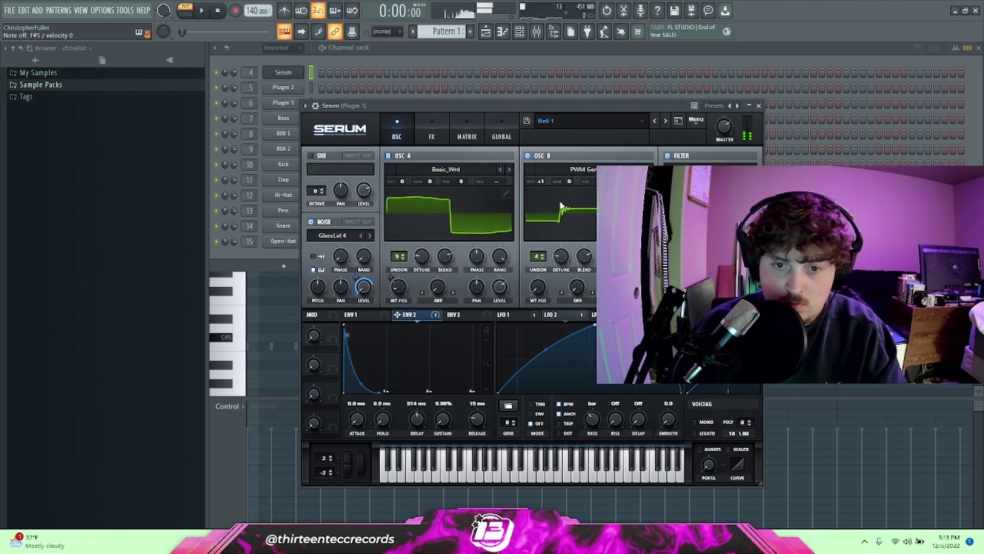
click(370, 237)
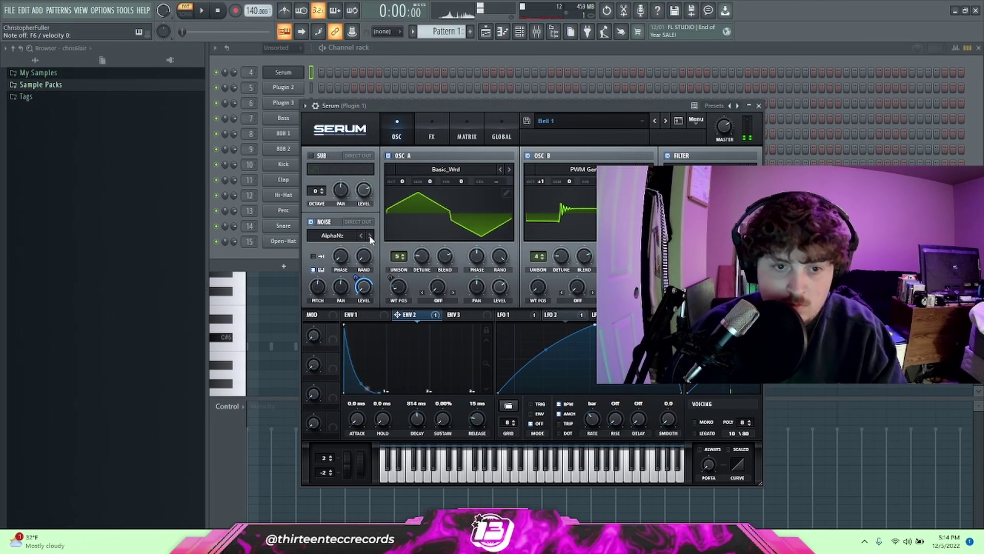
drag(356, 277, 356, 284)
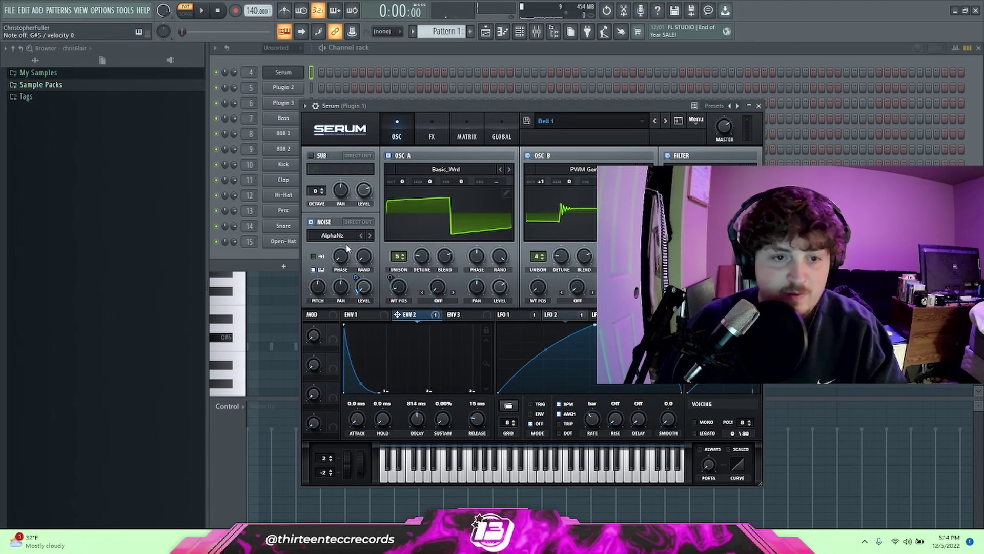
- Switch Osc A off to audition Osc B, modulate Osc B's detune with LFO 3, and re-enable Osc A
click(388, 156)
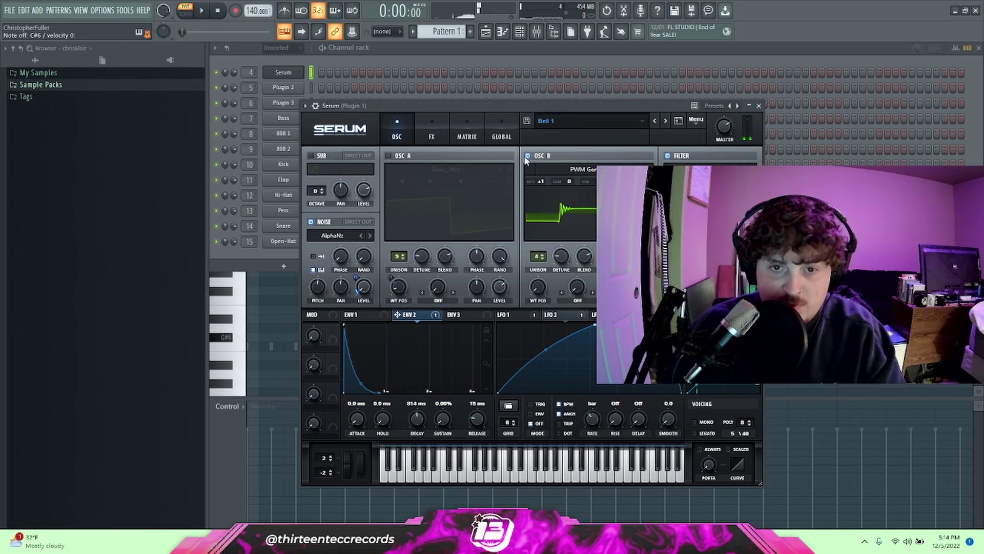
click(526, 157)
click(526, 156)
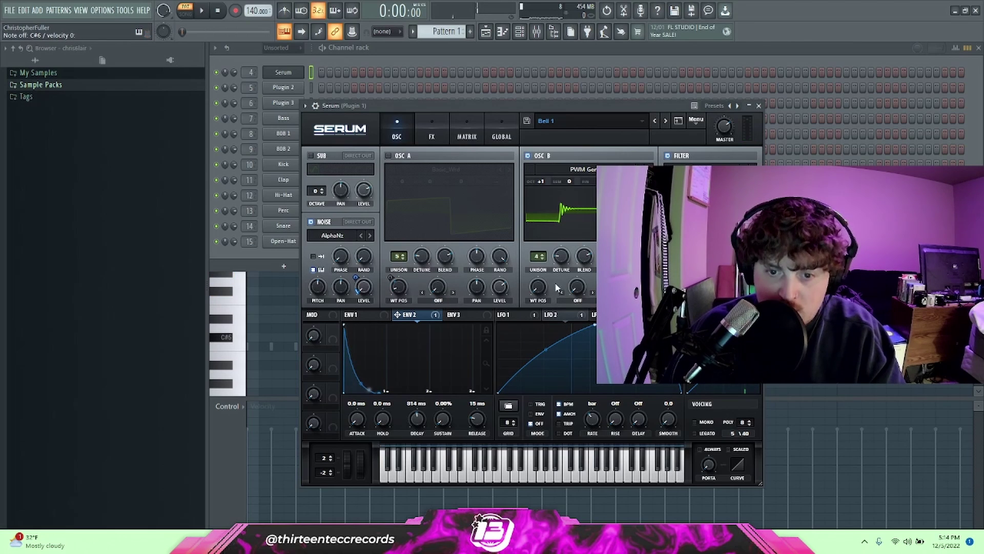
click(594, 315)
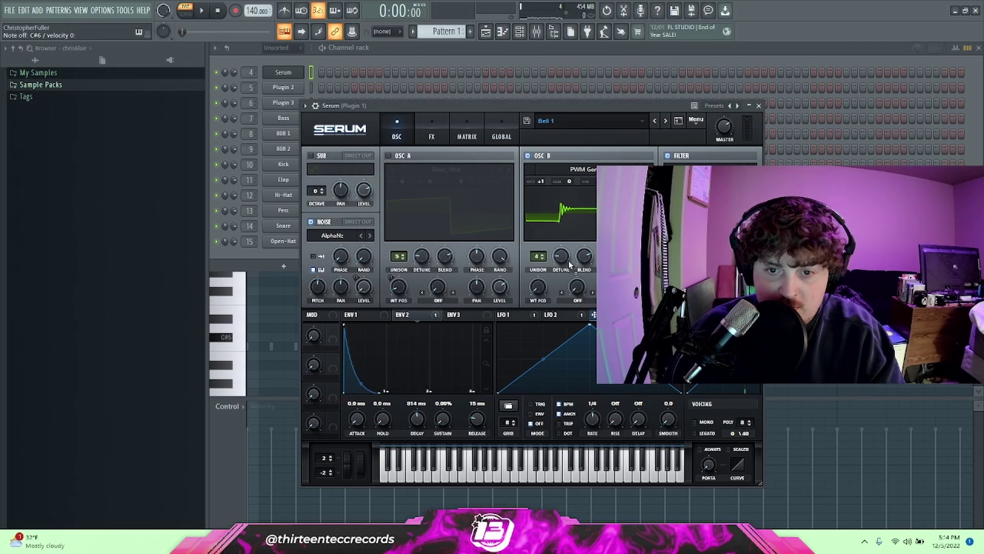
click(388, 156)
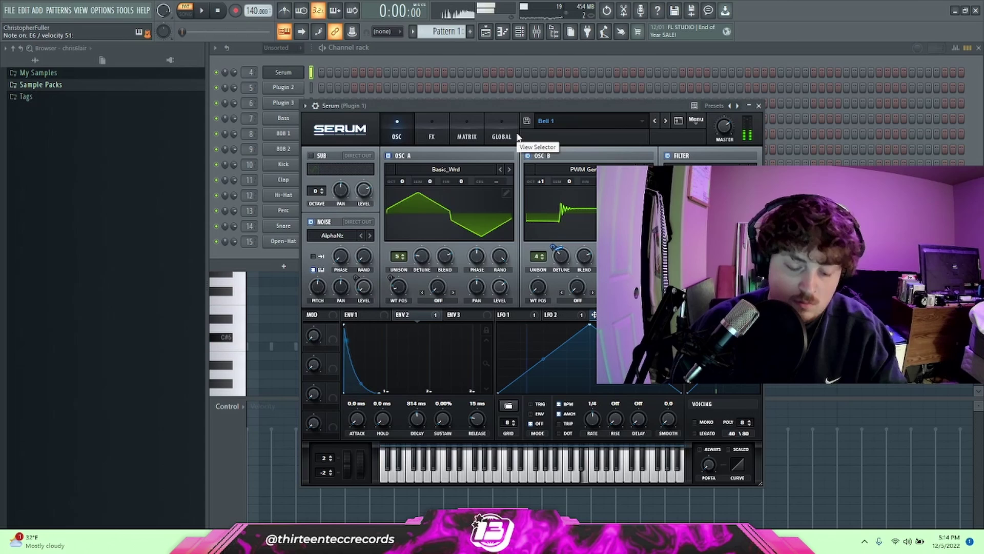
- Save the sound as a new preset named Synth Pluck 1 in the "new" folder
click(526, 120)
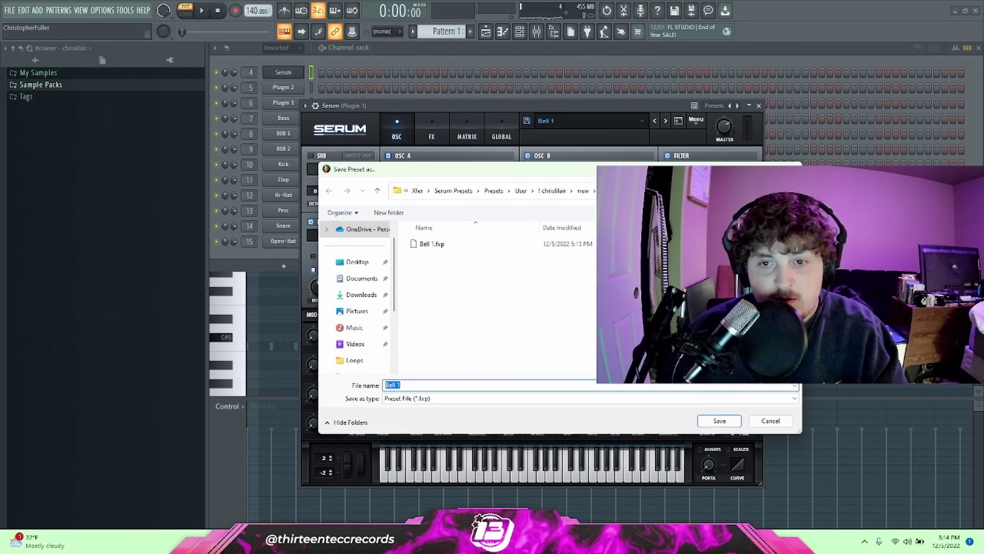
text(Plu)
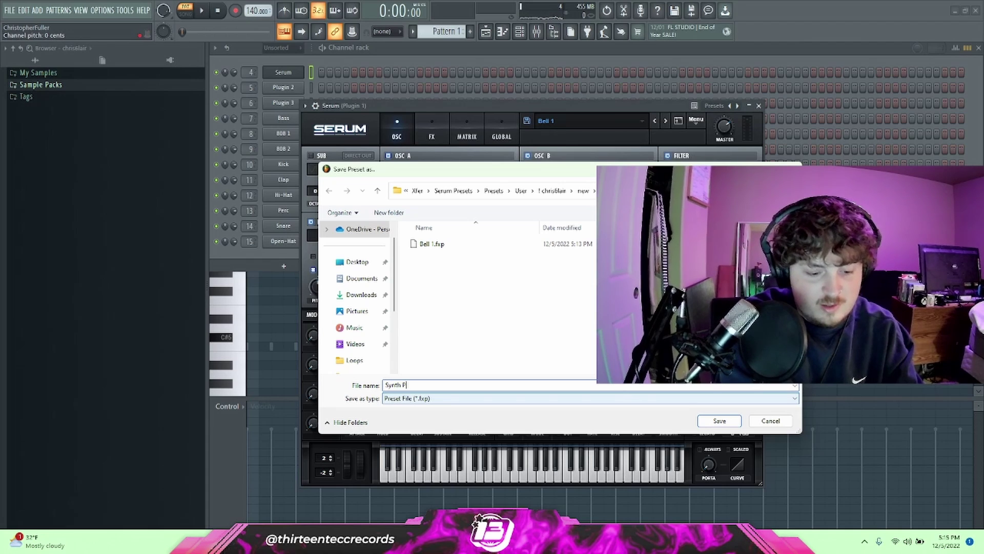
text(luck 1)
key(Return)
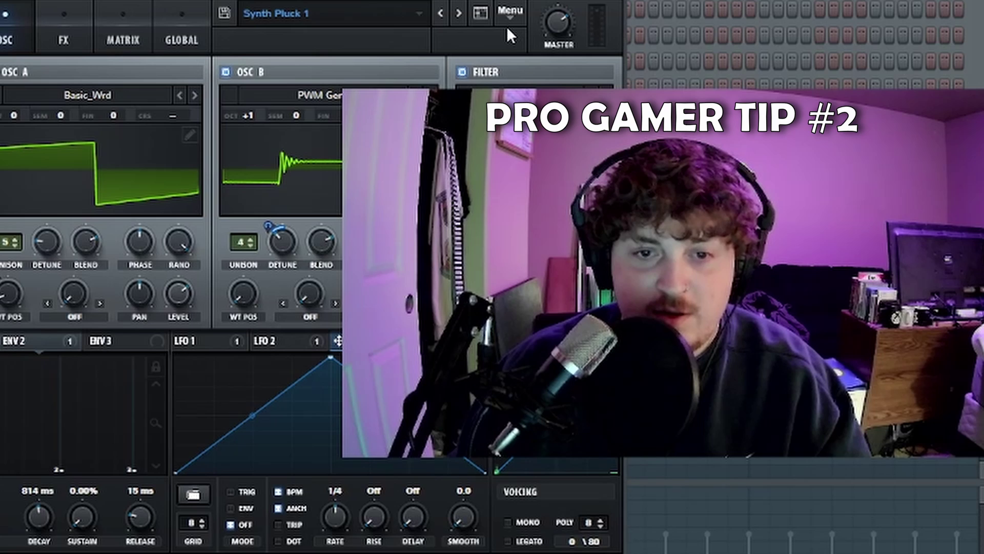
- Change Osc A's wavetable to BS2 - Filthy and Osc B's wavetable to a Sweep one
click(62, 25)
click(20, 30)
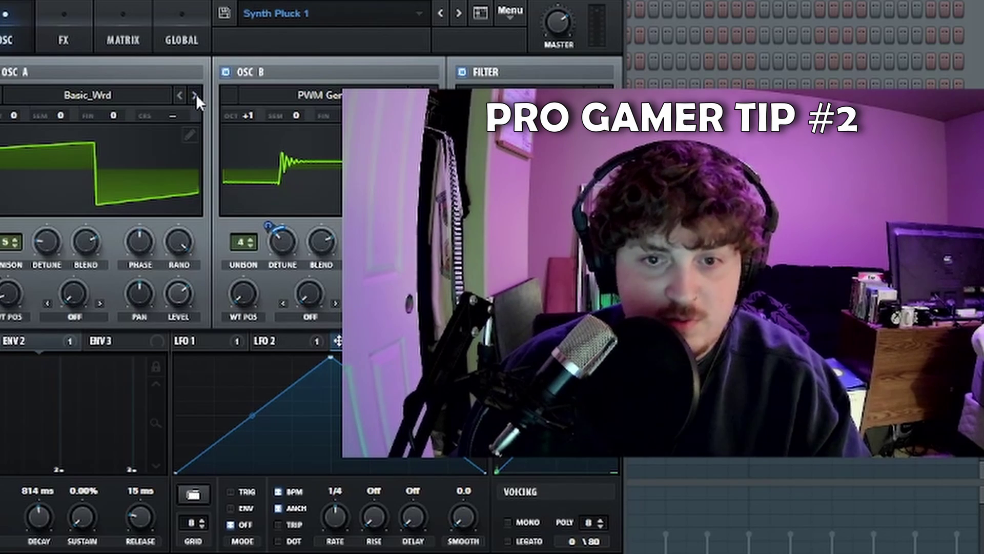
click(196, 94)
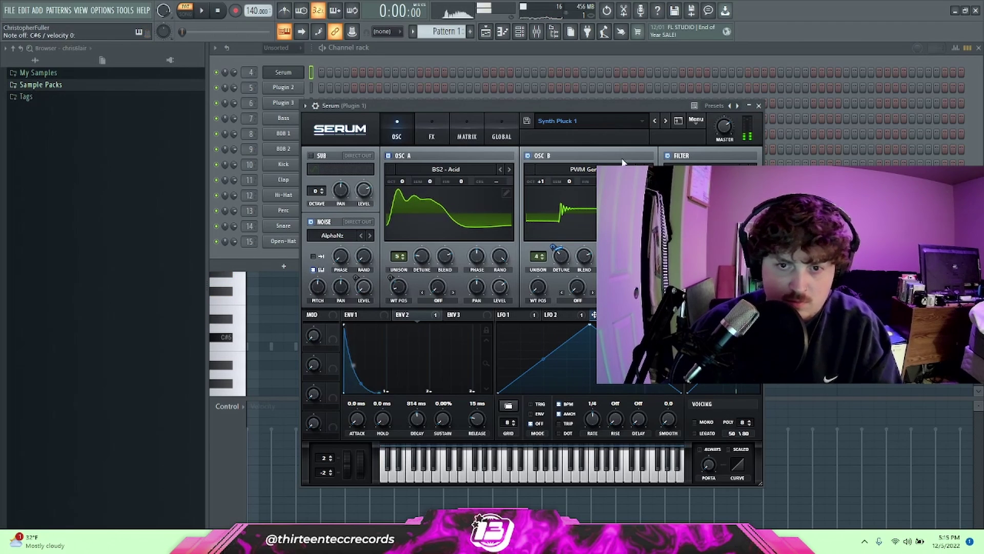
click(508, 168)
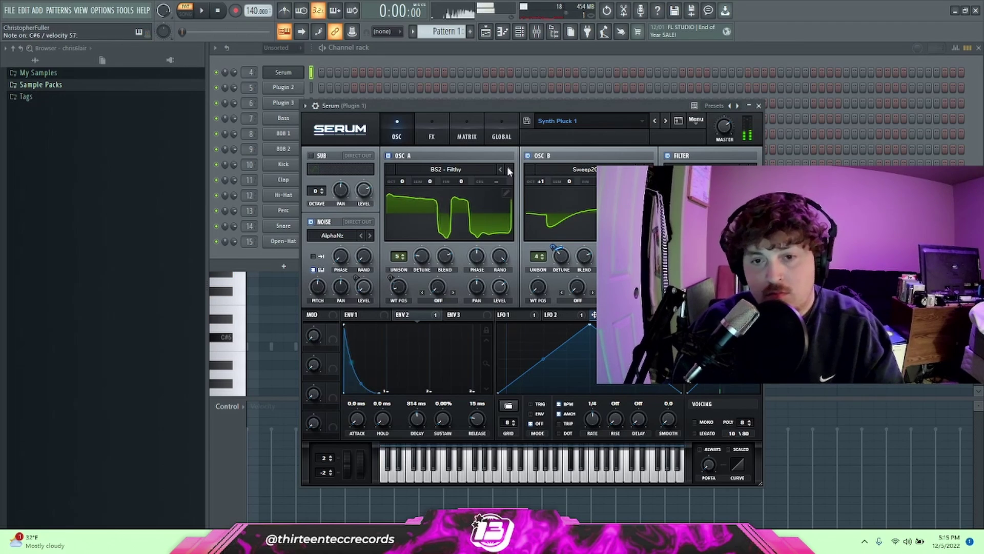
- Try the Phaser effect with its rate at about 0.03 Hz while playing notes
click(427, 128)
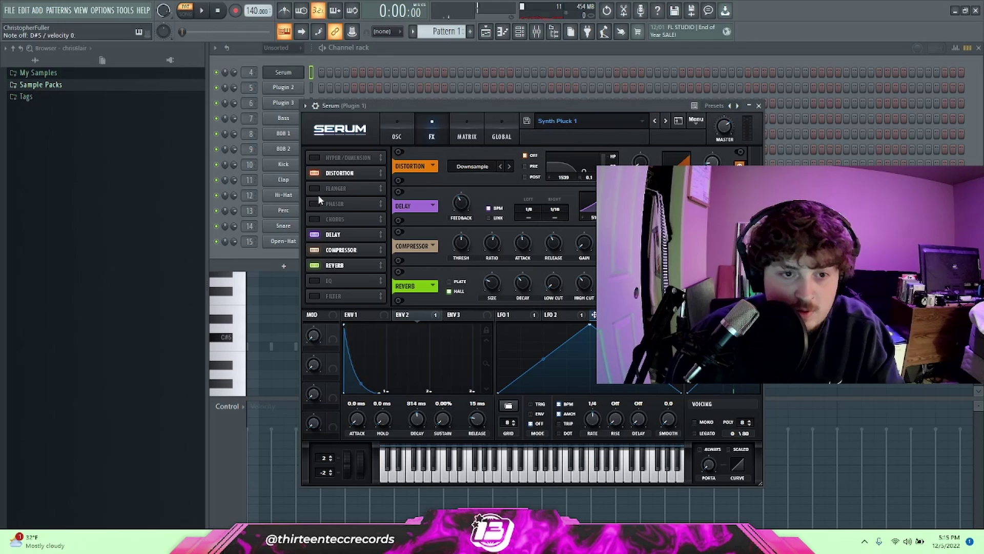
click(315, 204)
key(j)
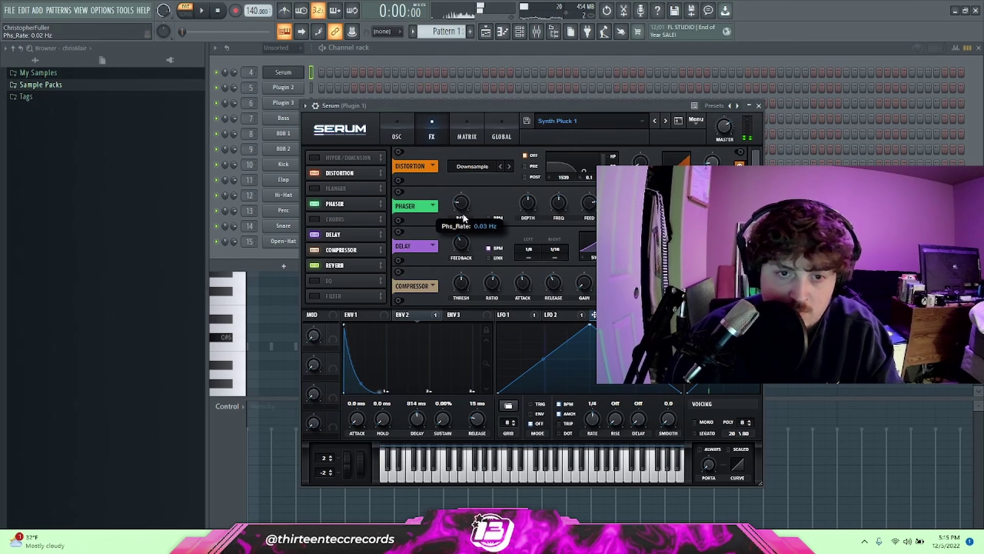
key(j)
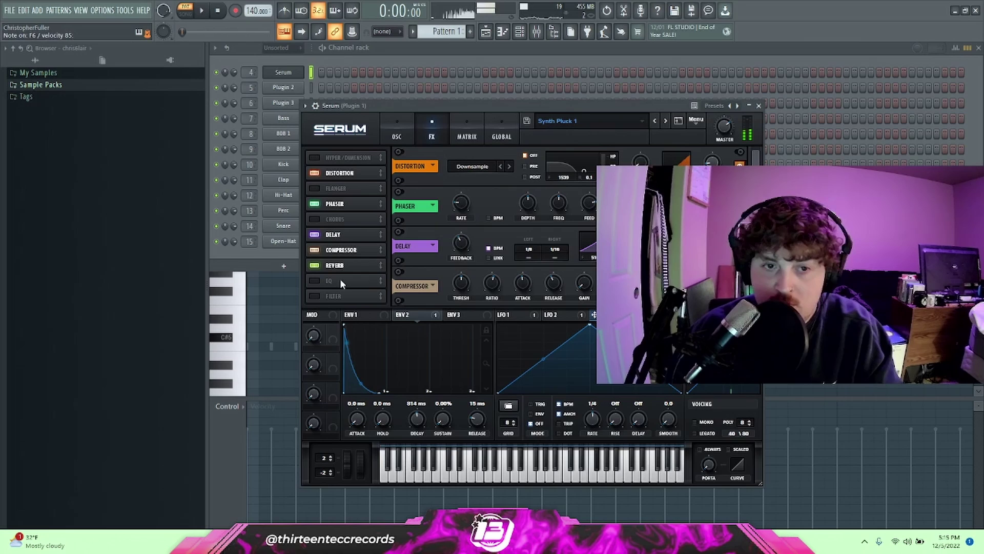
click(314, 203)
- Try the Hyper/Dimension effect with the Hyper mix at about 64% and audition the sound with several notes
click(314, 157)
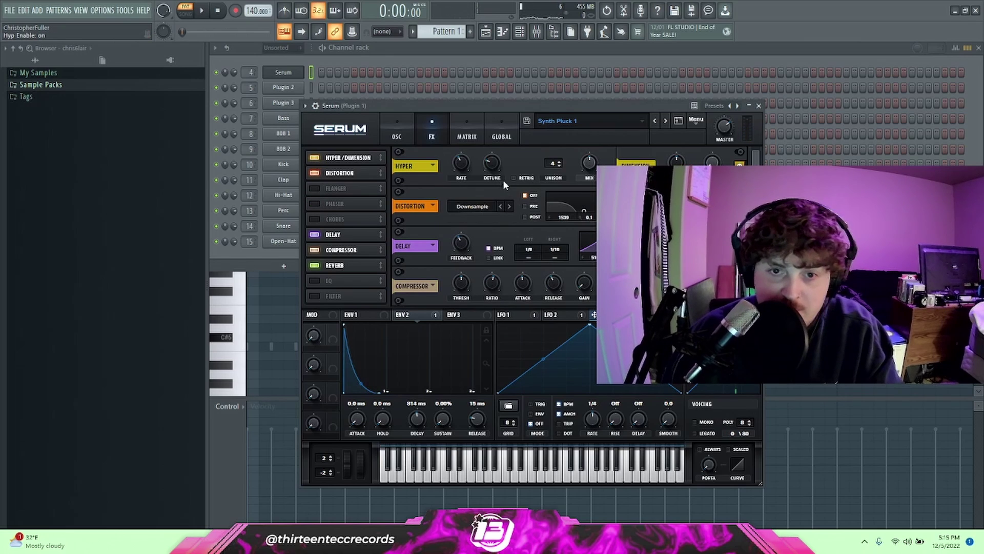
key(j)
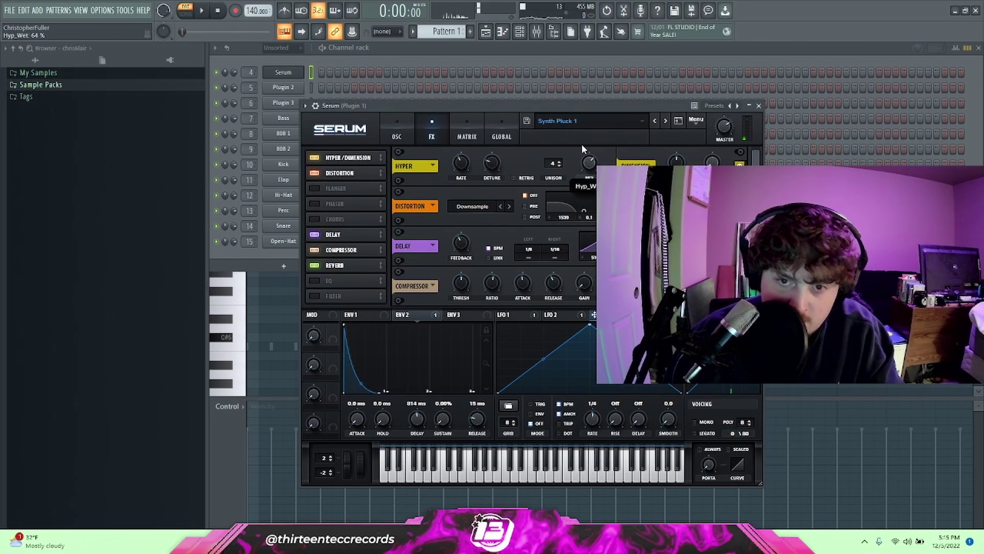
key(j)
key(5)
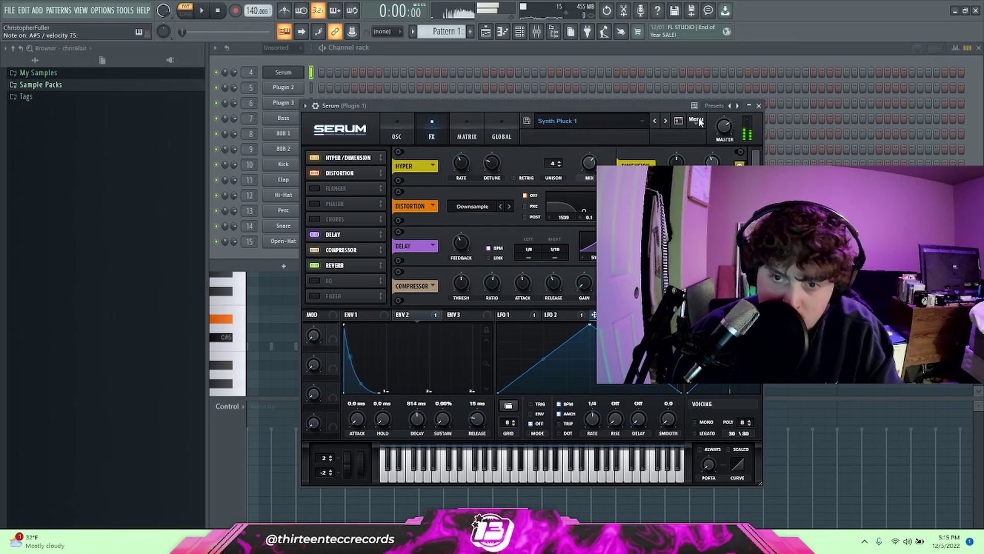
key(2)
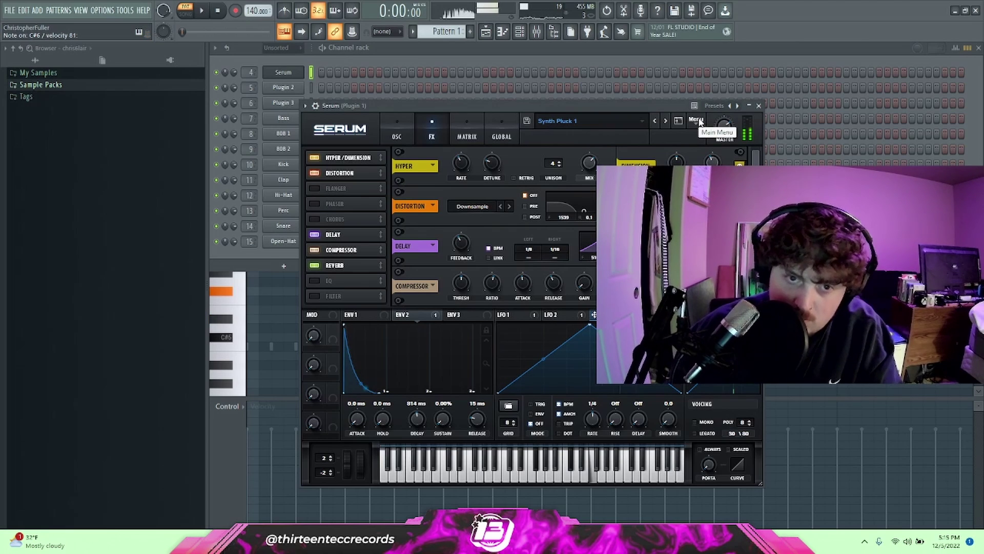
key(d)
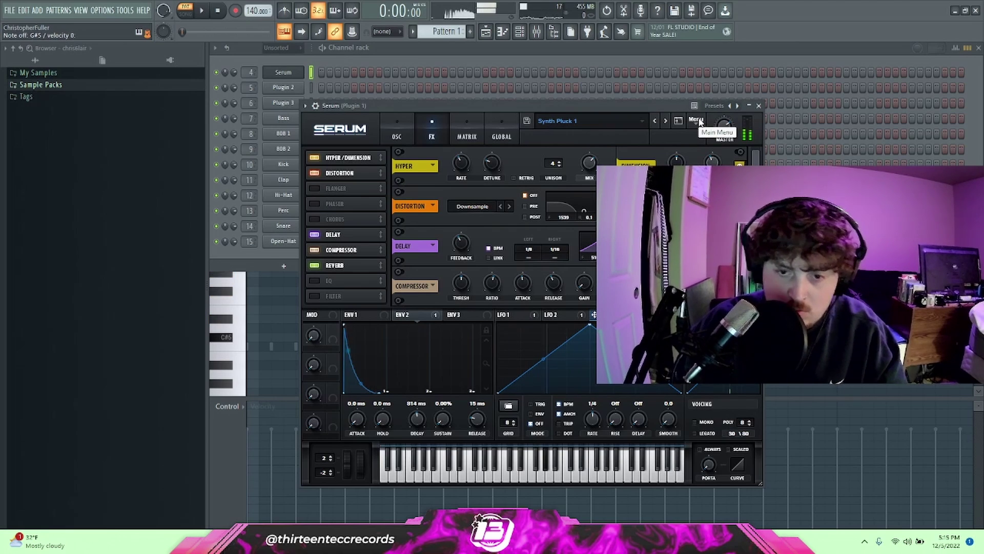
- Change the noise sample to ARP pink and enable the Sub oscillator at octave -1
click(396, 134)
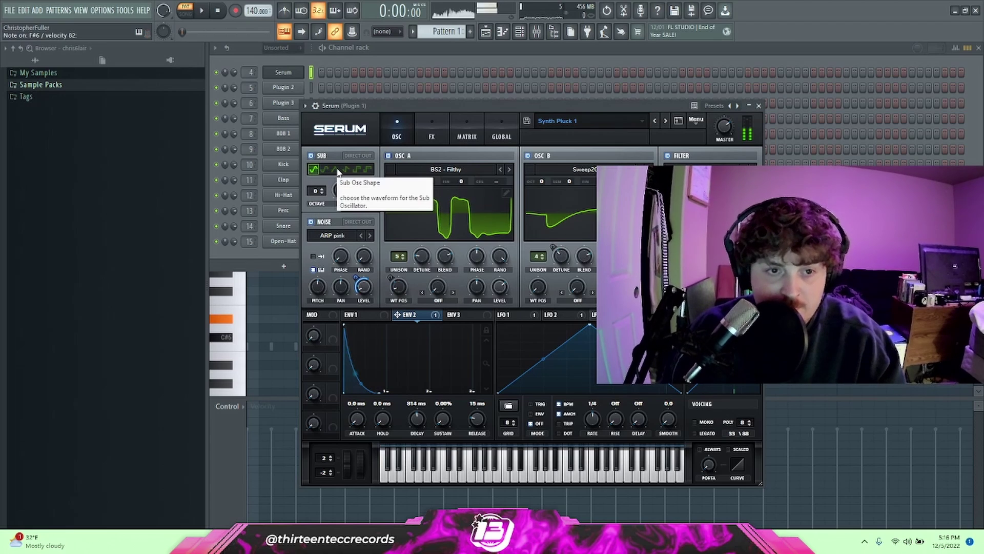
key(d)
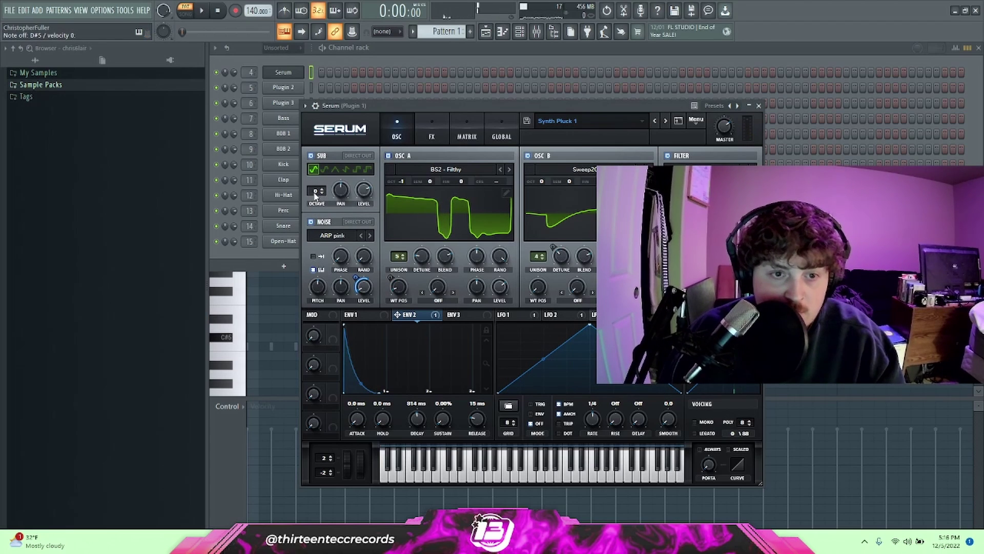
mouse_move(314, 193)
mouse_down()
mouse_move(313, 201)
mouse_move(316, 183)
mouse_up()
key(j)
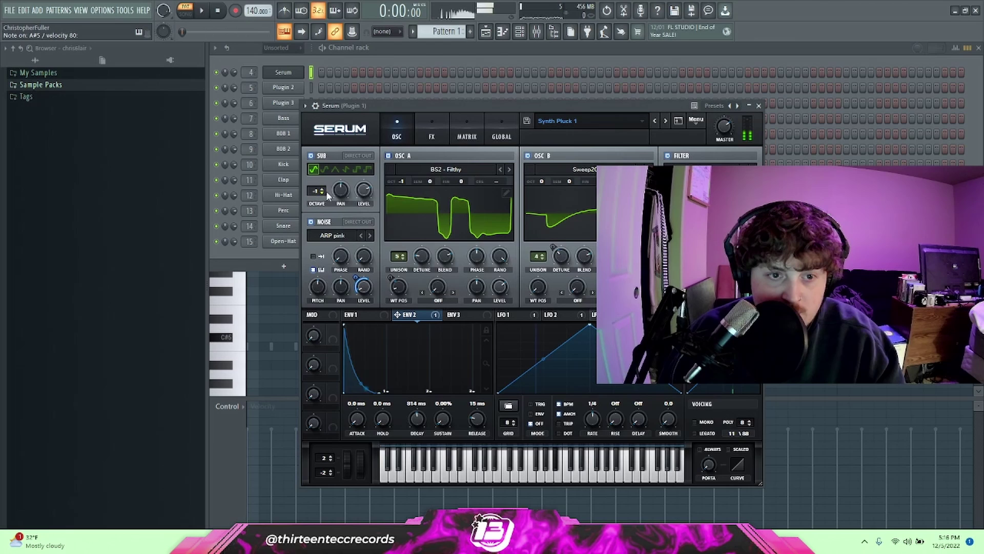
- Isolate the Sub oscillator by switching off Osc A, Osc B and the noise, and lower it to octave -2
click(388, 156)
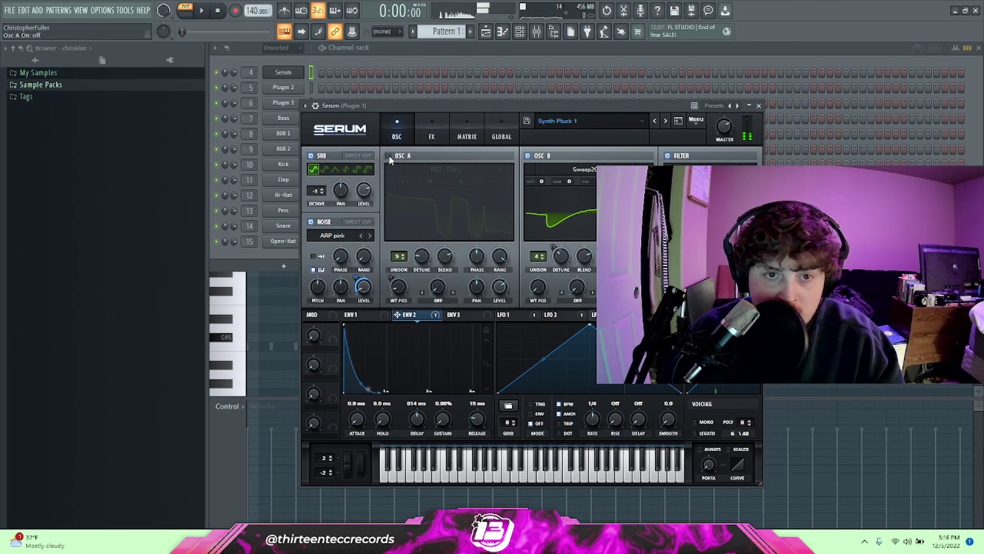
click(528, 155)
click(310, 221)
click(322, 193)
key(j)
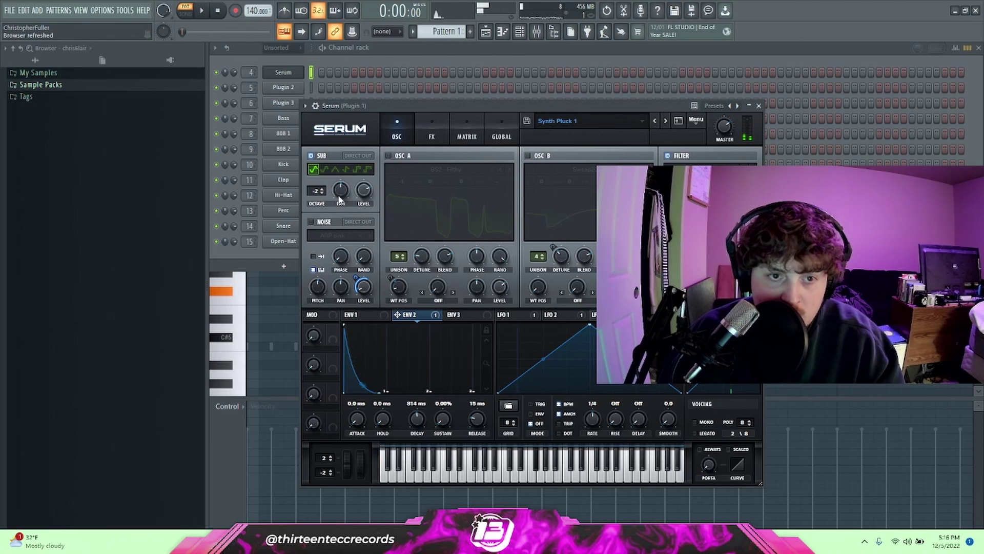
- Set the Sub oscillator to a saw wave at octave -1 and about 28% level, and re-enable Osc A and Osc B
click(347, 170)
click(321, 188)
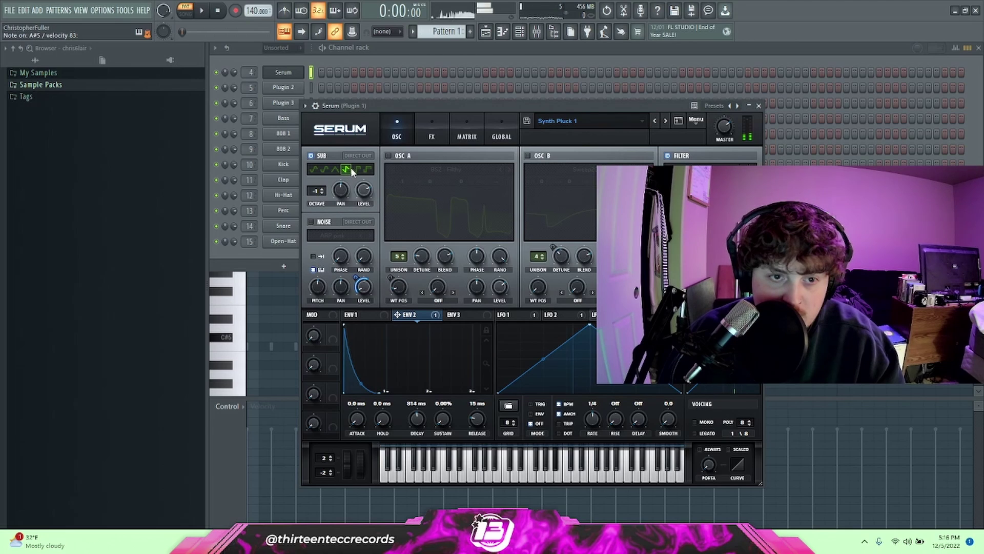
mouse_move(365, 209)
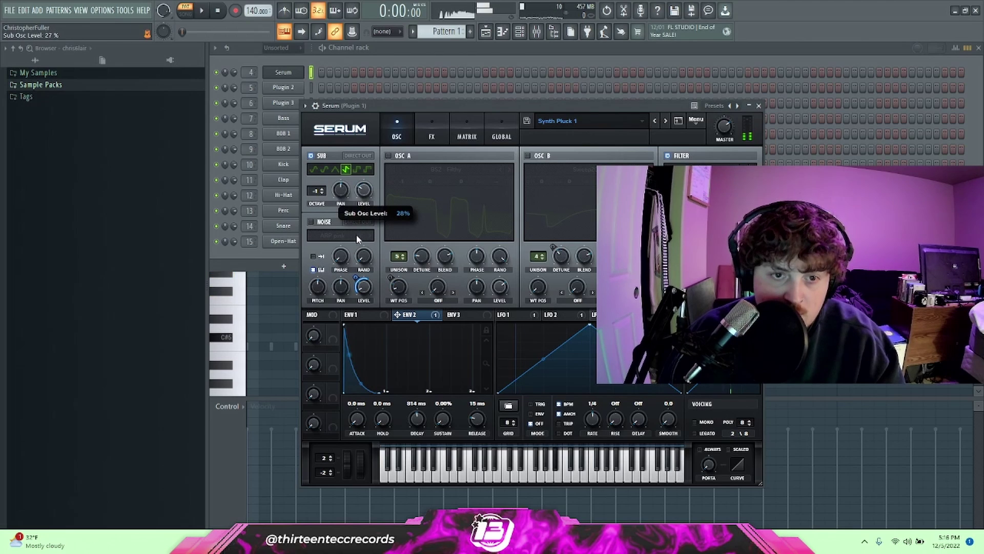
click(388, 156)
click(528, 156)
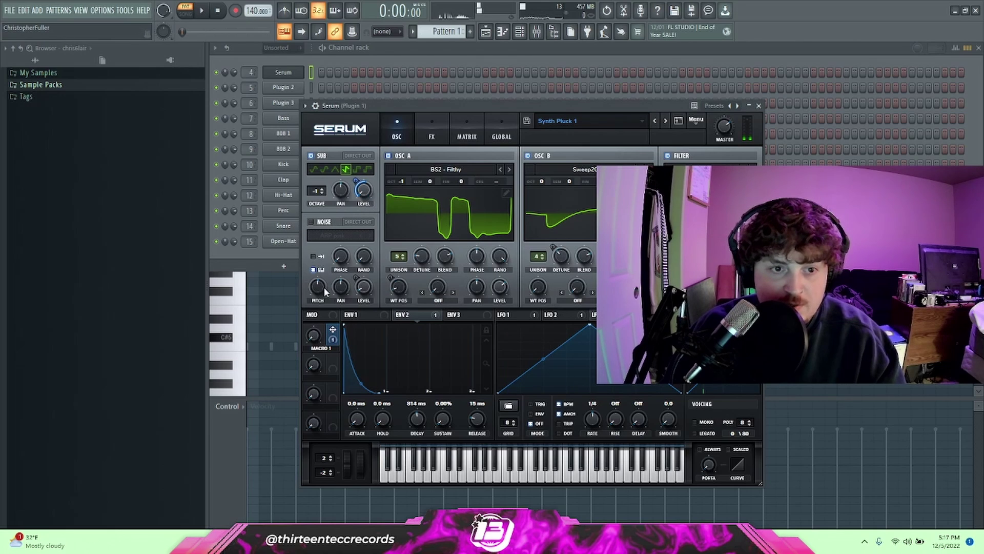
- Control the Sub level with Macro 1 and raise the Sub oscillator to octave 1, auditioning it with and without Osc A and Osc B
drag(313, 334, 329, 206)
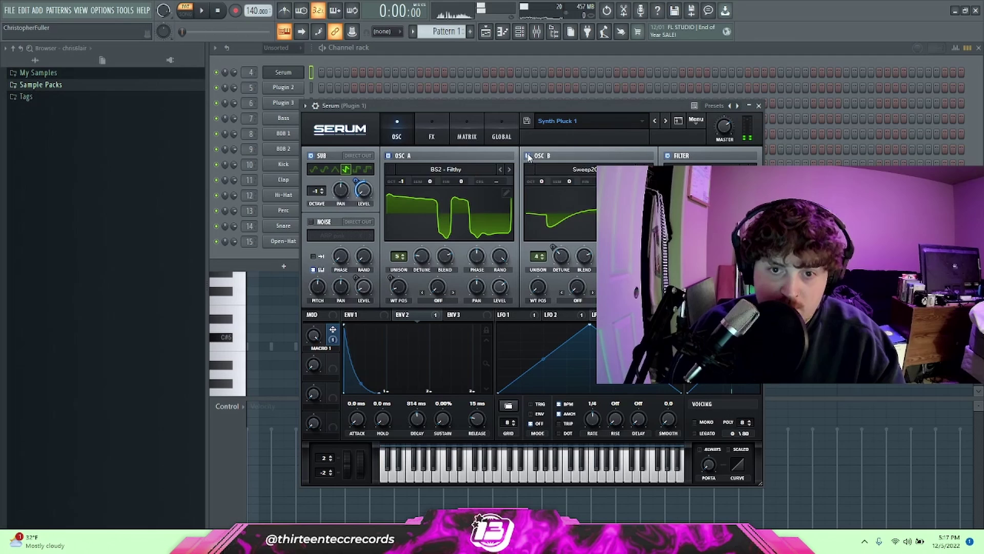
drag(317, 191, 317, 171)
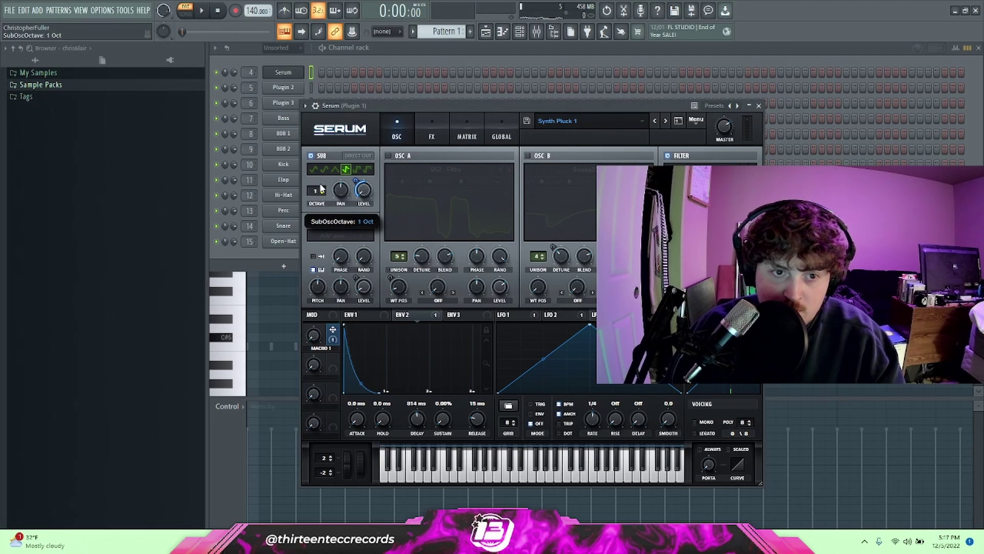
click(388, 156)
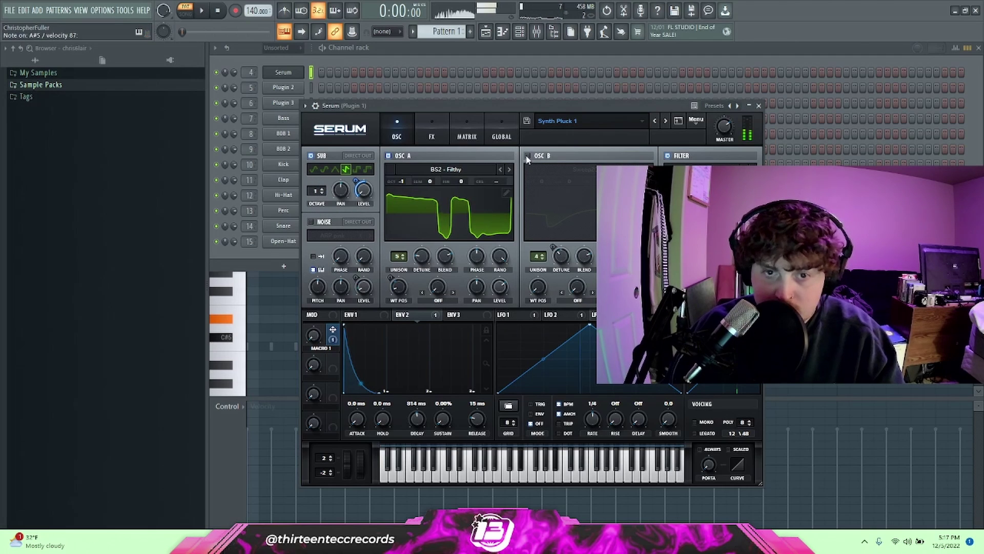
click(528, 155)
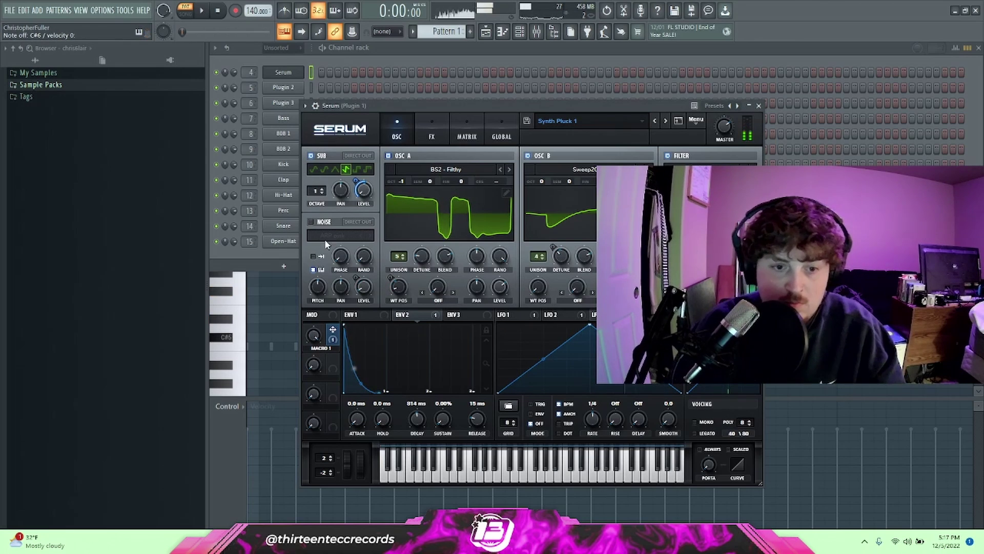
- Rename Macro 1 to Gamer Mode and replace the Hyper/Dimension effect with Chorus
click(431, 134)
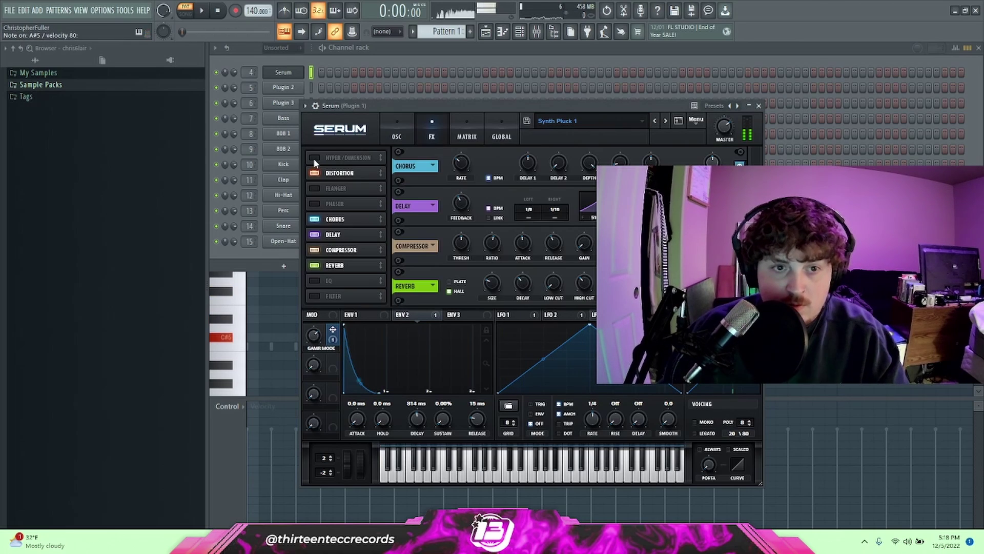
click(401, 133)
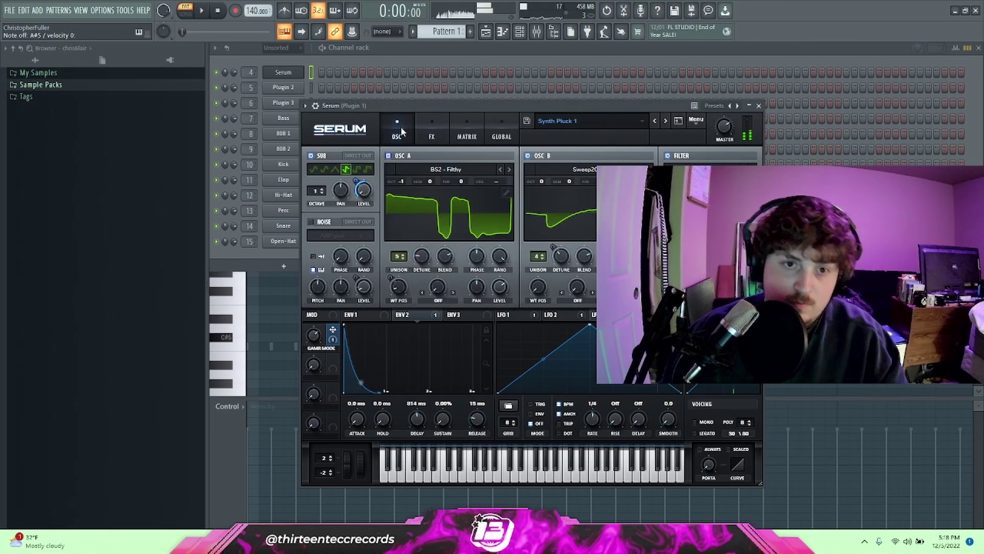
- Save the sound as a preset named Synth 1
click(527, 121)
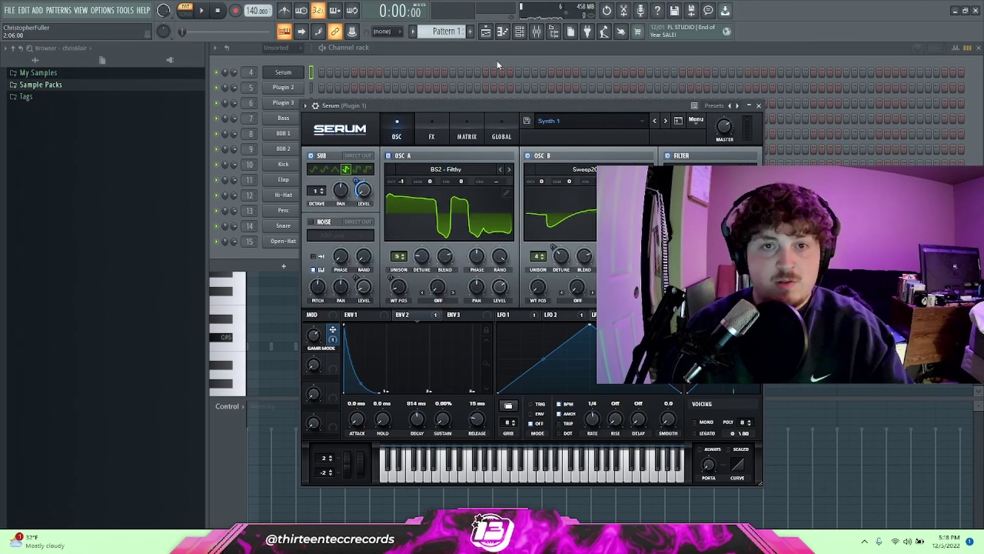
click(509, 50)
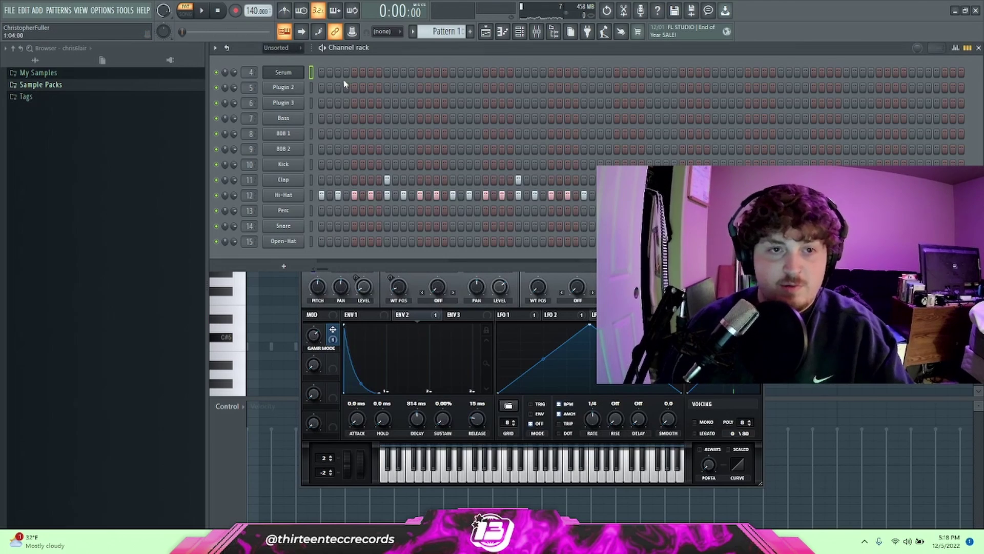
click(283, 73)
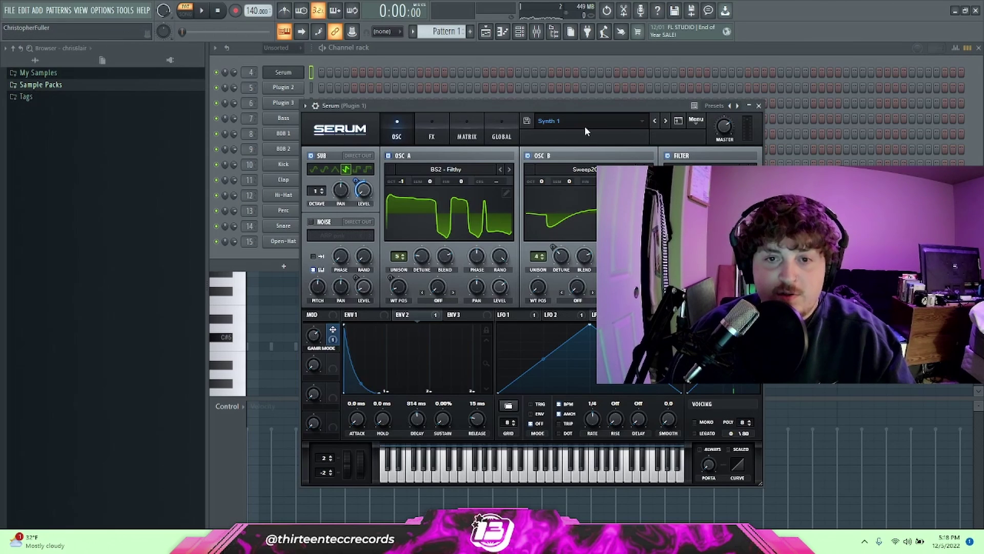
- Open the piano roll of the Serum channel
right_click(284, 72)
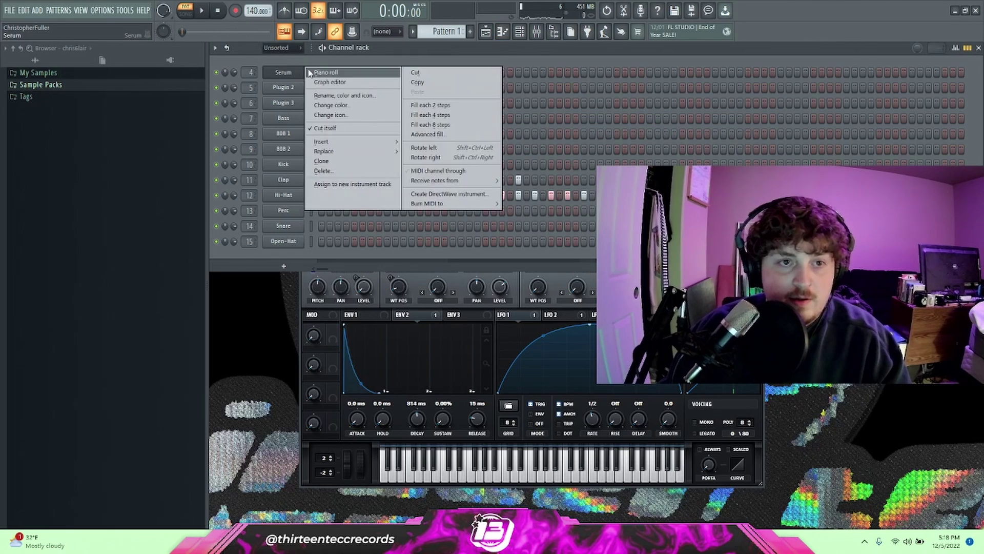
click(318, 73)
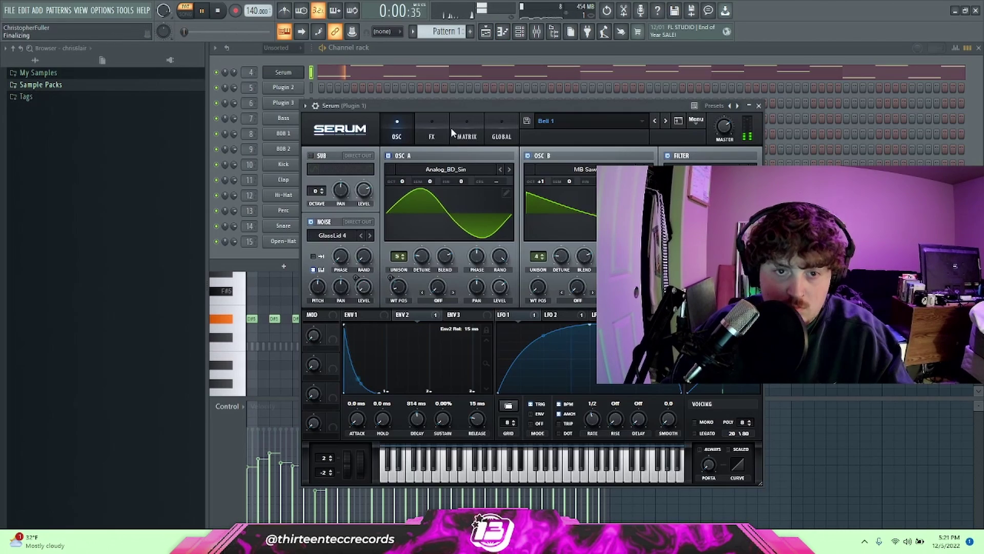
- Enable the EQ effect for the Bell 1 sound and roll off its highs at about 2924 Hz
click(432, 131)
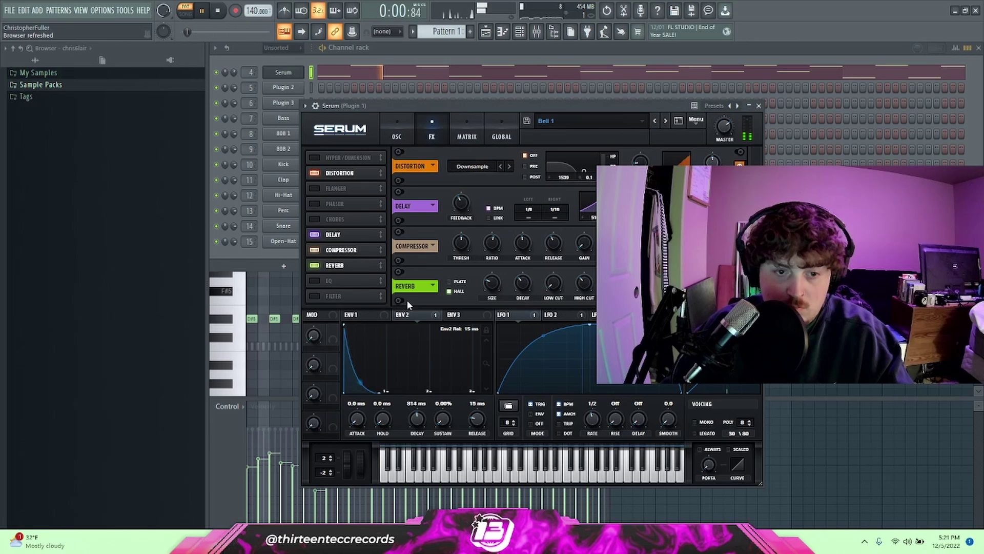
click(313, 281)
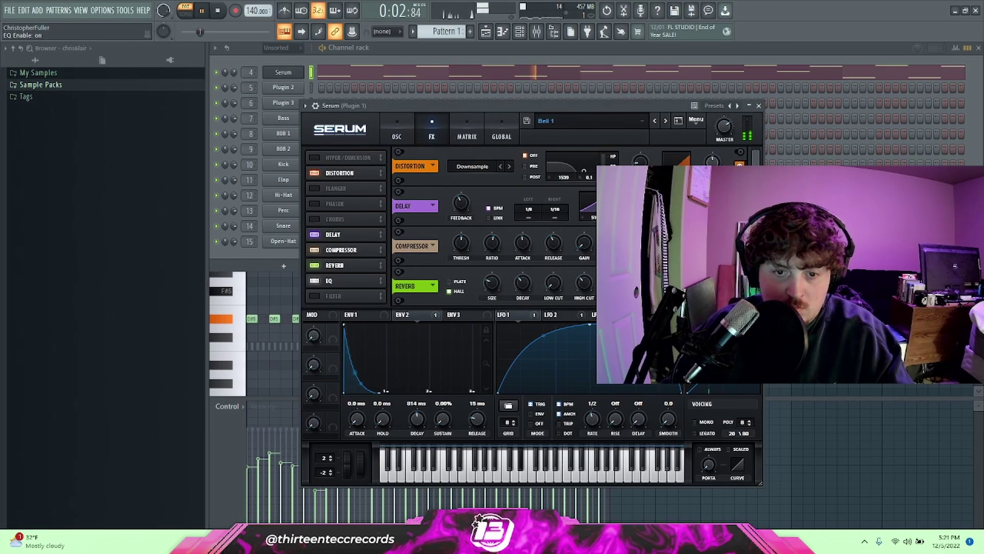
scroll(564, 287, down, 1)
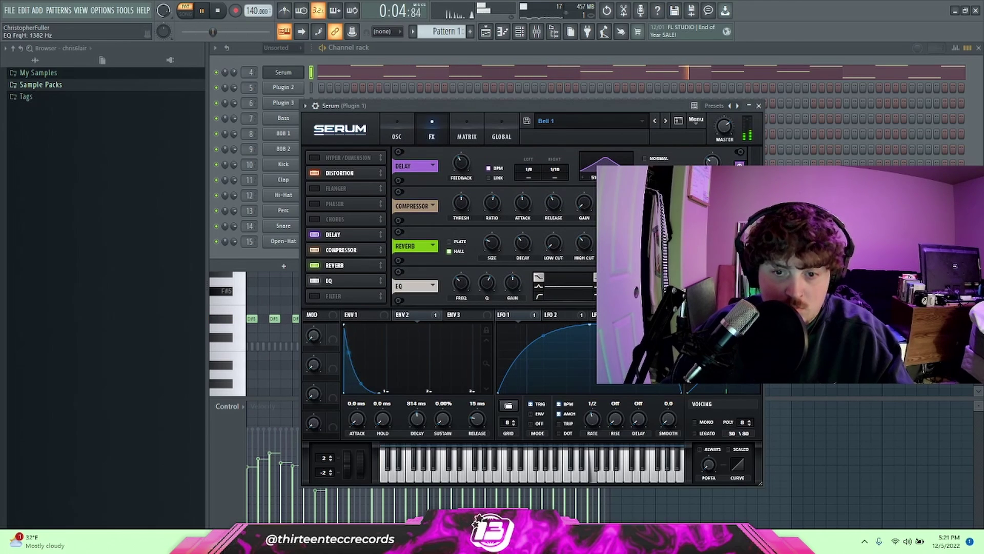
drag(652, 283, 625, 277)
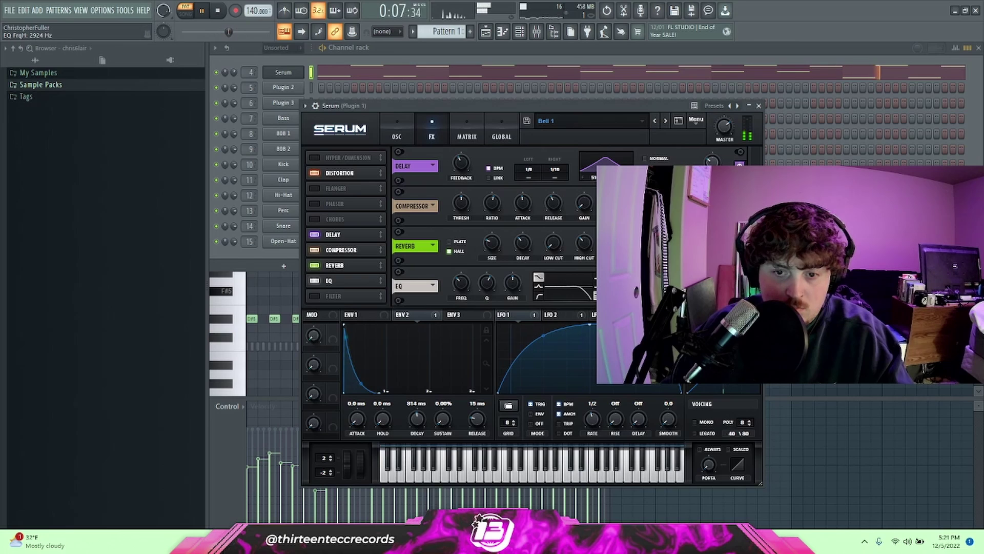
- Add HalfTime to the Plugin 1 mixer track with a 1/4 loop and about 42% mix, and move it to the first effect slot
click(759, 105)
click(536, 32)
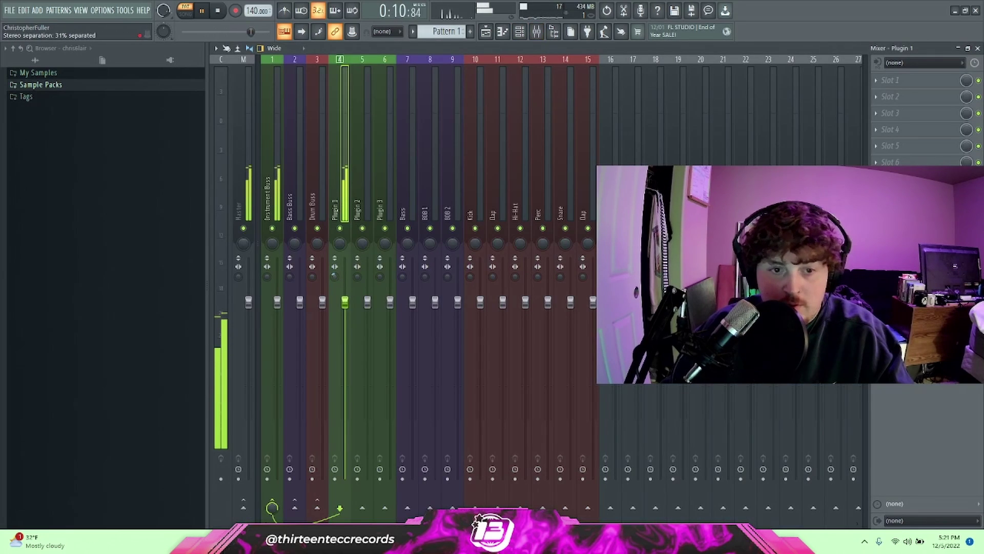
click(882, 129)
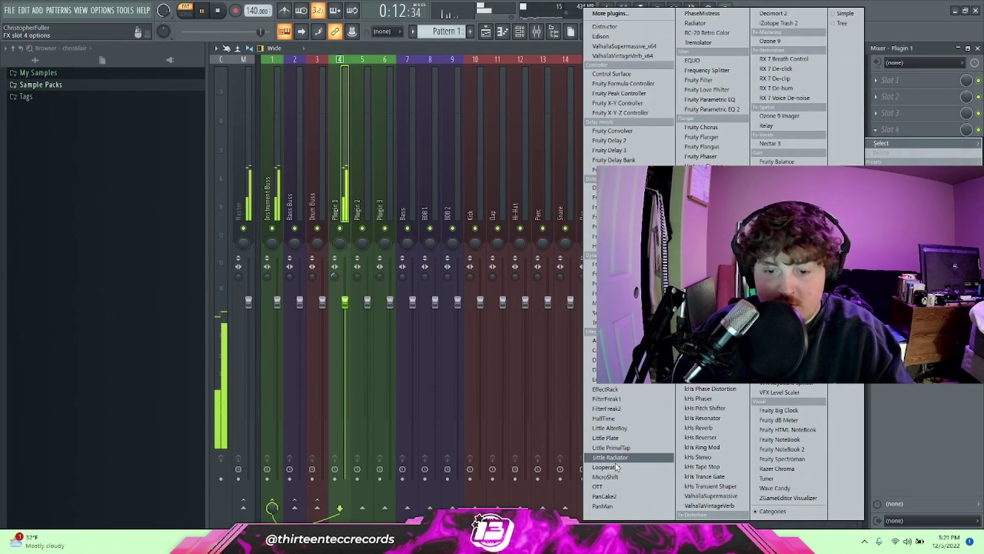
click(610, 418)
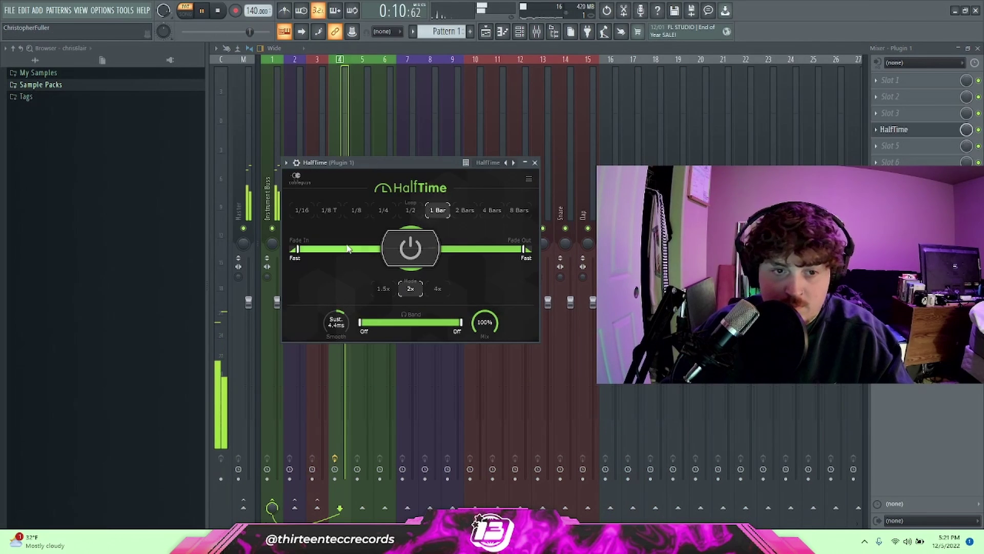
click(383, 211)
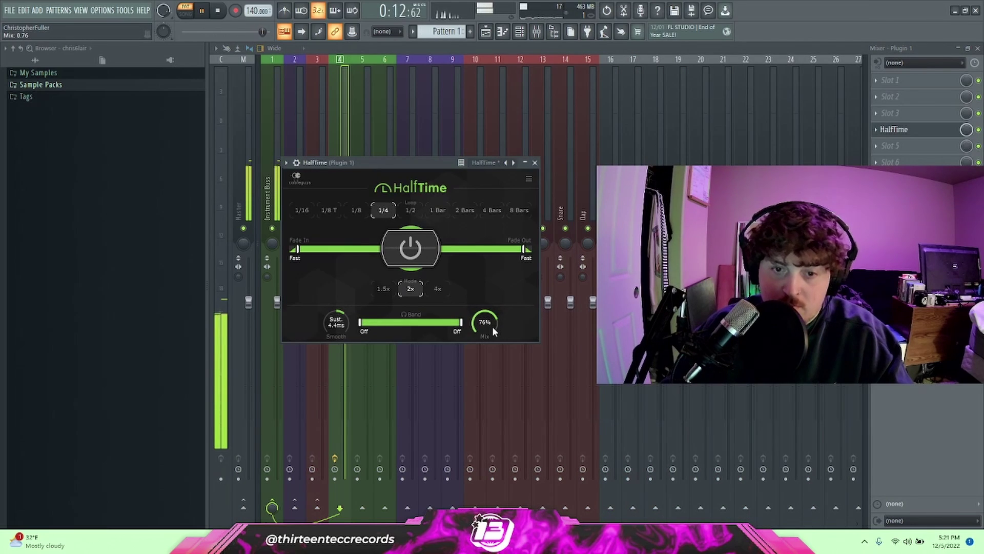
drag(492, 326, 492, 338)
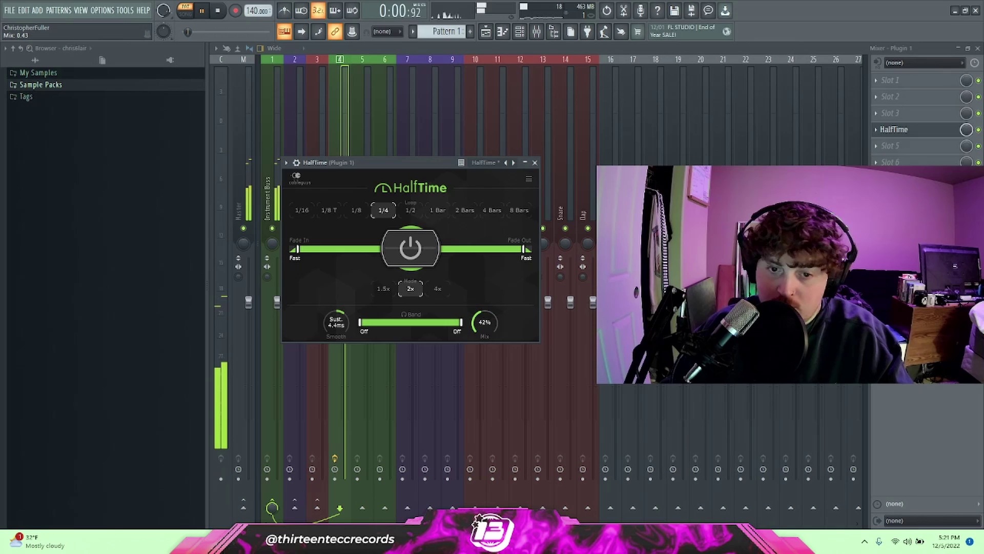
scroll(894, 118, up, 3)
- Add ValhallaVintageVerb to slot 4 of Plugin 1 with 3.10 s decay and 0.15 ms predelay, and lower its mix below 26%
click(877, 130)
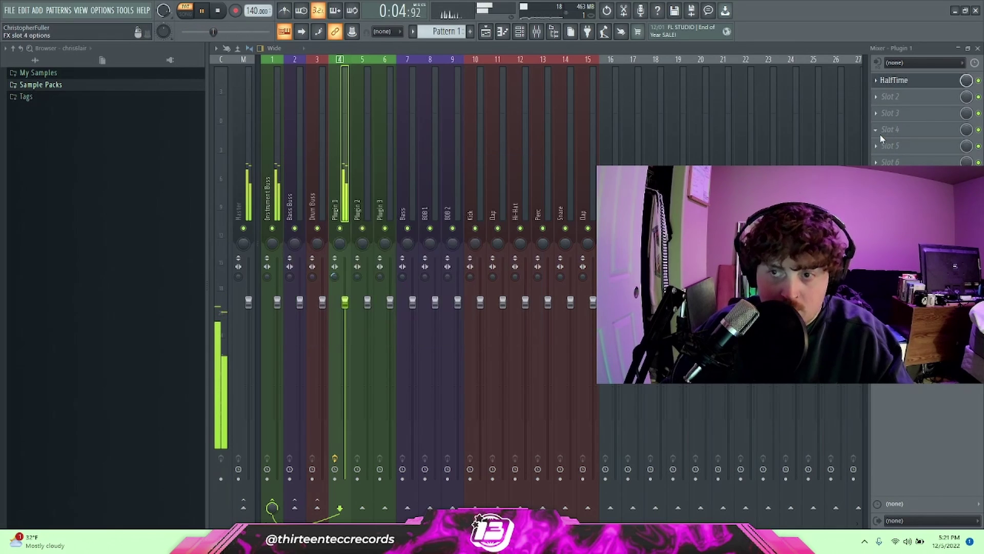
mouse_move(880, 144)
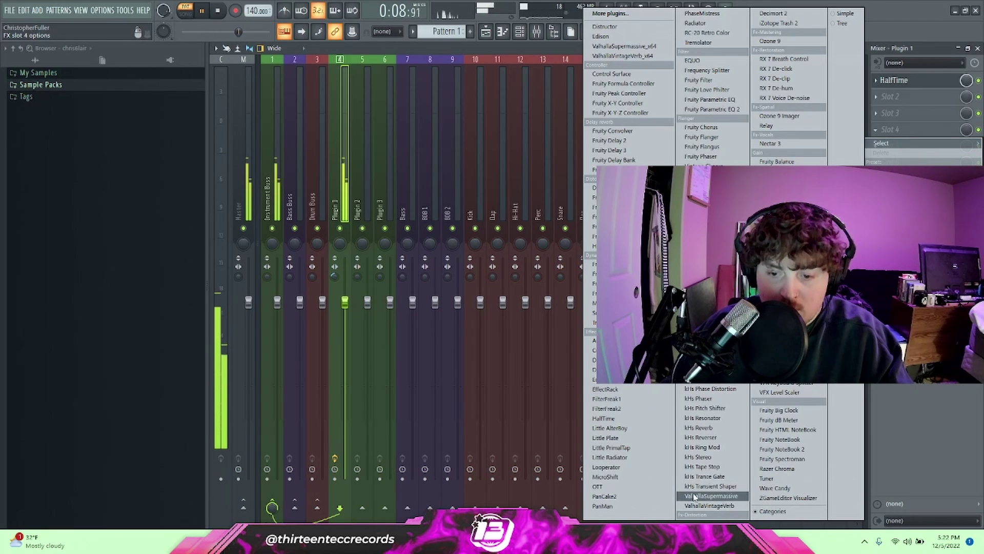
click(709, 505)
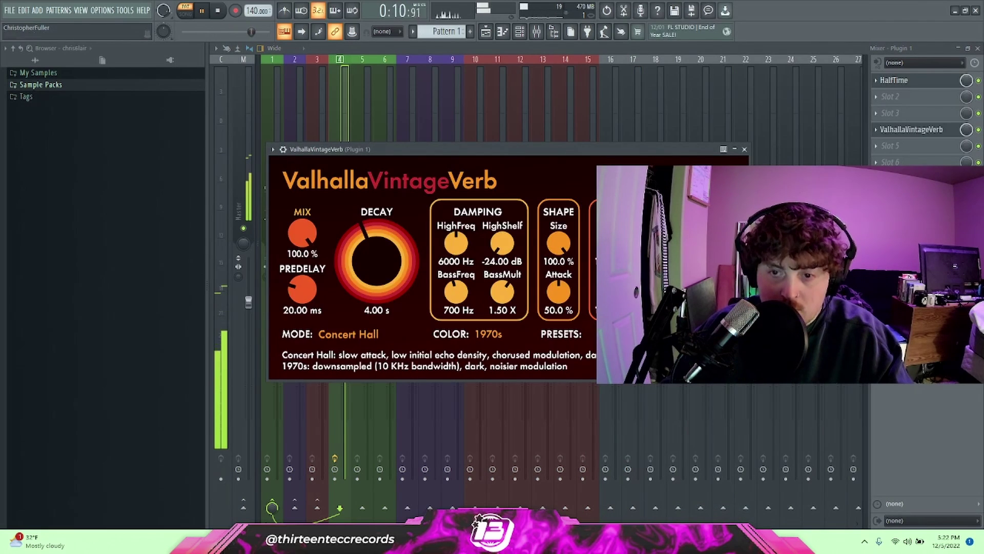
drag(350, 253, 350, 263)
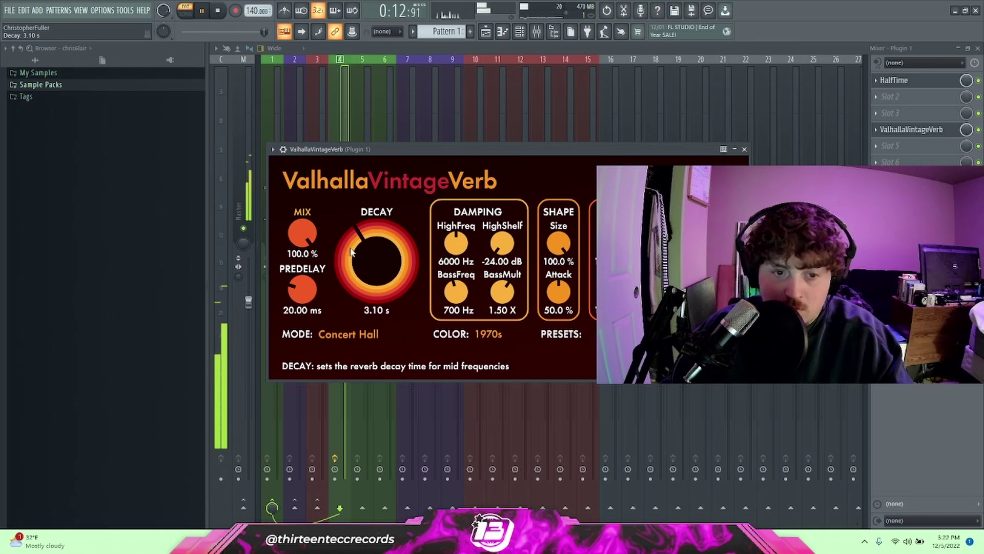
drag(305, 288, 304, 323)
drag(303, 242, 305, 336)
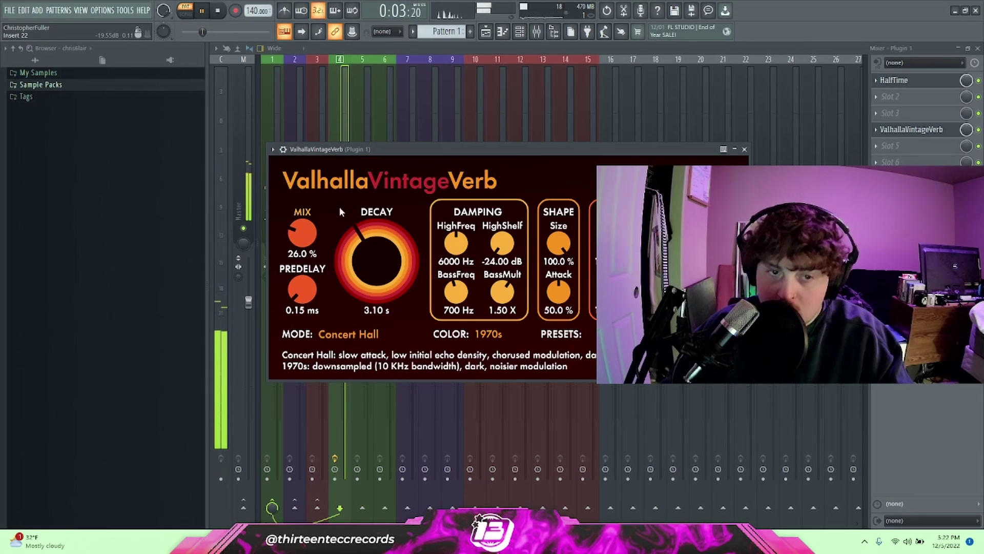
drag(301, 232, 302, 241)
click(745, 150)
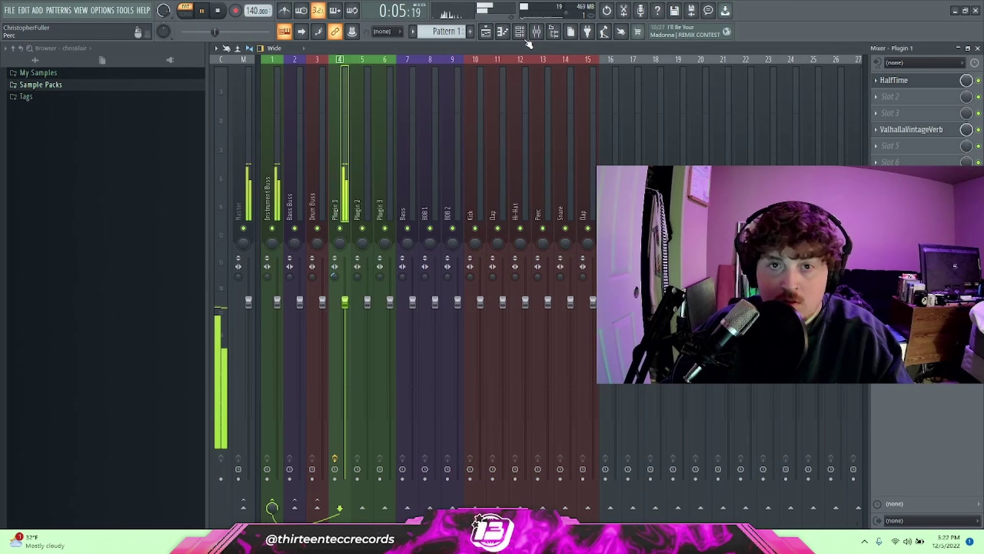
- Replace the Bass channel in the channel rack with a new Serum instance
click(520, 32)
right_click(284, 118)
click(389, 275)
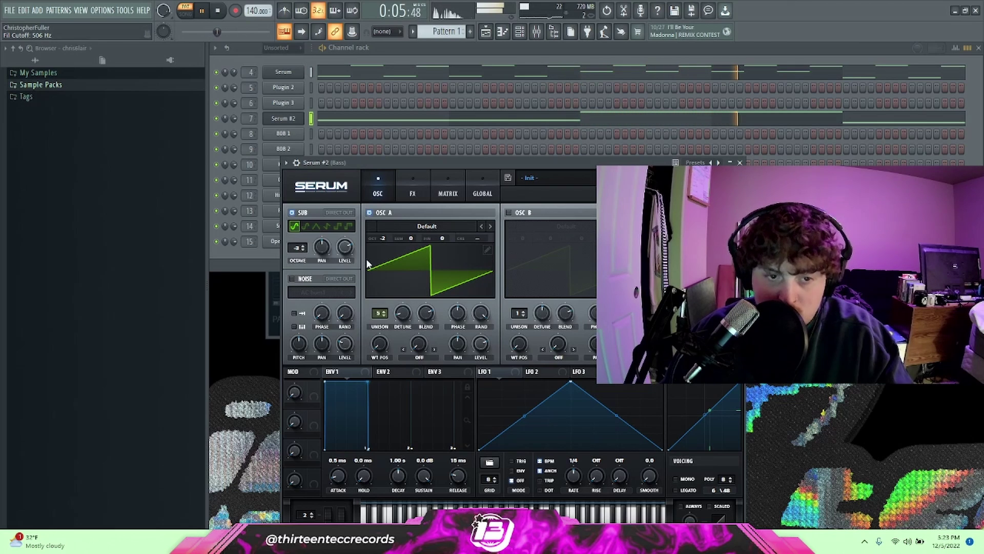
- Enable Distortion on the bass sound and set it to Diode 2 at about 33% wet
click(416, 198)
click(296, 230)
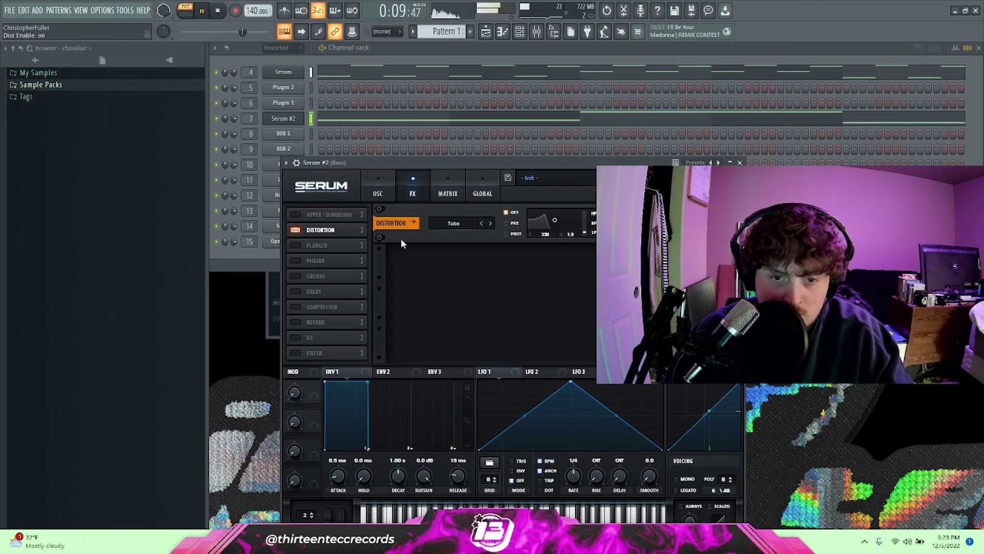
click(491, 223)
click(491, 223)
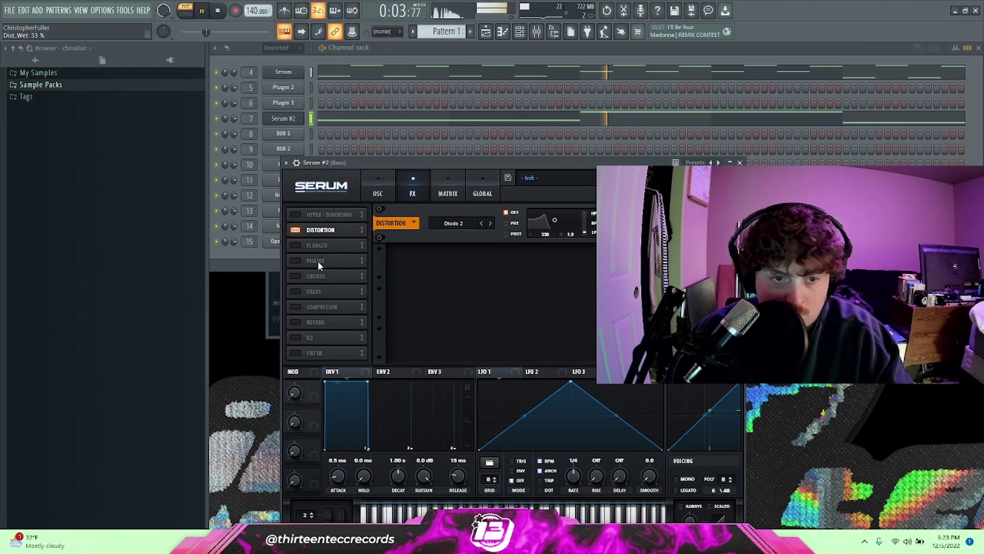
- Enable the Flanger with BPM sync, a 16-bar rate and about 85% depth
click(311, 249)
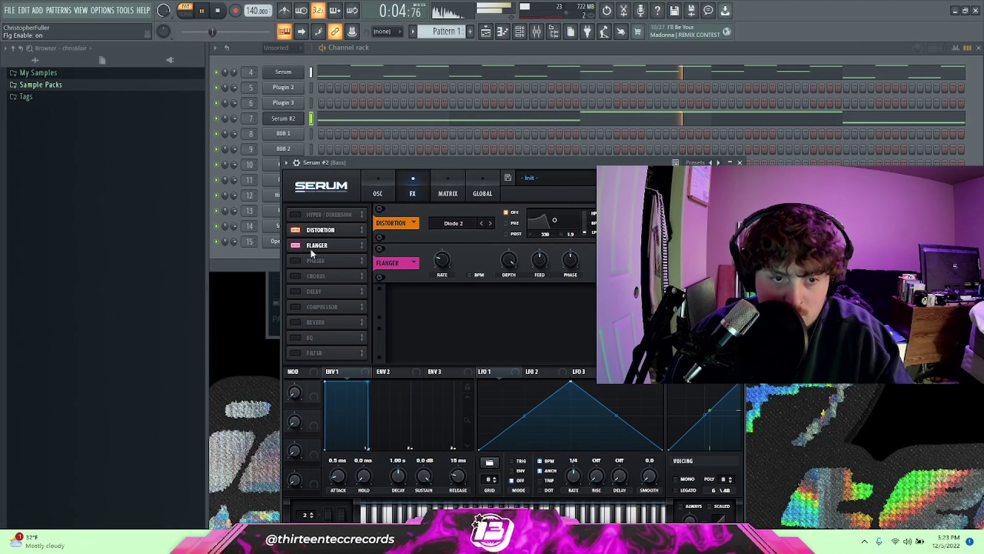
click(469, 275)
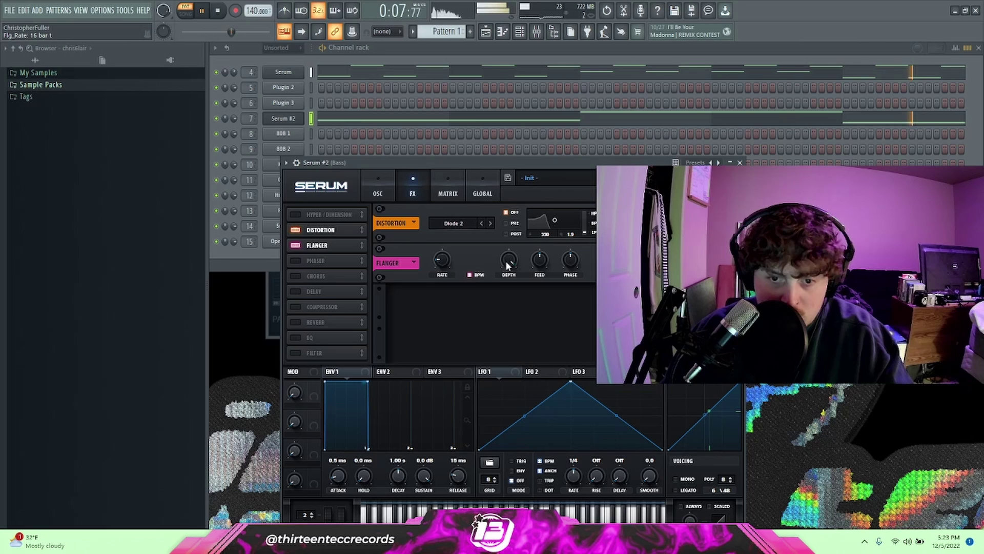
mouse_move(508, 277)
drag(514, 256, 513, 236)
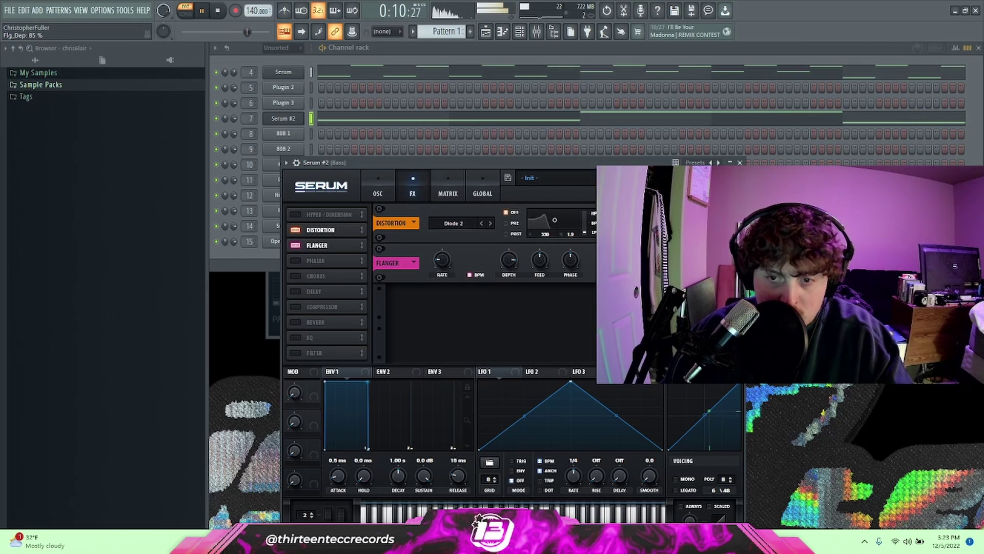
- Enable the EQ on the bass and cut its highs with a low-pass at about 882 Hz
click(295, 338)
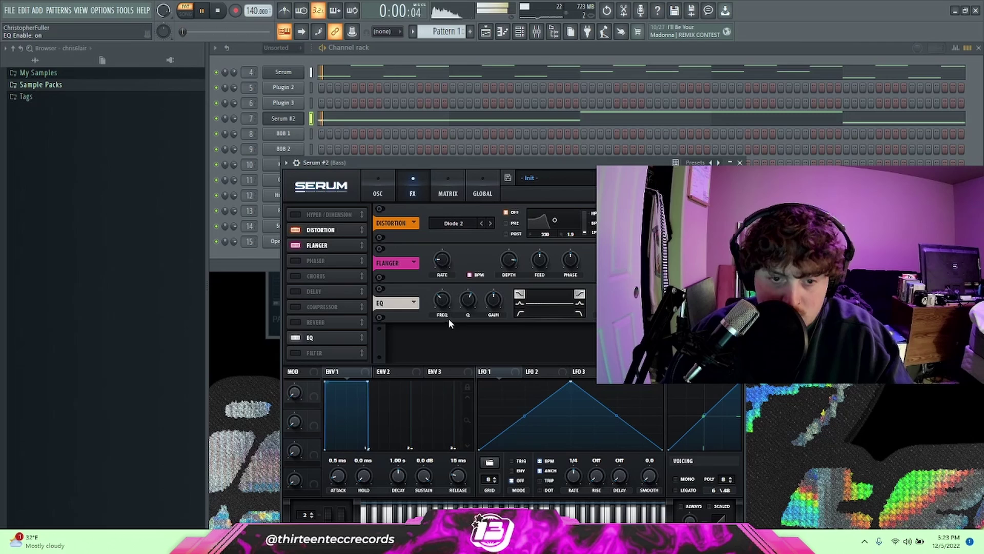
click(580, 312)
drag(606, 300, 606, 359)
drag(538, 305, 593, 322)
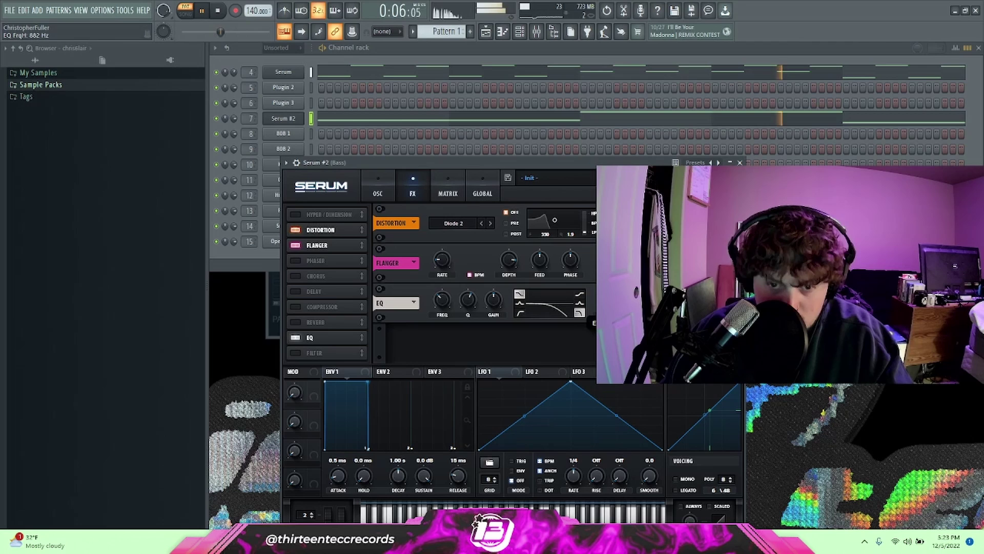
click(372, 195)
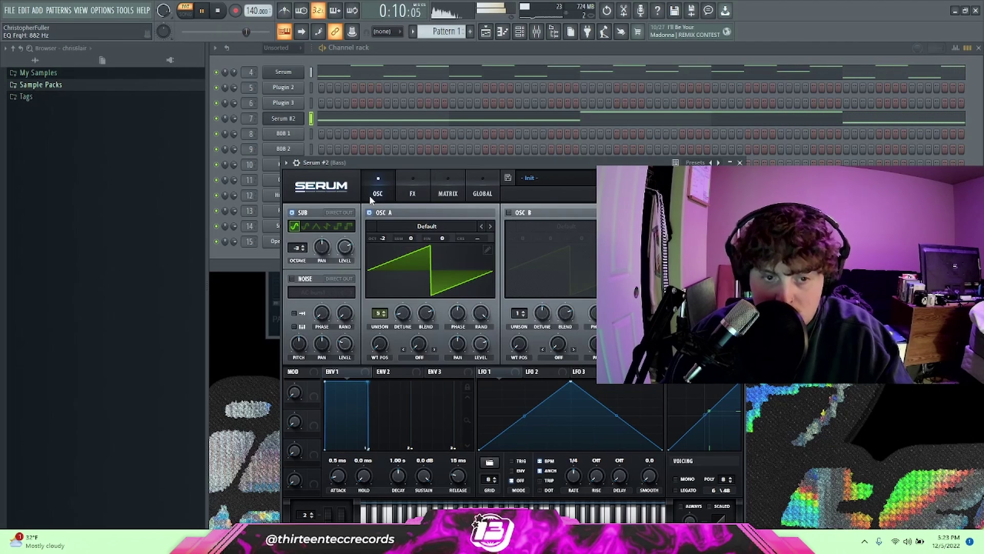
- Review the bass effects and oscillators, play the pattern and slightly lower the Serum #2 channel's volume
click(508, 178)
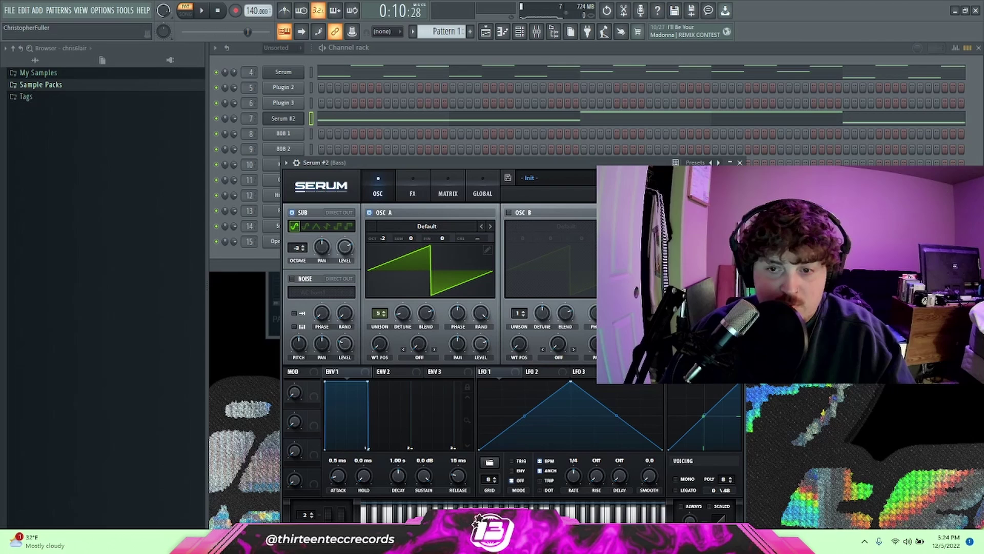
click(396, 196)
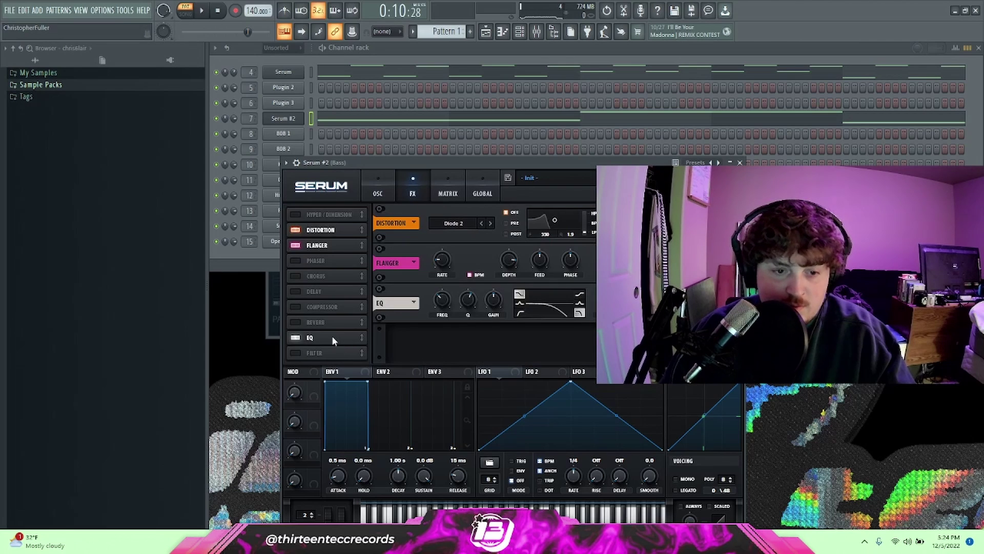
click(387, 179)
key(space)
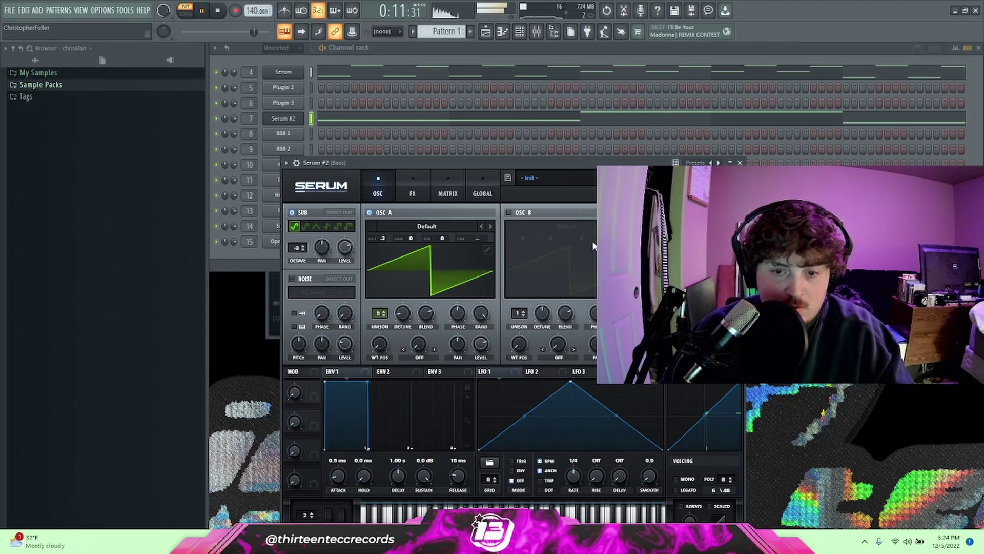
drag(234, 119, 234, 122)
click(505, 312)
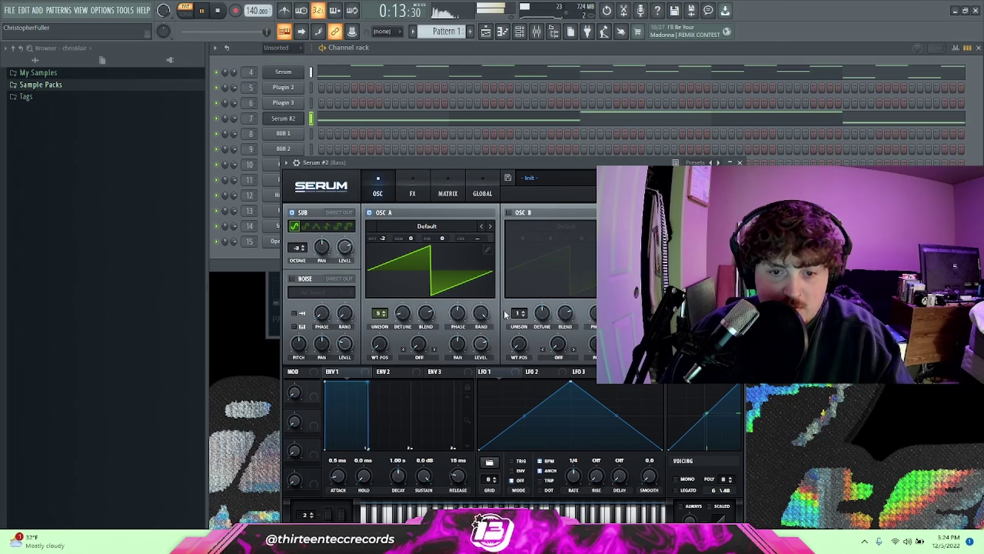
- Save the bass sound as a preset named Bass 1 in a personal folder of the User presets
click(507, 177)
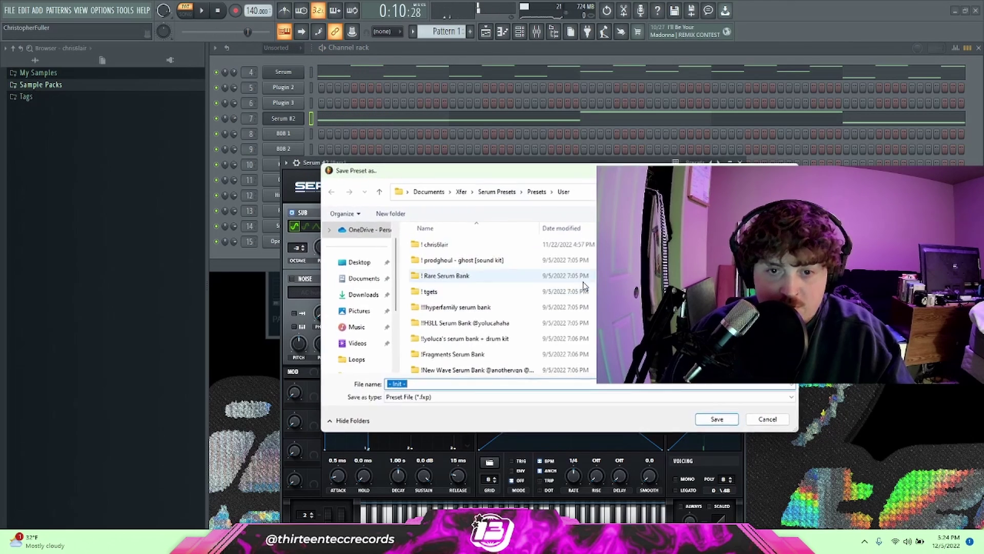
double_click(441, 245)
double_click(455, 248)
click(440, 278)
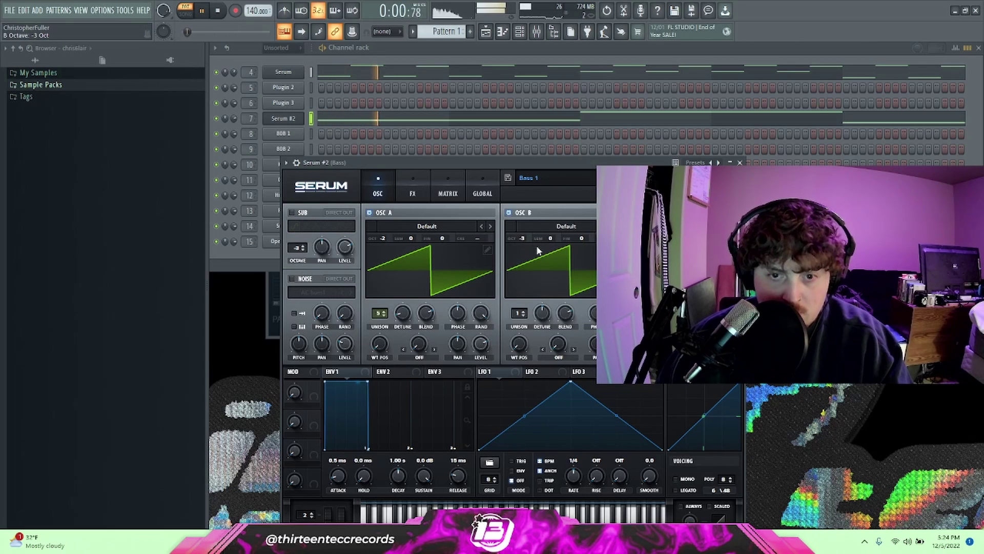
- Set Osc B to 5 unison voices, about 0.03 detune, the Acid wavetable and octave -2
drag(518, 313, 546, 346)
click(630, 226)
click(630, 226)
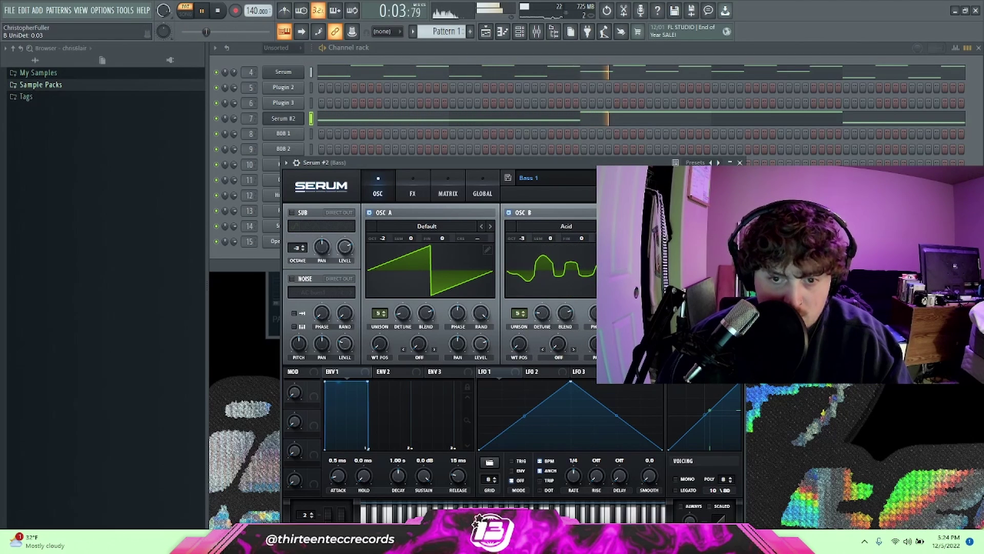
mouse_move(522, 238)
mouse_down()
mouse_move(524, 217)
mouse_move(525, 232)
mouse_up()
- Step through Osc B's wavetables, auditioning Basic Mg, and settle on Basic_McB
click(630, 226)
click(630, 226)
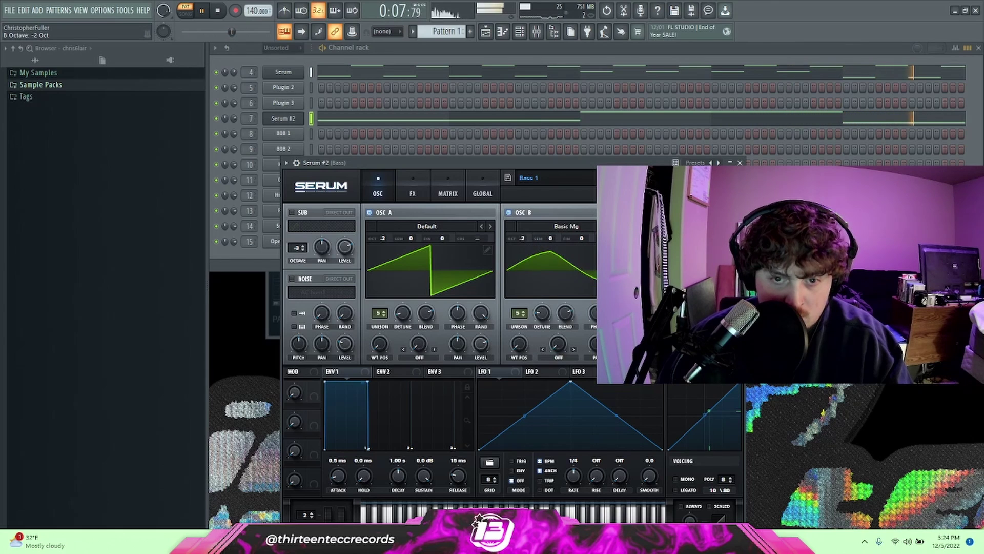
click(630, 226)
click(630, 227)
click(630, 227)
click(630, 226)
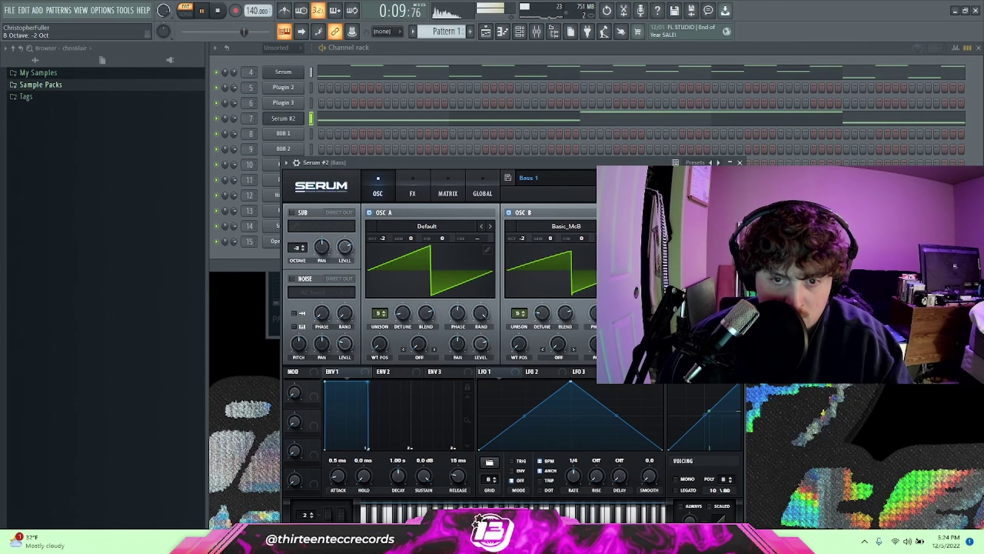
- Step through more Osc B wavetables, auditioning BS2 - Subby Saw, and settle on BS2 - Filthy
click(631, 226)
click(631, 226)
click(630, 226)
click(630, 227)
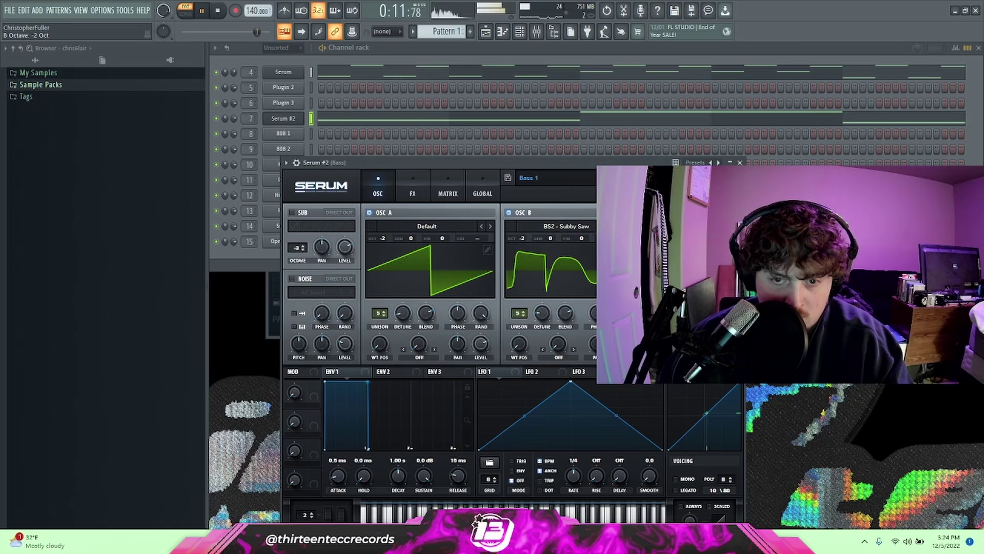
click(621, 226)
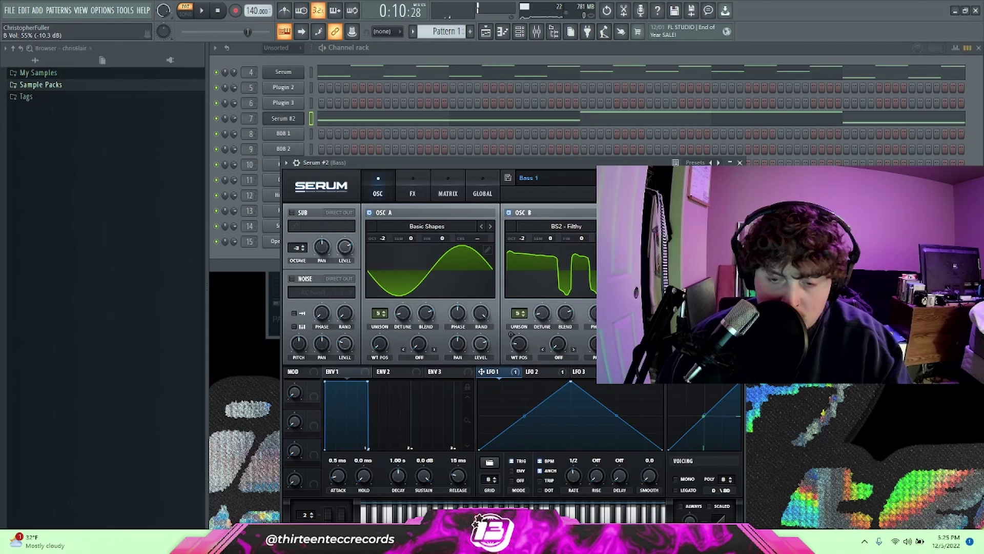
- Set Osc A's warp mode to FM (from B) and adjust LFO 1's rate while the pattern plays
click(420, 358)
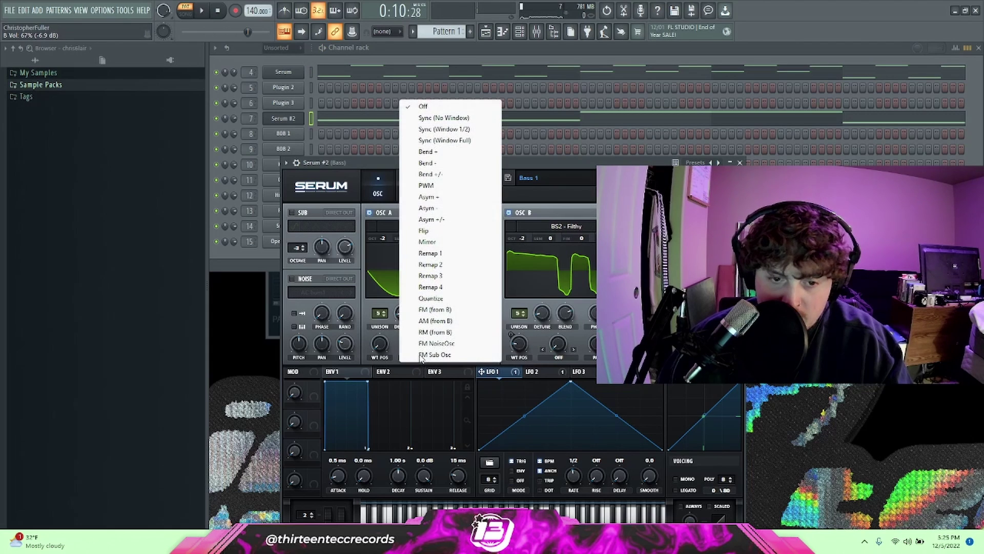
click(435, 310)
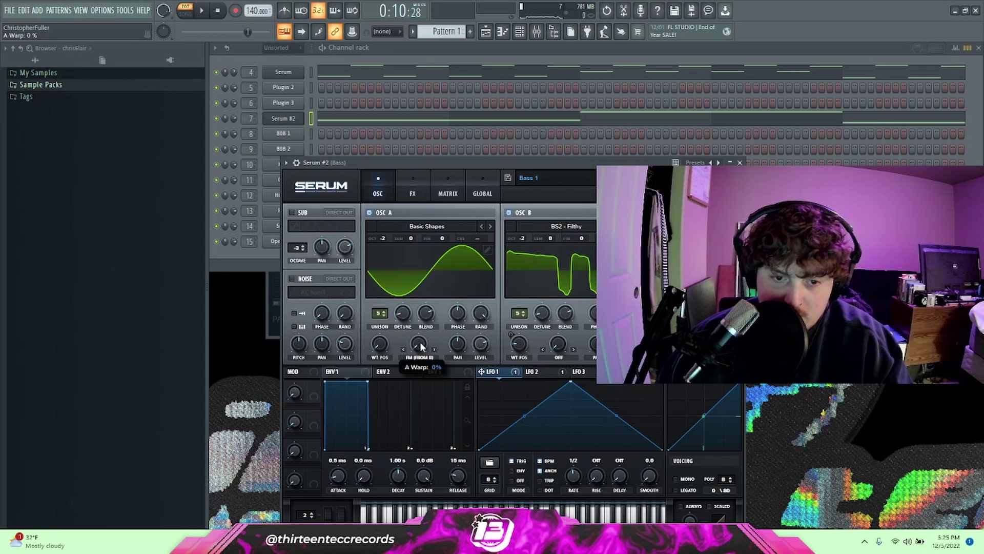
key(space)
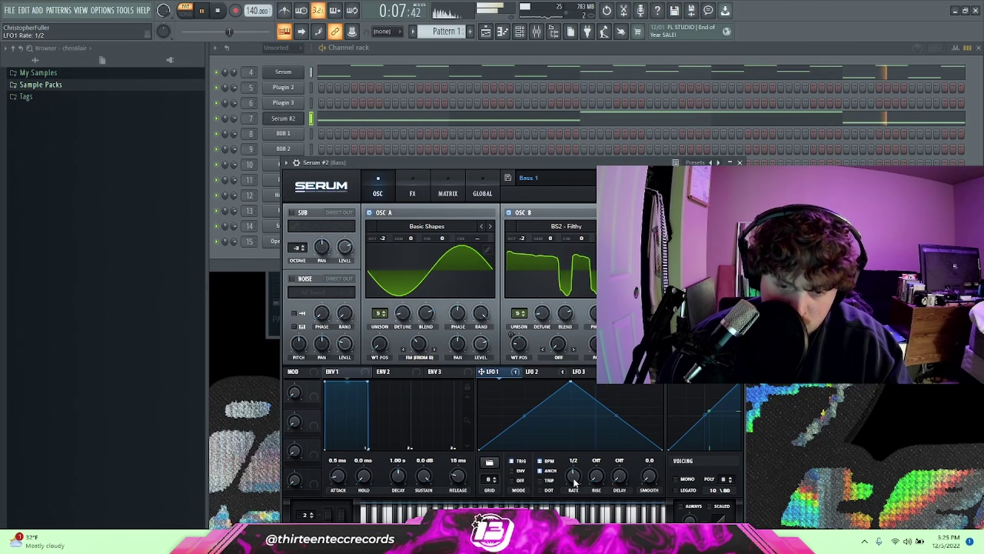
drag(573, 482, 576, 474)
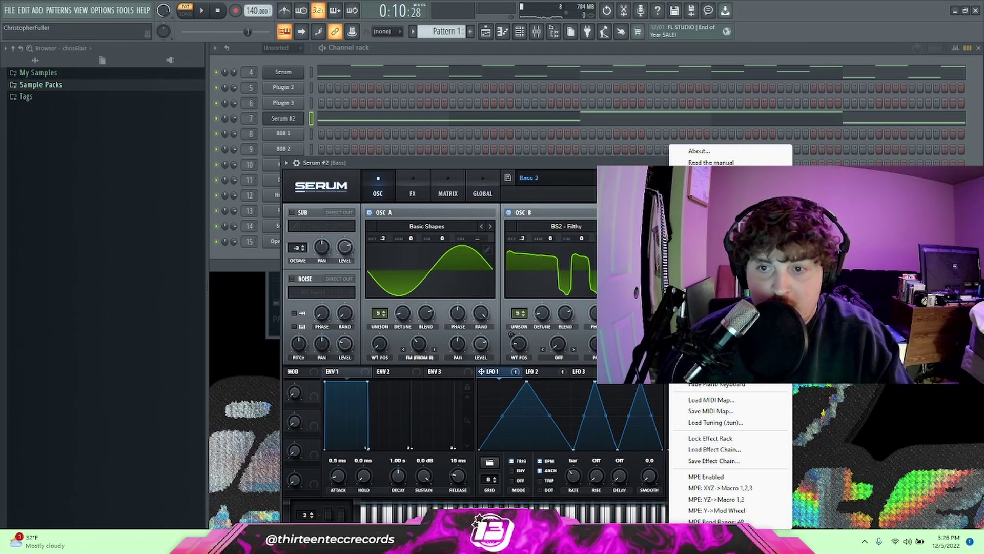
- Reset Serum #2 to the init preset and load the Analog_BD_Sin wavetable into Osc A
click(710, 257)
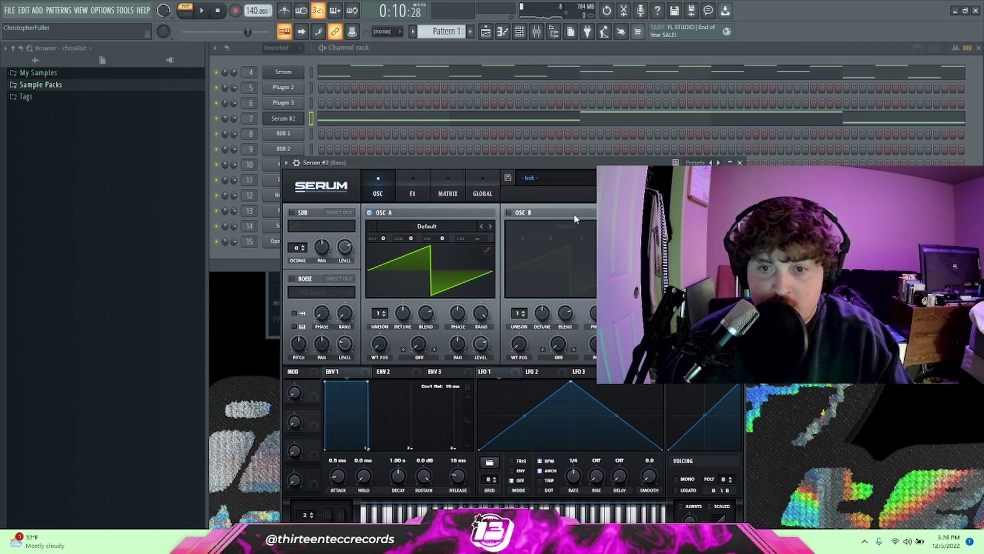
click(417, 226)
mouse_move(418, 240)
click(454, 258)
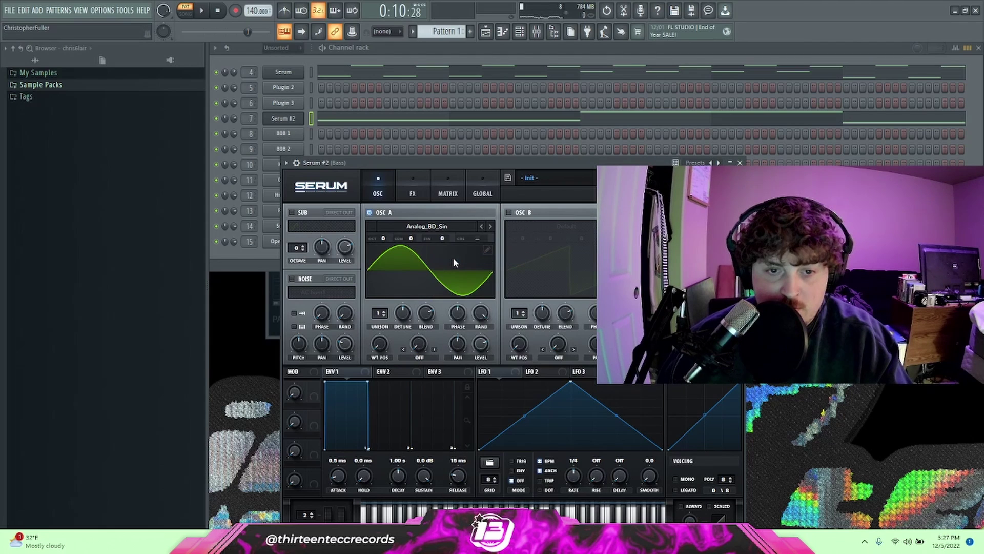
- Set Osc A to 5 unison voices and octave -2 while auditioning the pattern
key(space)
drag(378, 313, 403, 334)
drag(385, 238, 385, 234)
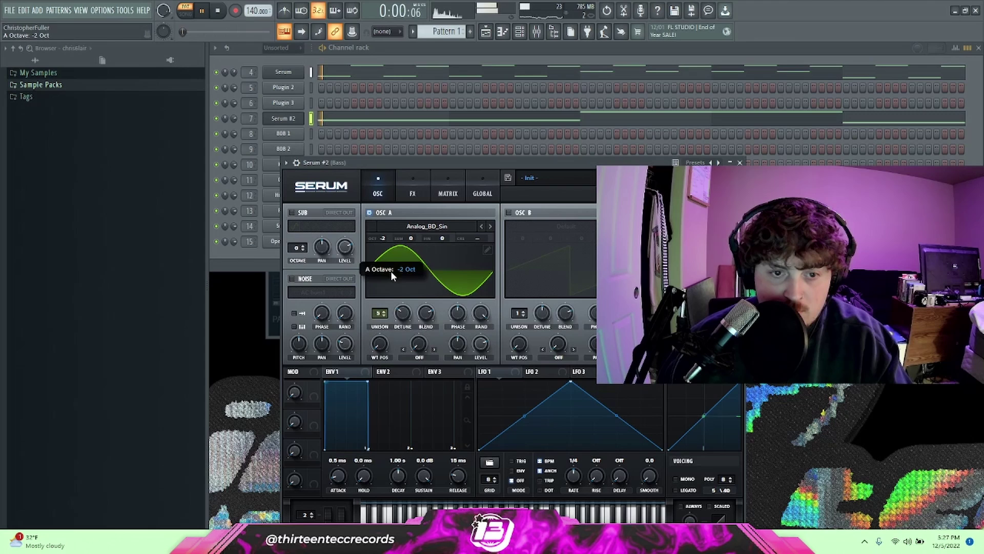
key(space)
- Enable Osc B and load the spectral wavetable Reesey Mess 1 [SL] into it
click(509, 213)
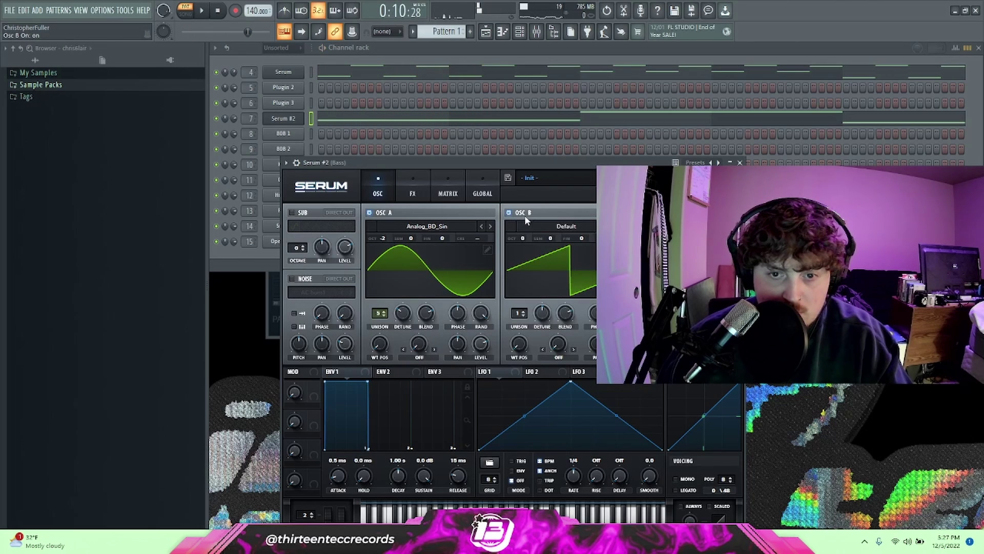
click(542, 226)
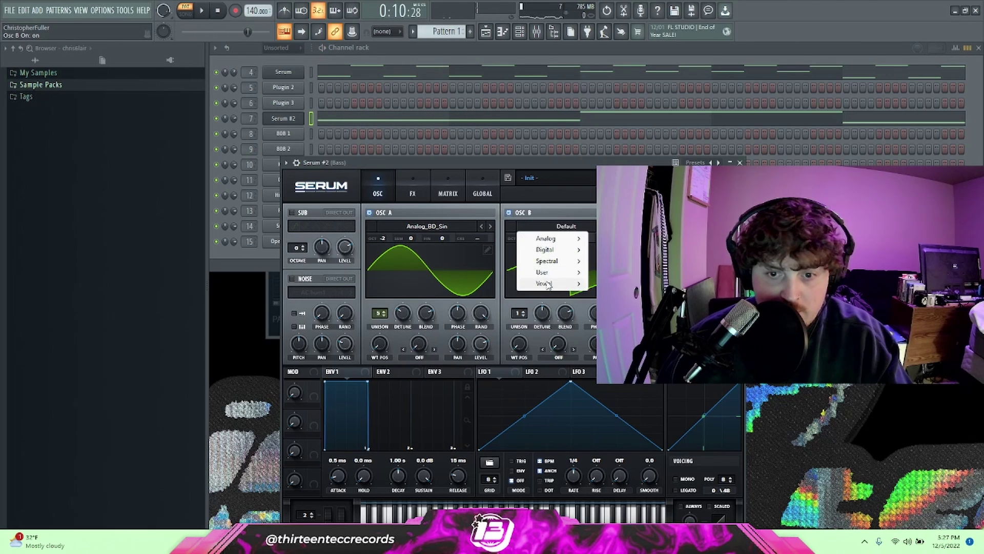
mouse_move(550, 265)
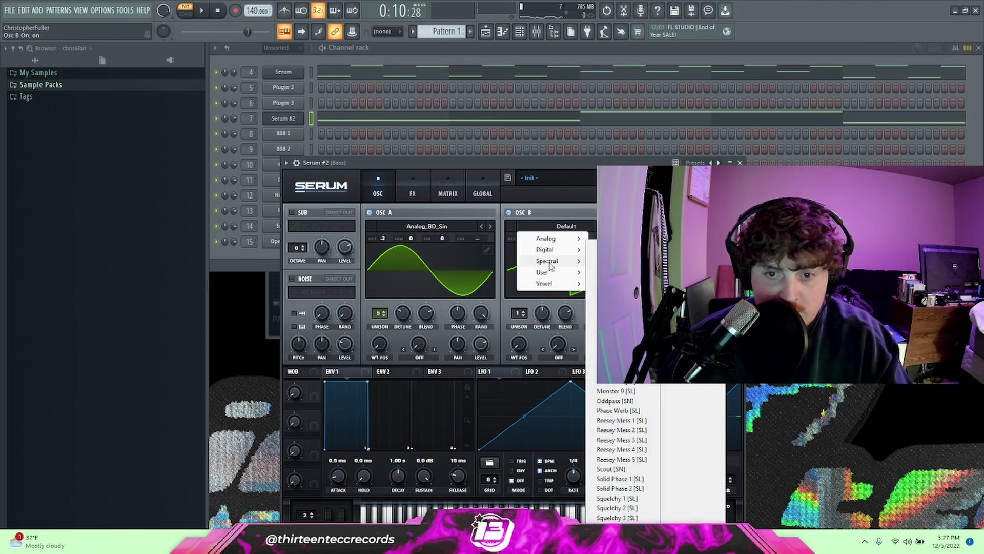
click(621, 420)
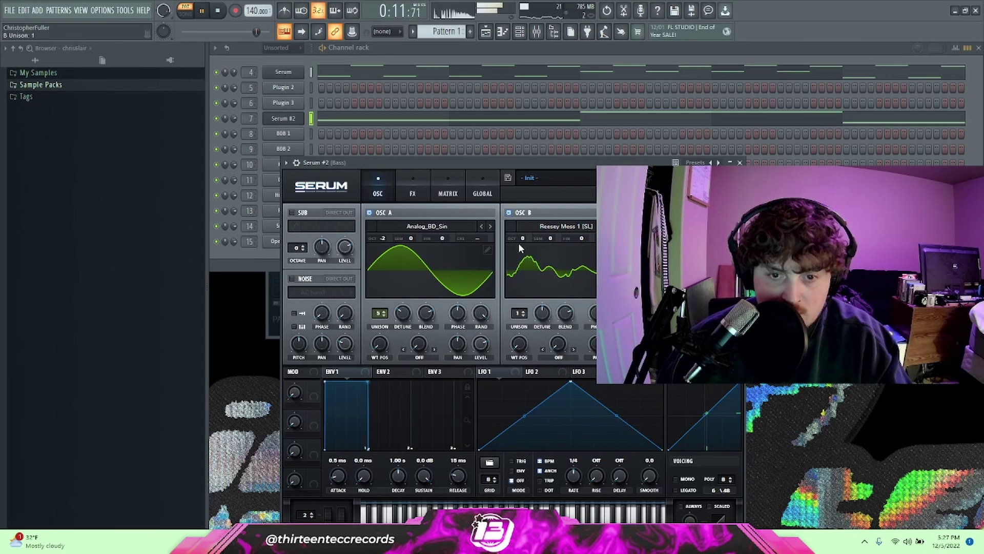
- Set Osc B to octave -2 with 9 unison voices and a detune of about 0.06
drag(522, 239, 520, 258)
drag(519, 315, 539, 318)
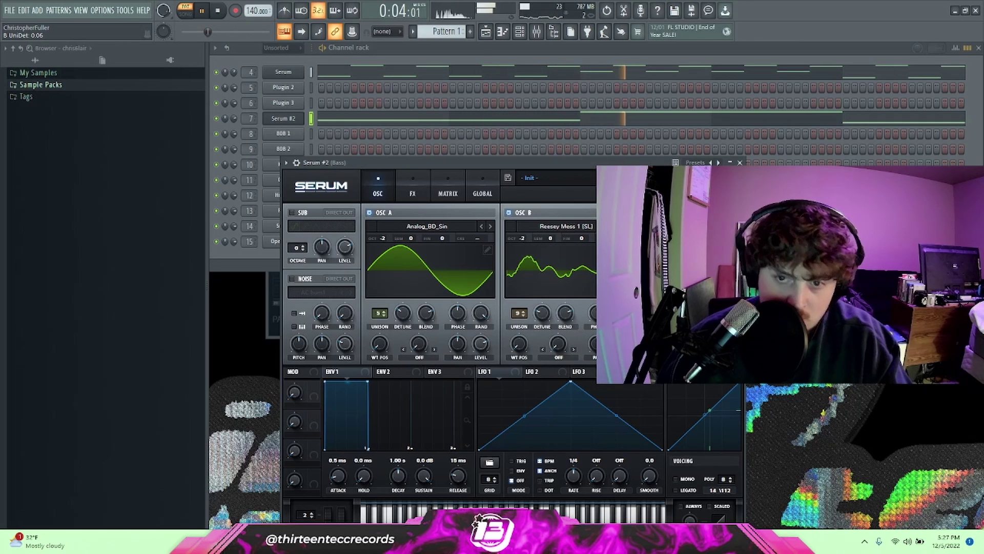
drag(521, 238, 525, 256)
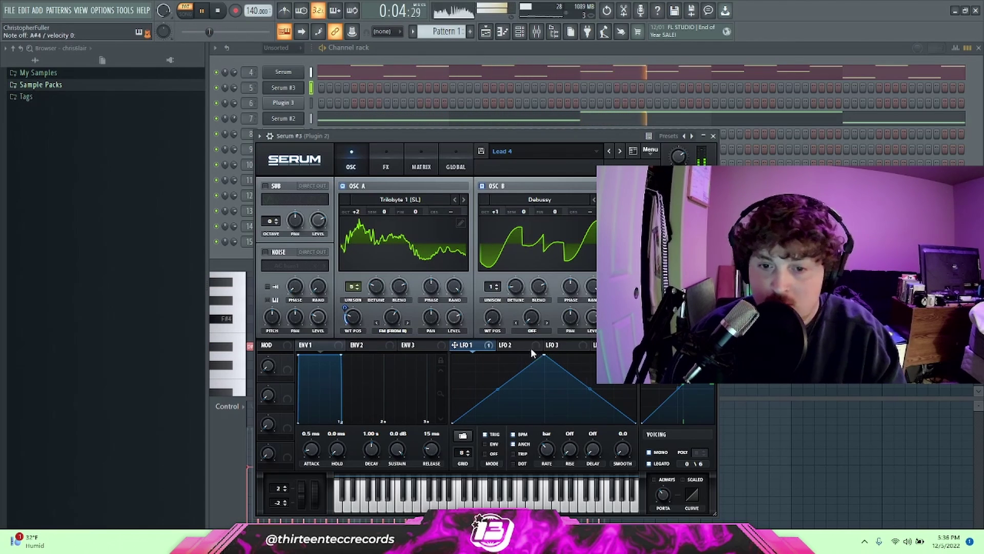
- Show LFO 2 of Serum #3 and save the lead sound as a preset named Lead 5
click(513, 344)
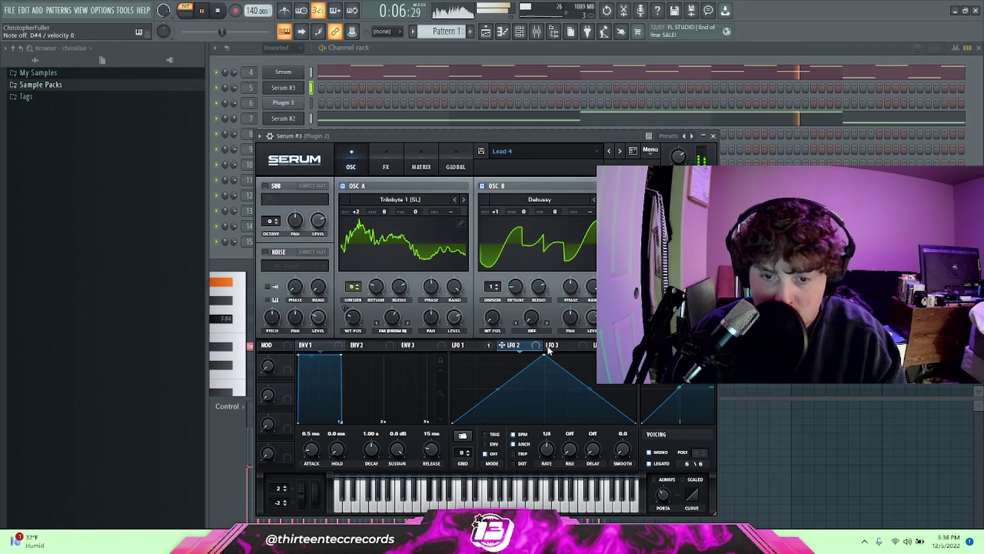
click(482, 151)
key(BackSpace)
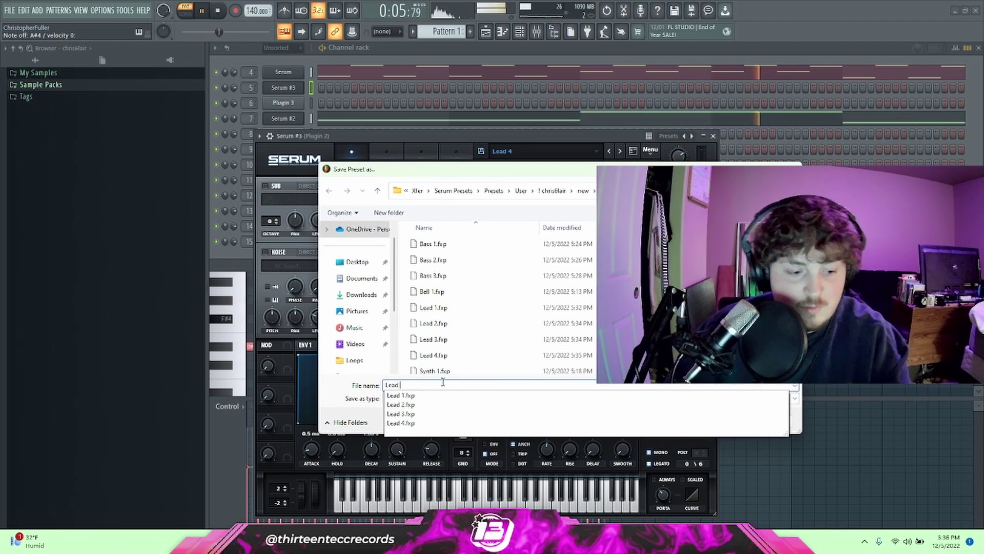
text(5)
key(Return)
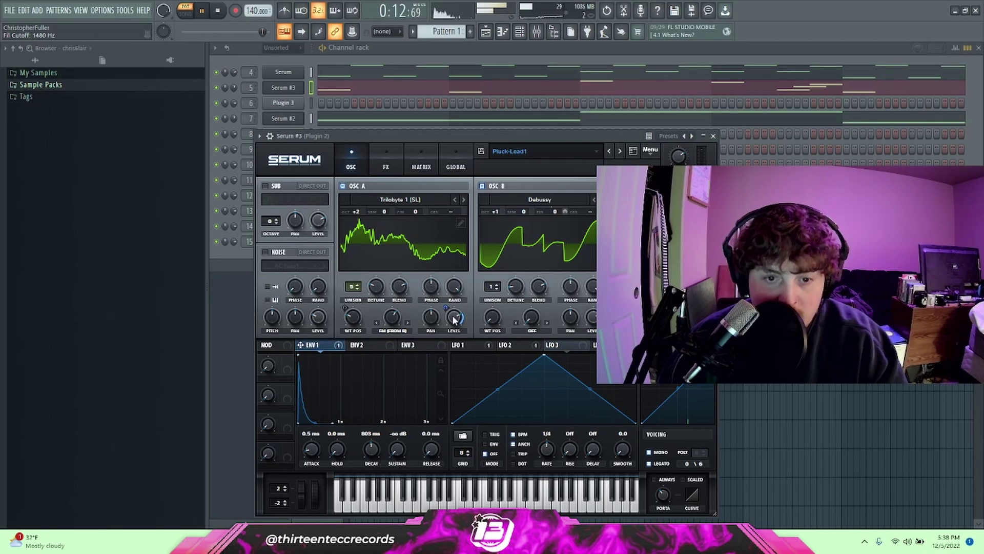
- Lower the Osc A level, set its Env 1 modulation amount to about 43, and lower the Osc B level
drag(454, 320, 445, 376)
drag(450, 321, 457, 394)
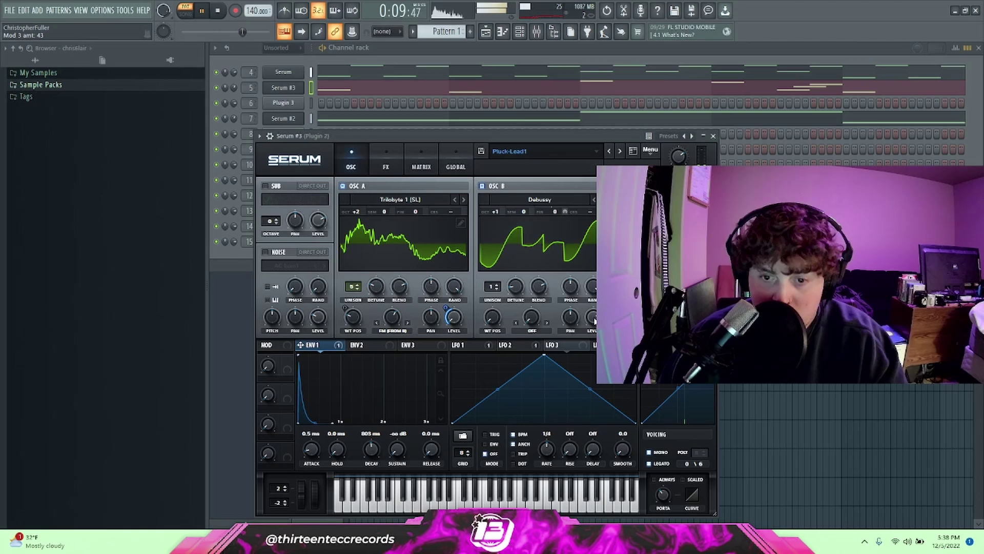
drag(595, 320, 595, 319)
drag(596, 319, 605, 441)
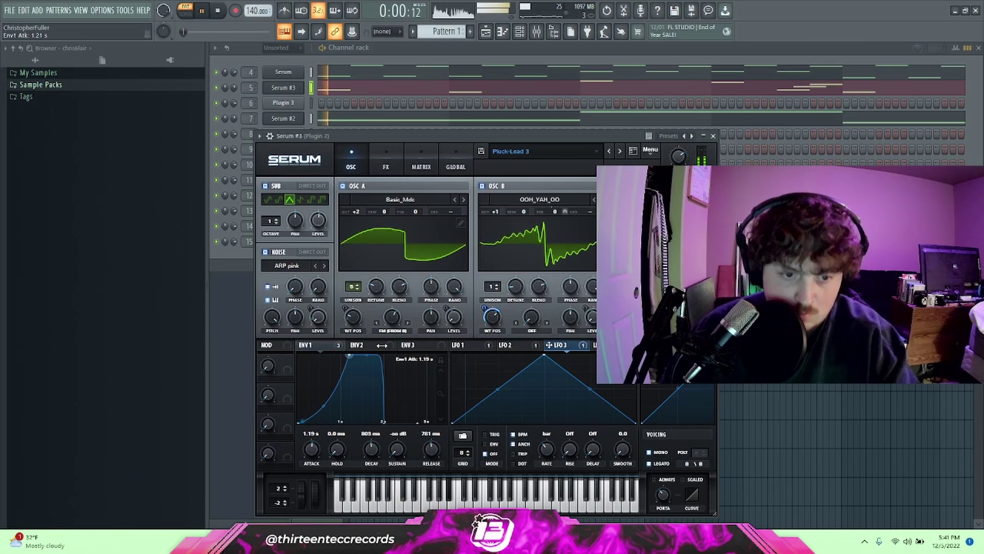
- Shape Env 1 with a 1.06 s attack and a steeper decay curve, and save the preset as SynthLead1
drag(348, 355, 370, 417)
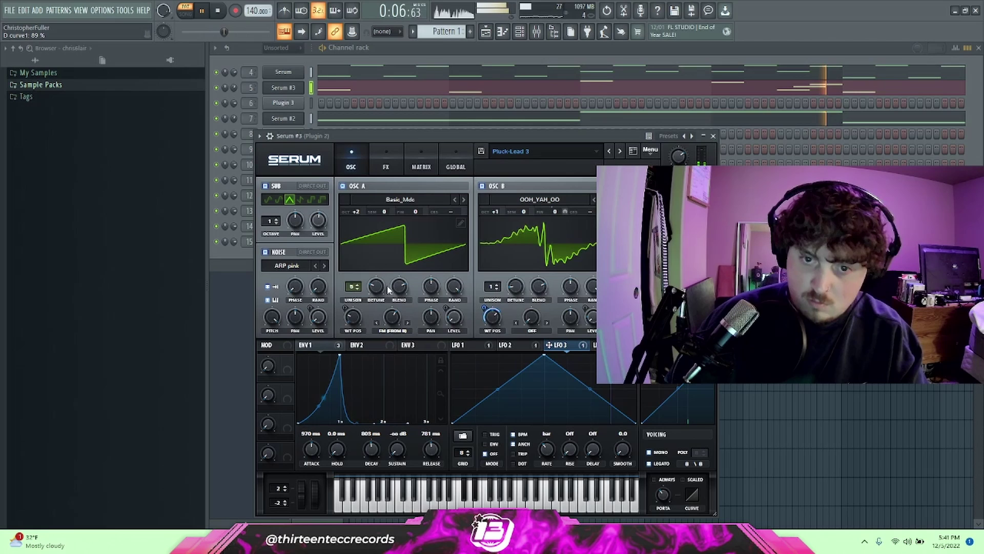
drag(341, 355, 344, 355)
click(482, 151)
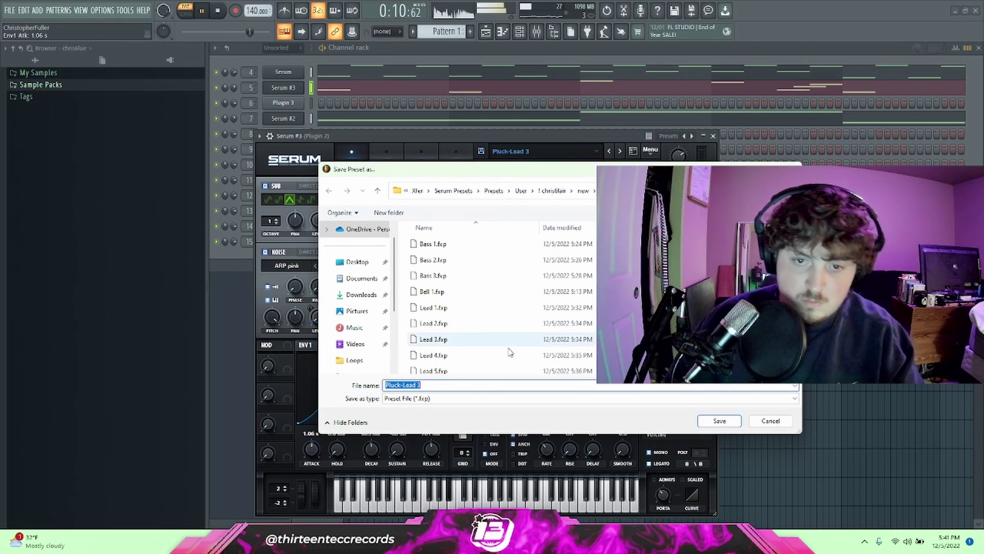
text(Synth Pad)
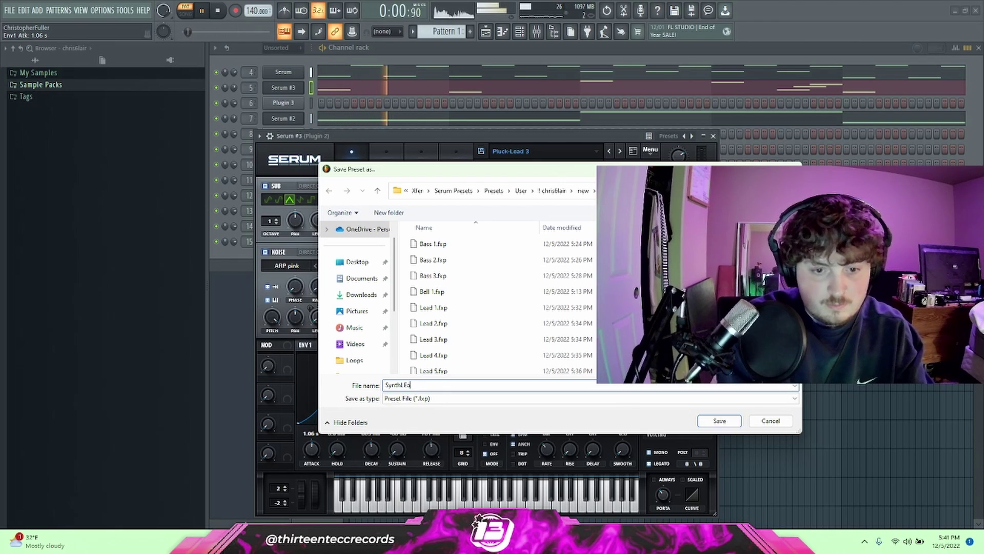
key(Return)
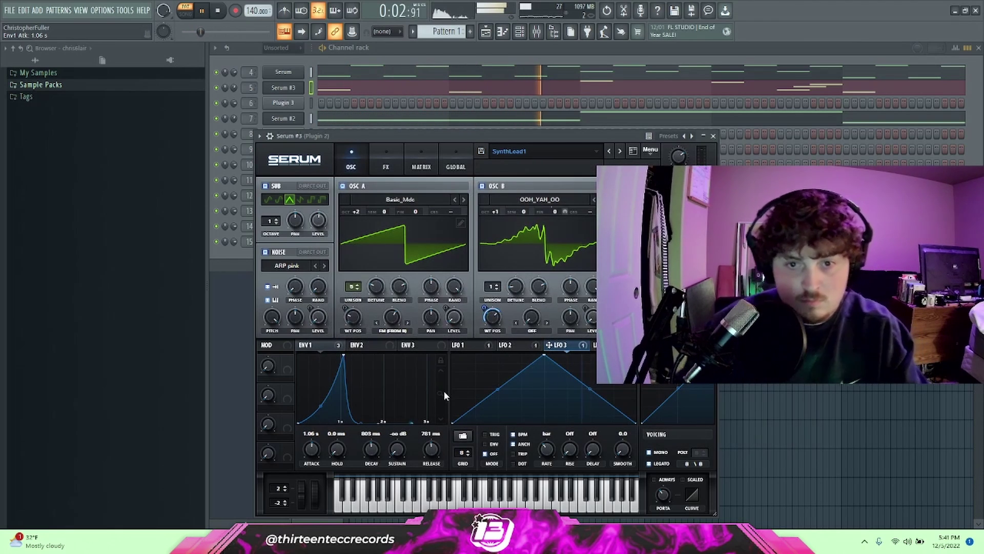
- Open the mixer and load Looperator into effect slot 4 of the Plugin 2 track
click(456, 46)
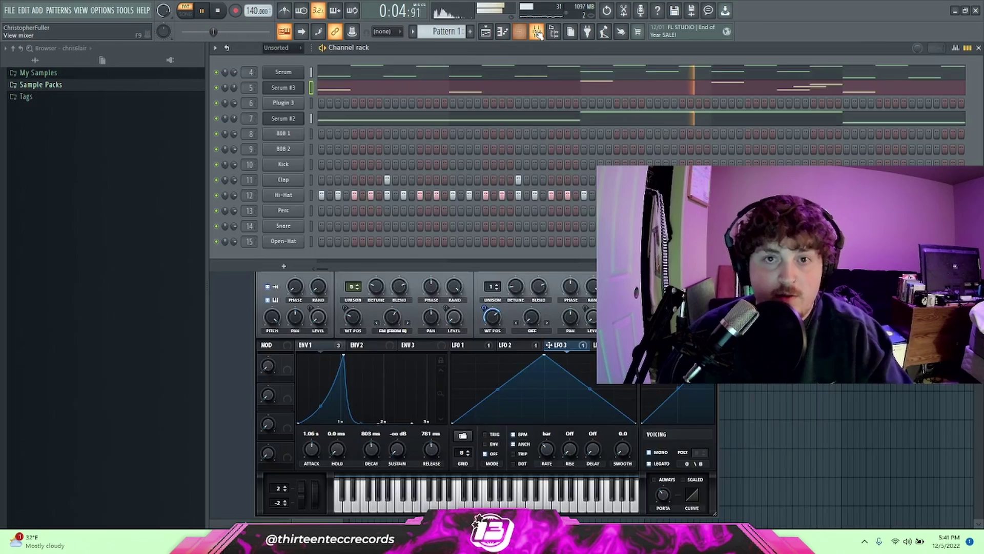
key(F9)
click(891, 129)
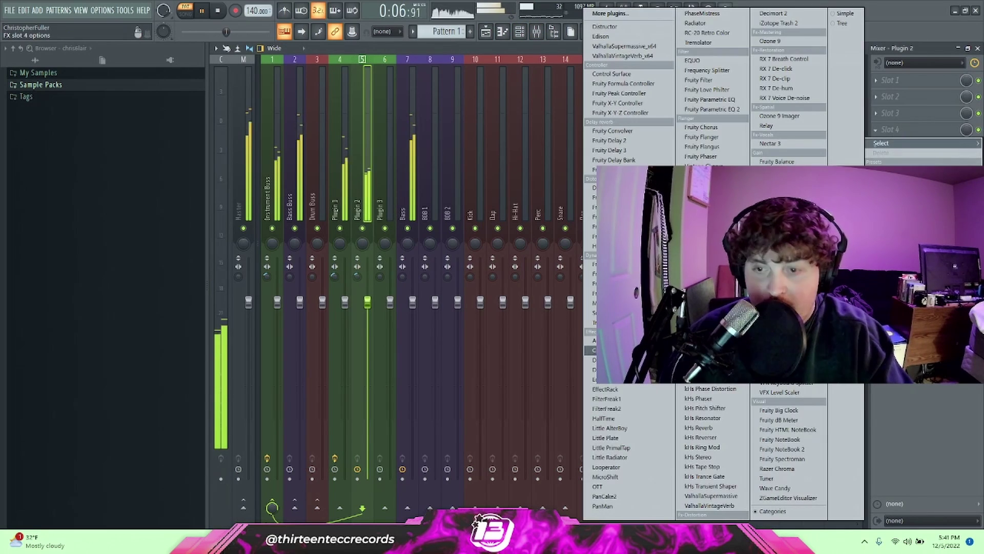
click(607, 468)
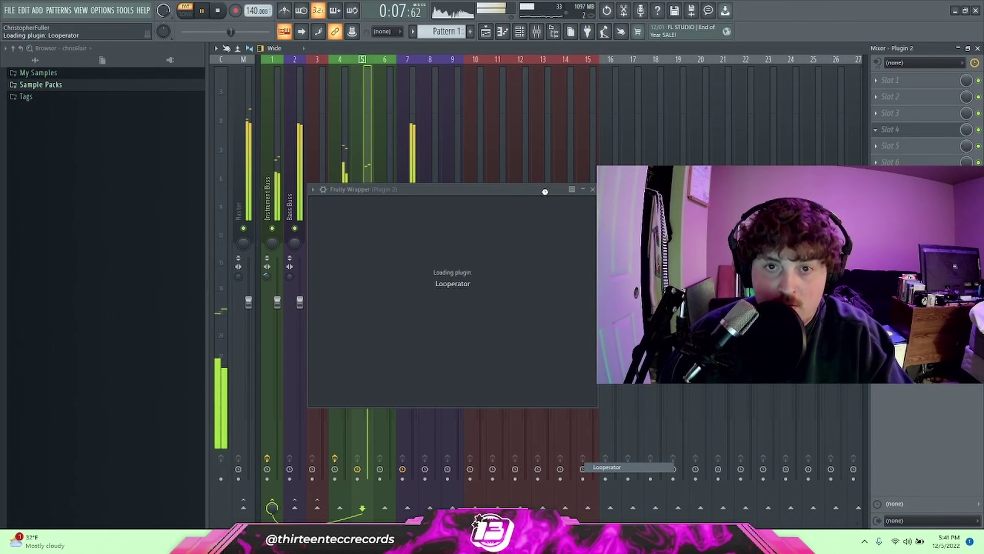
- Load Looperator's Reverse Delay 2 preset from the Reverse folder and close the plugin window
click(510, 249)
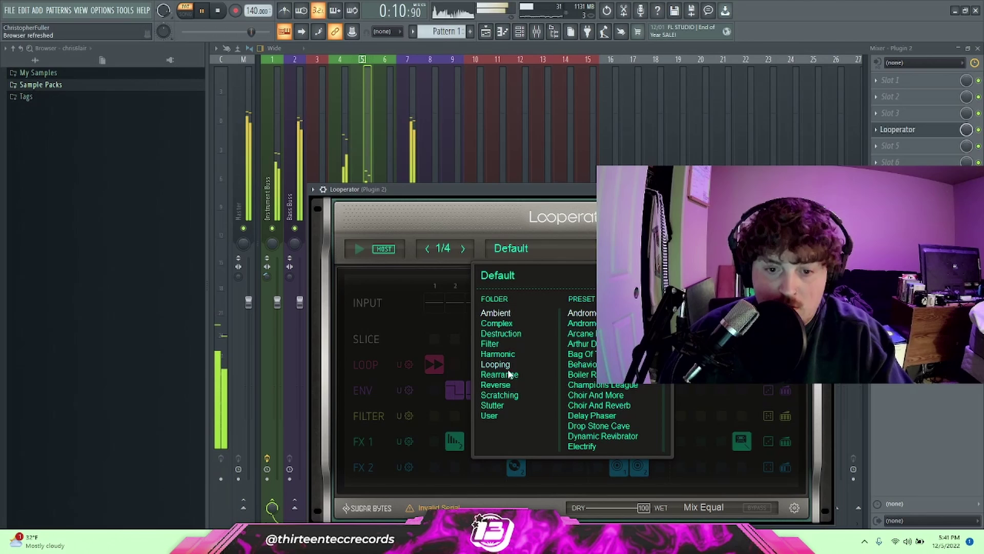
click(495, 384)
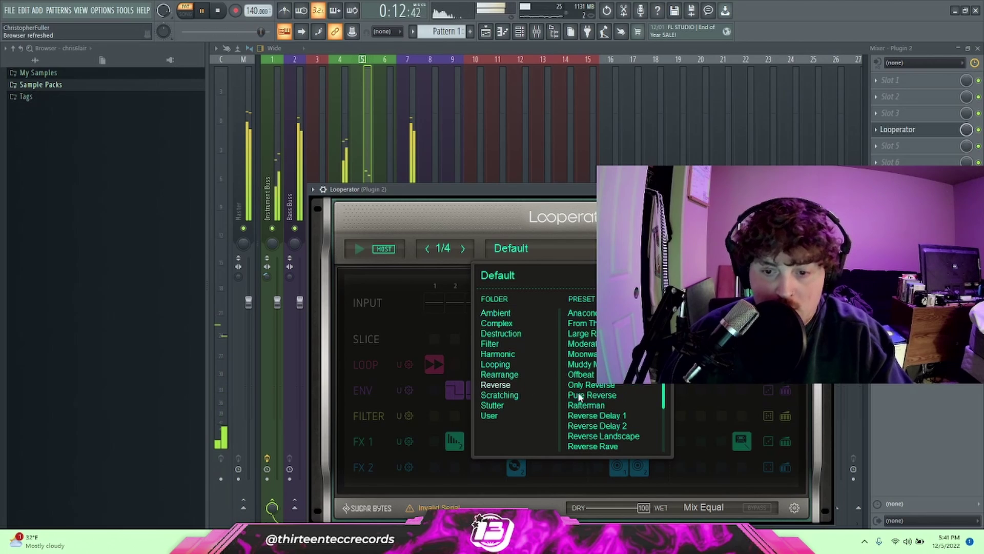
click(603, 425)
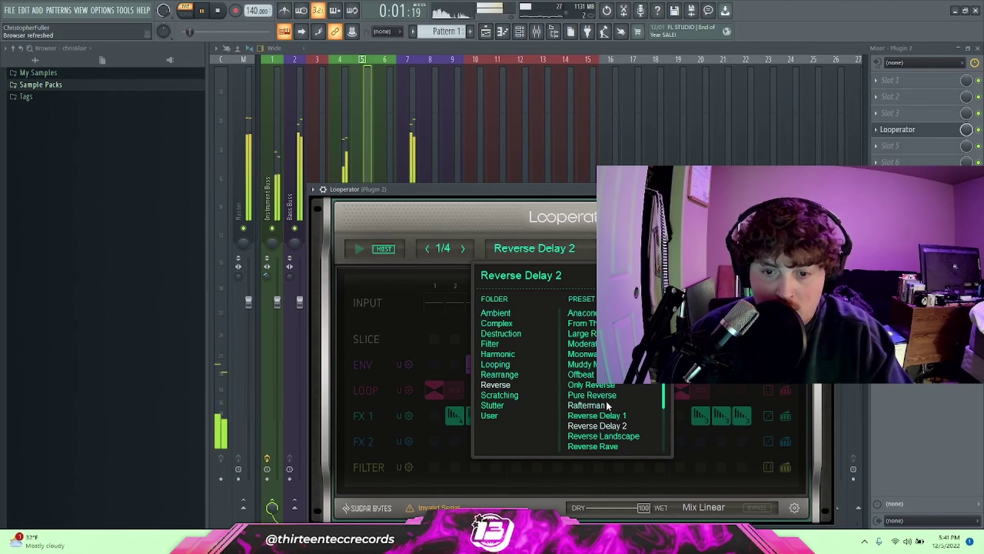
click(828, 190)
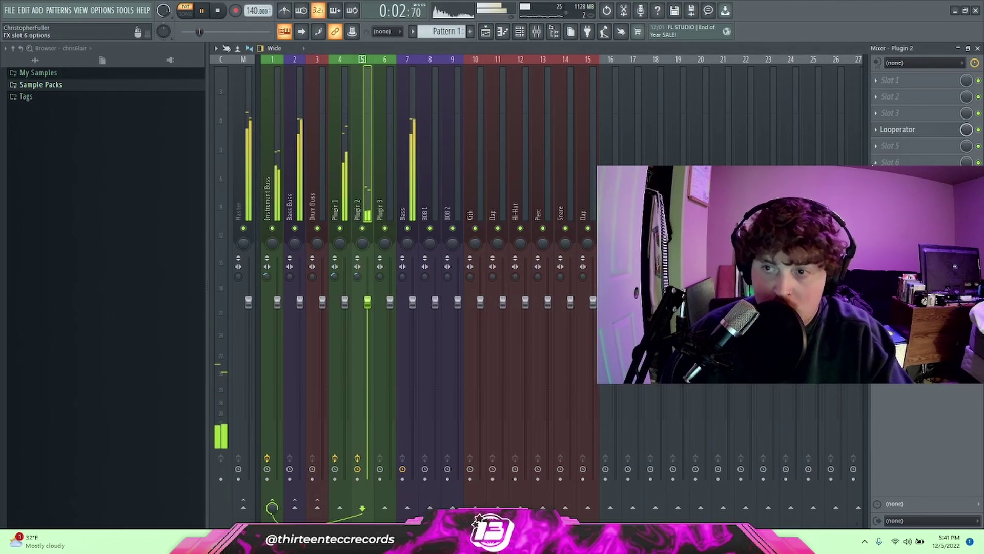
- Add ValhallaVintageVerb in slot 6 of the Plugin 2 track with 3.10 s decay, 2.73 ms predelay and 24.8% mix
click(898, 134)
click(899, 133)
click(898, 134)
click(876, 163)
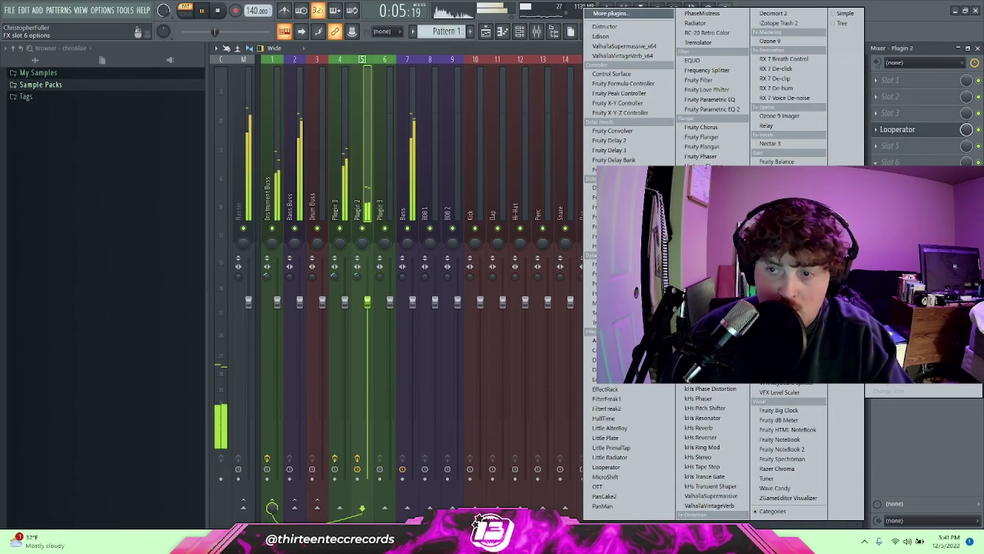
click(710, 506)
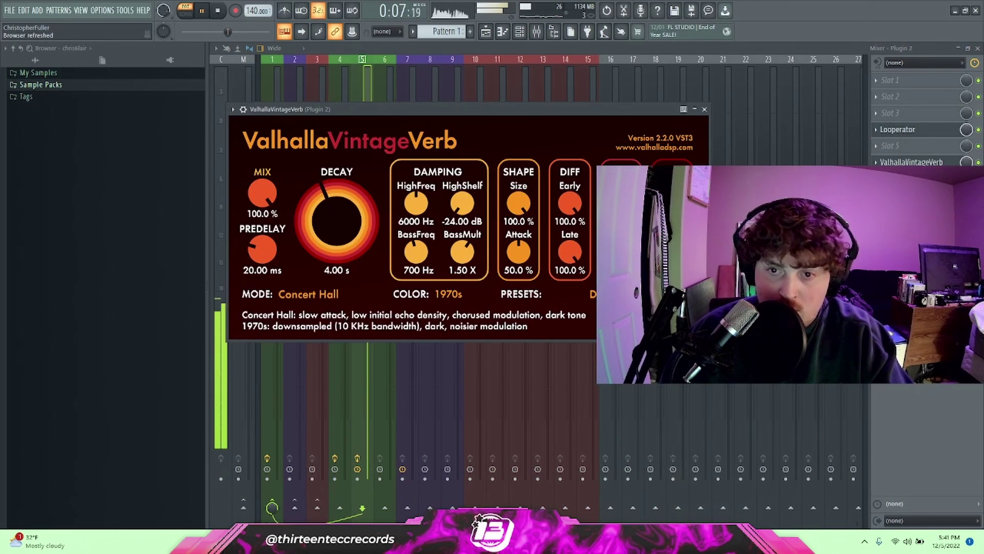
drag(327, 199, 322, 201)
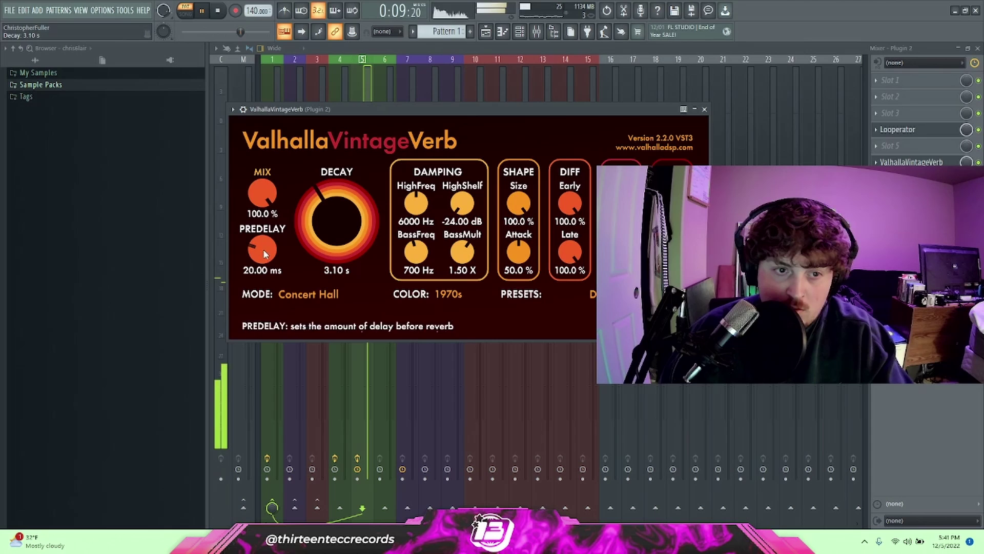
scroll(263, 251, down, 5)
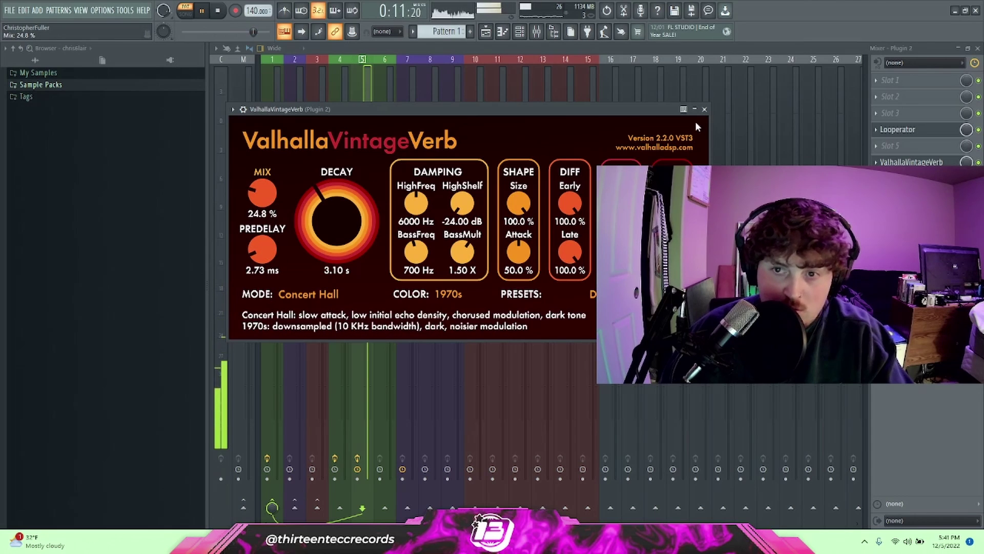
- Close the reverb window and load the ML Addifunk vowel wavetable into oscillator A of Serum #4
click(704, 108)
click(902, 112)
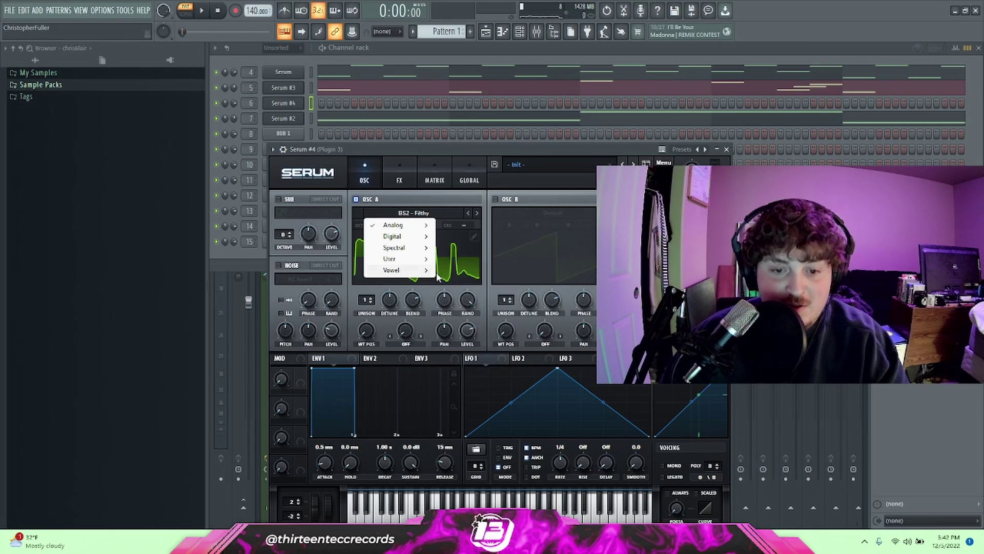
mouse_move(401, 273)
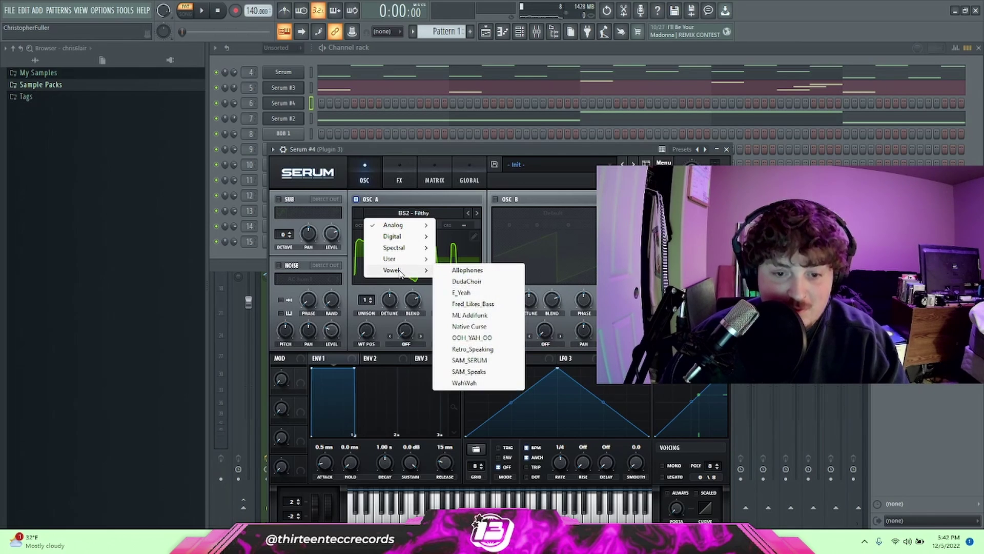
click(468, 316)
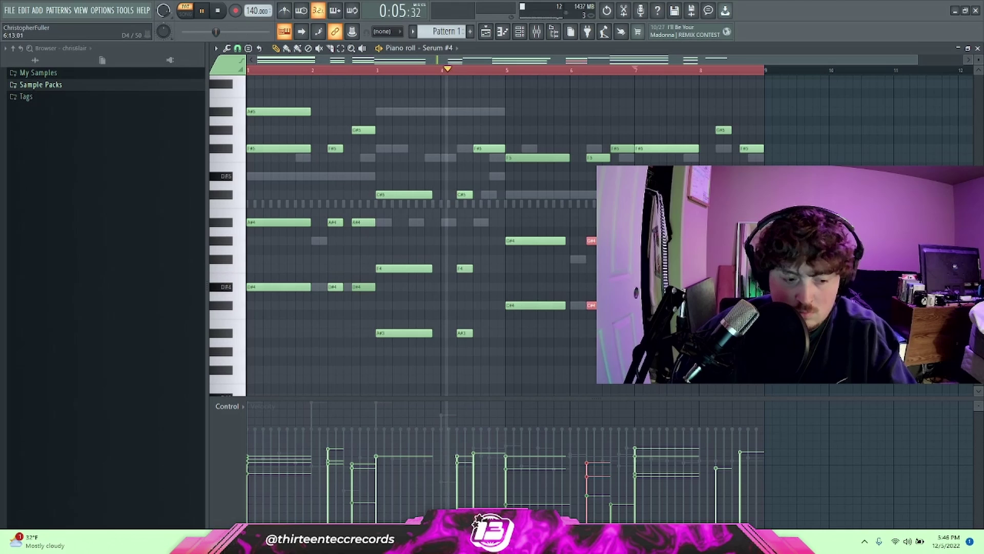
- Paste the chord notes into Serum #4's piano roll and arrange them across the eight-bar pattern
key(ctrl+v)
drag(271, 304, 618, 286)
ctrl+click(403, 88)
click(347, 71)
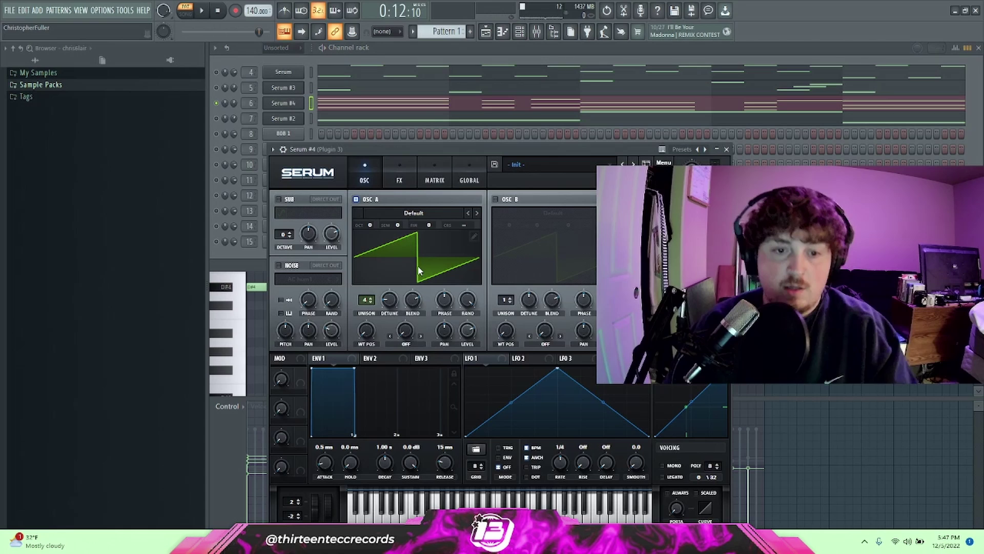
- Shape Env 1 with a 1.60 s attack and set oscillator A to 5 unison voices with a blend of 62
key(space)
drag(312, 368, 387, 366)
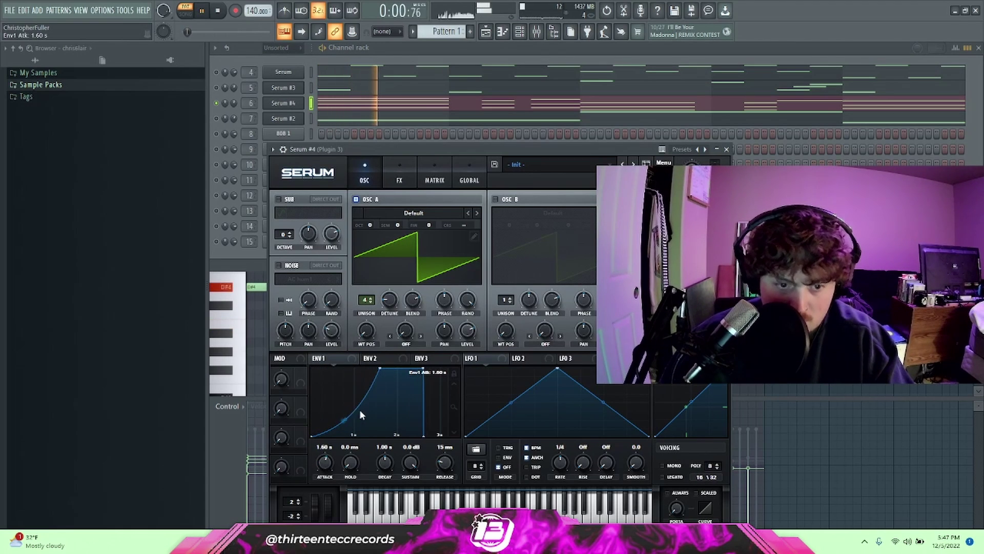
drag(352, 412, 352, 438)
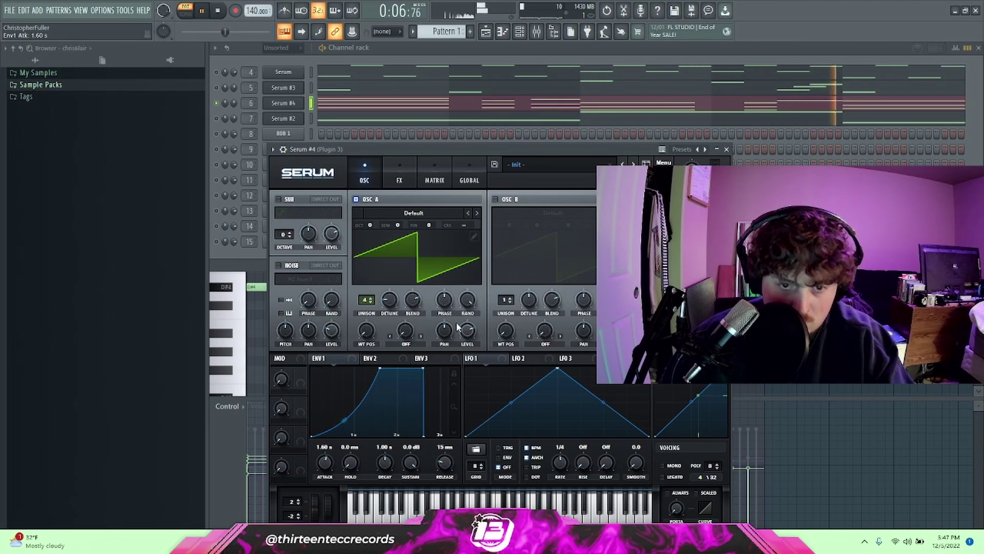
drag(385, 302, 411, 279)
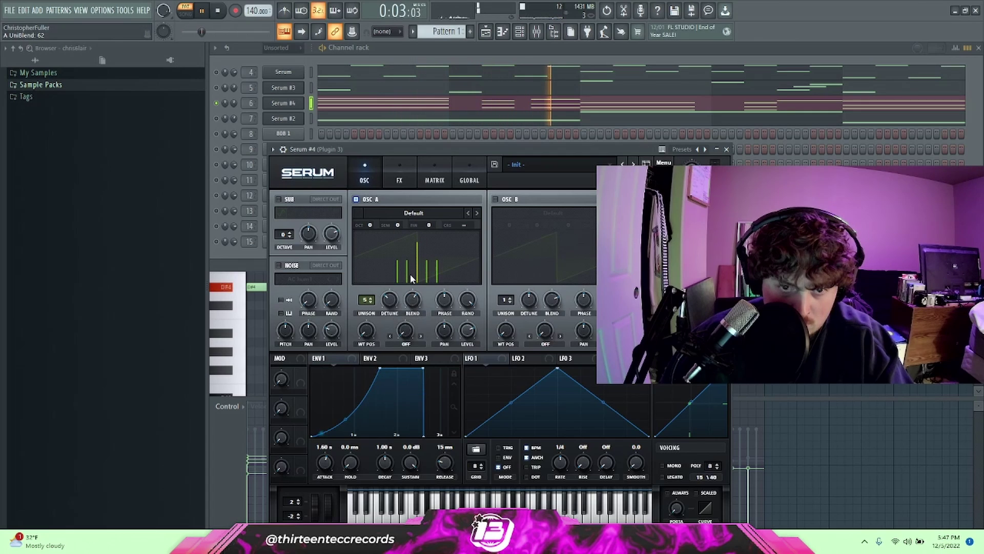
double_click(347, 418)
- Enable oscillator B with the Analog_BD_Sin wavetable, 6 unison voices and an octave of -1
click(496, 199)
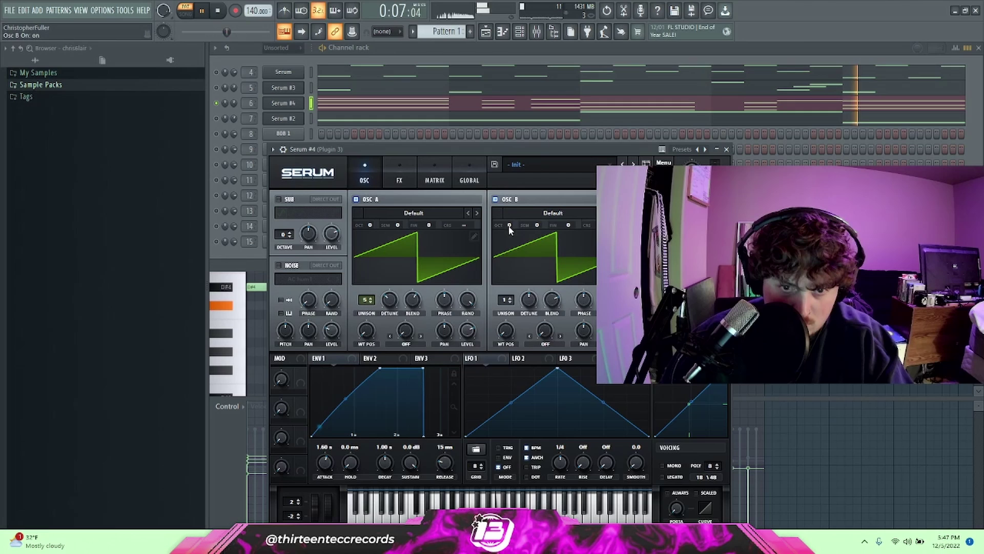
drag(509, 225, 517, 222)
click(616, 212)
click(616, 212)
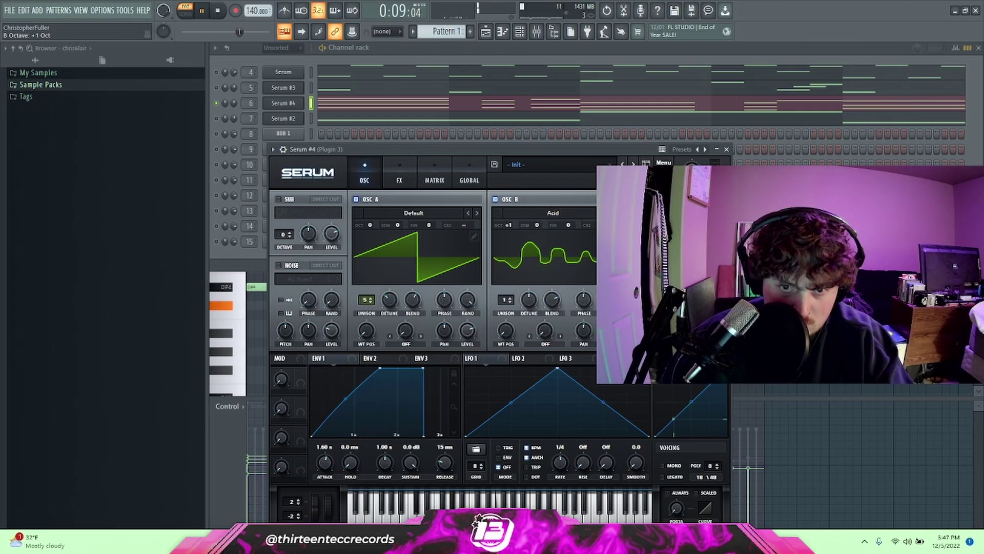
click(616, 212)
drag(505, 300, 534, 332)
drag(509, 225, 510, 251)
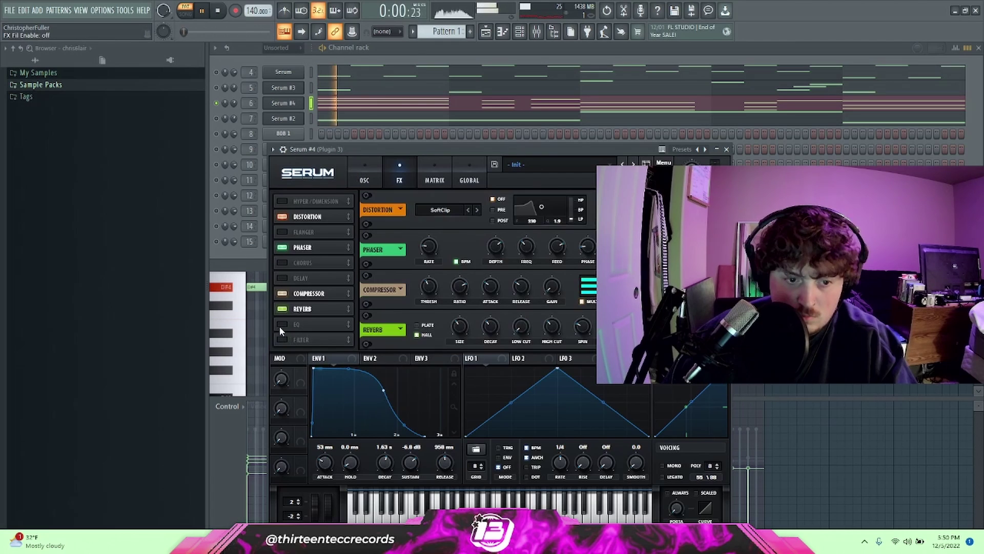
- Enable Serum's EQ effect with a high cut on the upper band and a low cut at 155 Hz
click(281, 324)
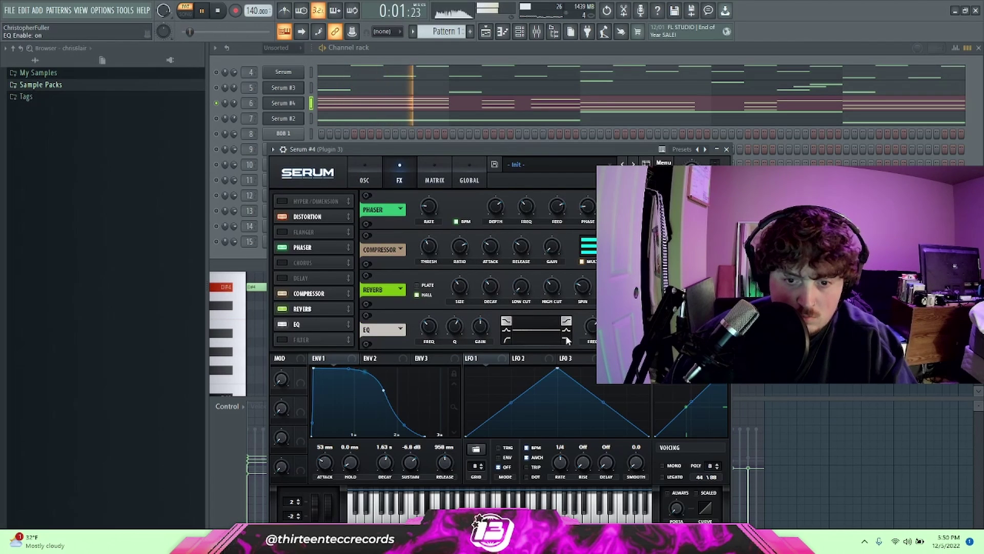
drag(592, 331, 593, 338)
click(619, 329)
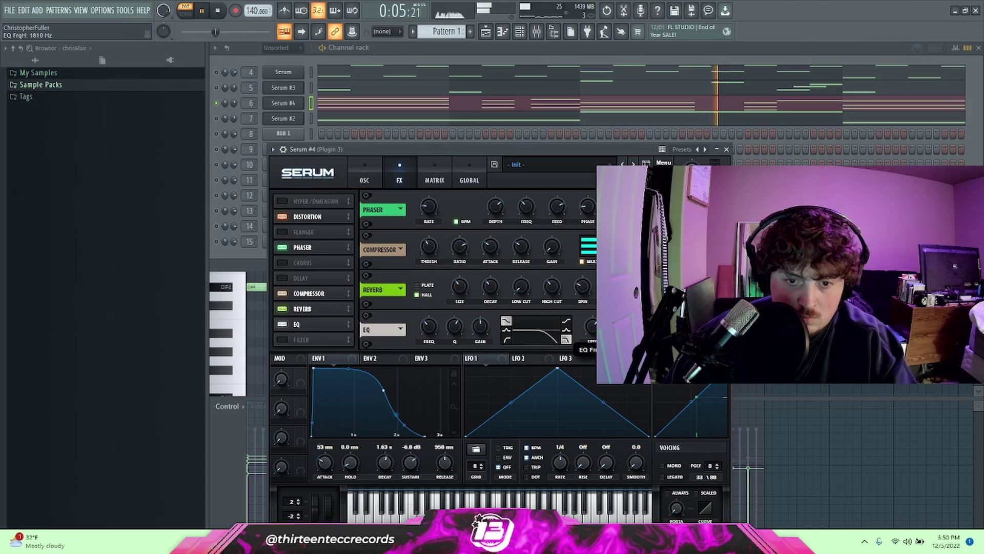
drag(593, 327, 593, 322)
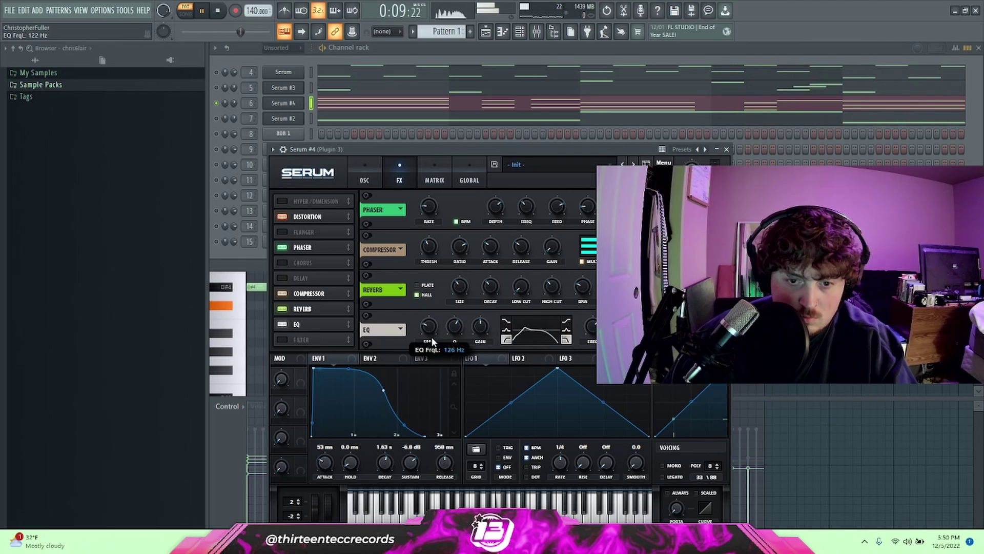
drag(432, 337, 431, 322)
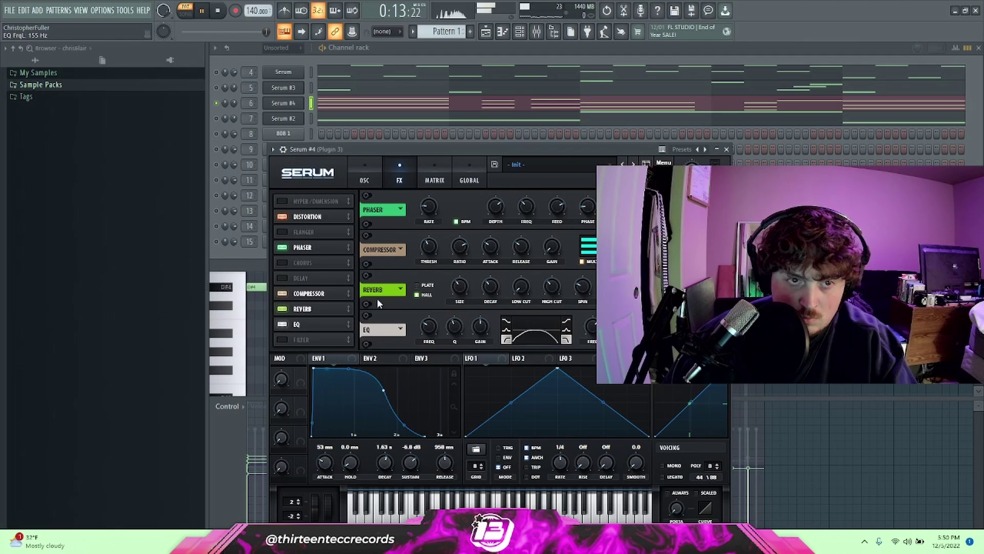
- Set Serum #4's channel volume to 52% and load Fruity Parametric EQ 2 with the 40Hz + 18kHz cut preset in slot 4 of the Plugin 3 track
click(227, 108)
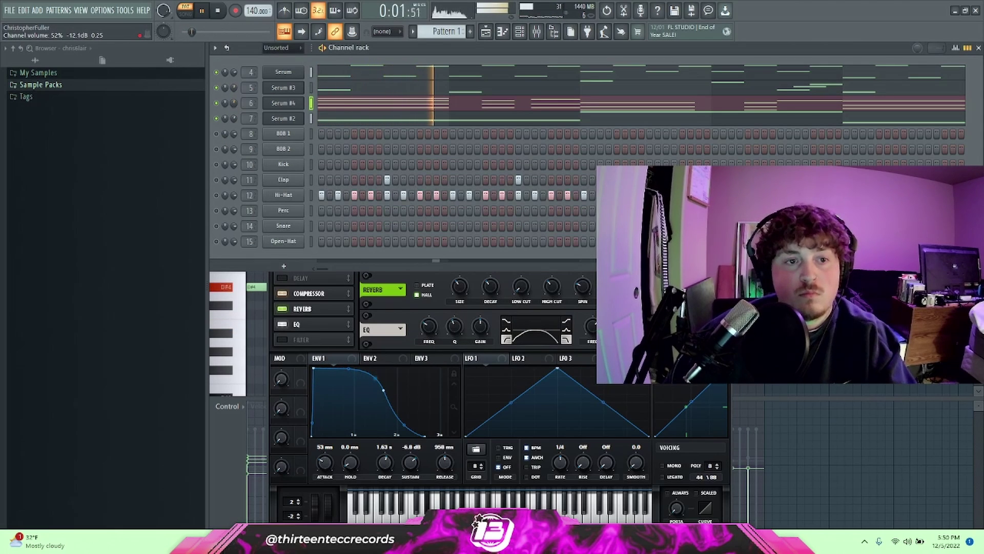
key(F9)
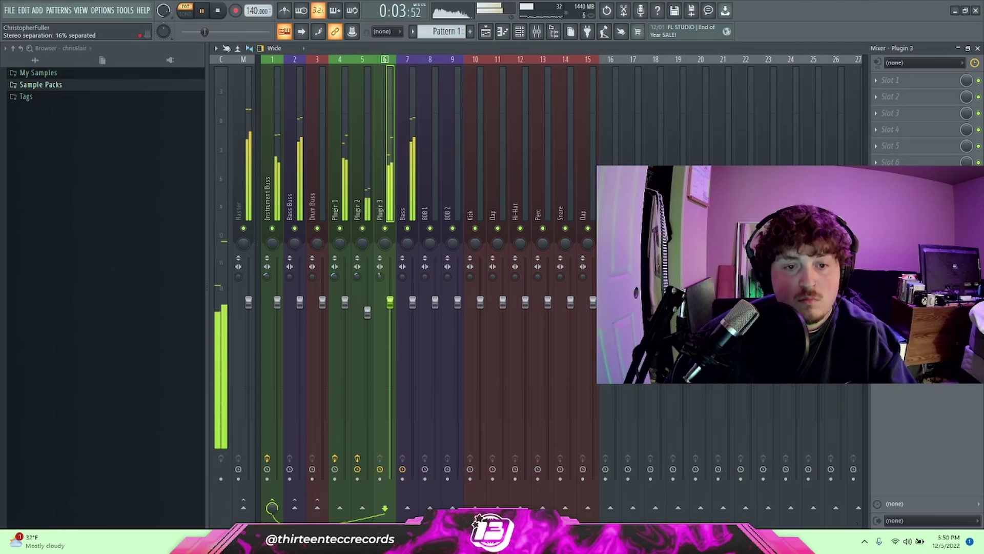
click(906, 130)
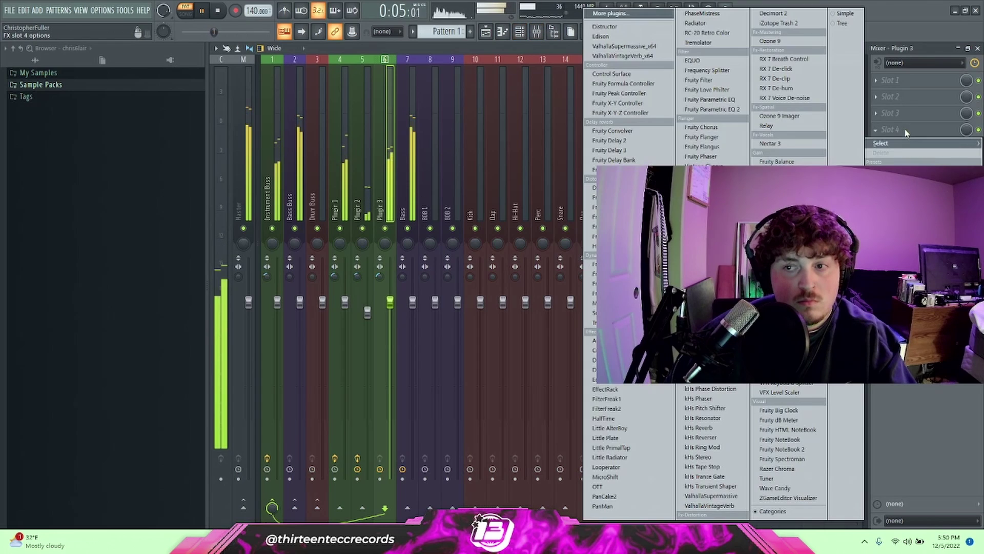
click(720, 111)
click(532, 113)
click(554, 164)
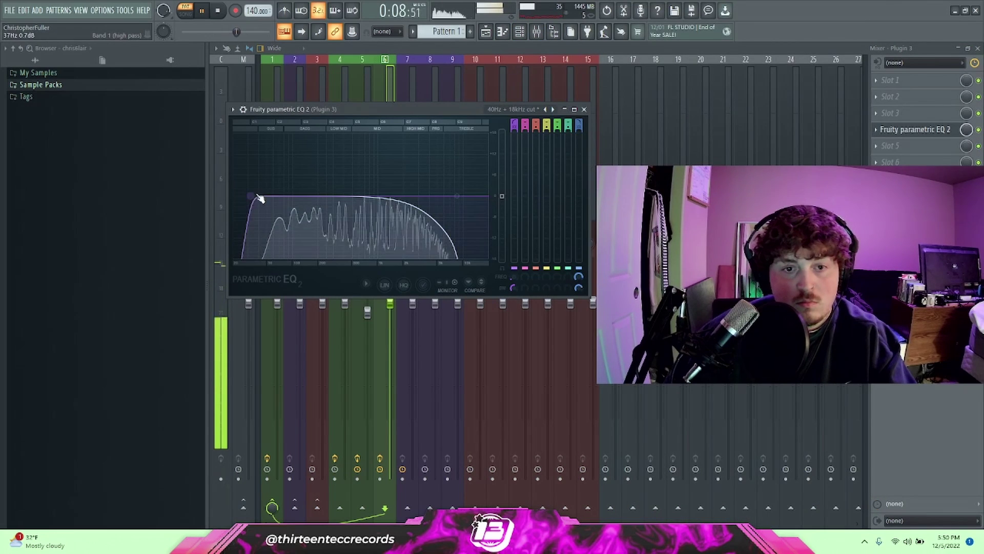
- Reopen Serum #4 and save its sound as the preset SynthCHord 1
click(519, 32)
click(288, 105)
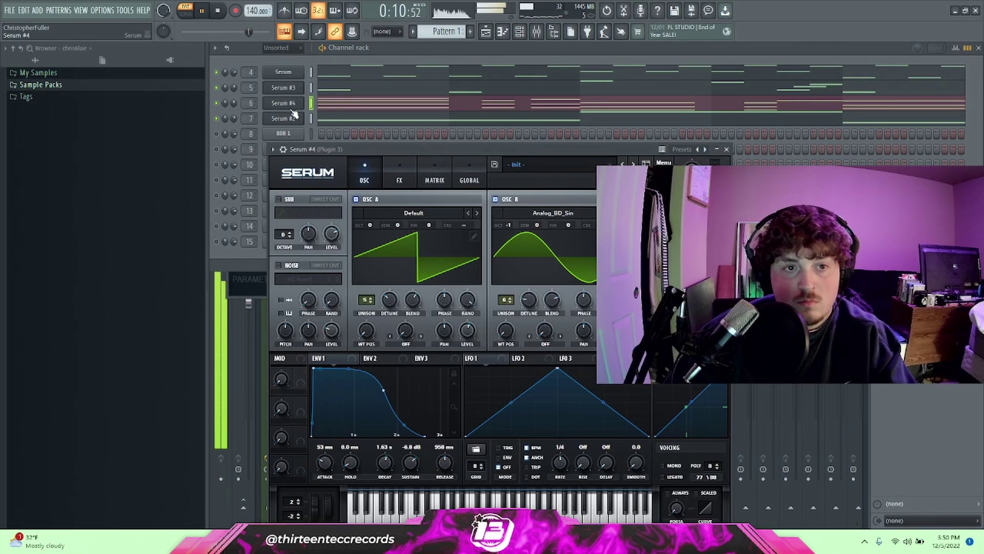
click(494, 165)
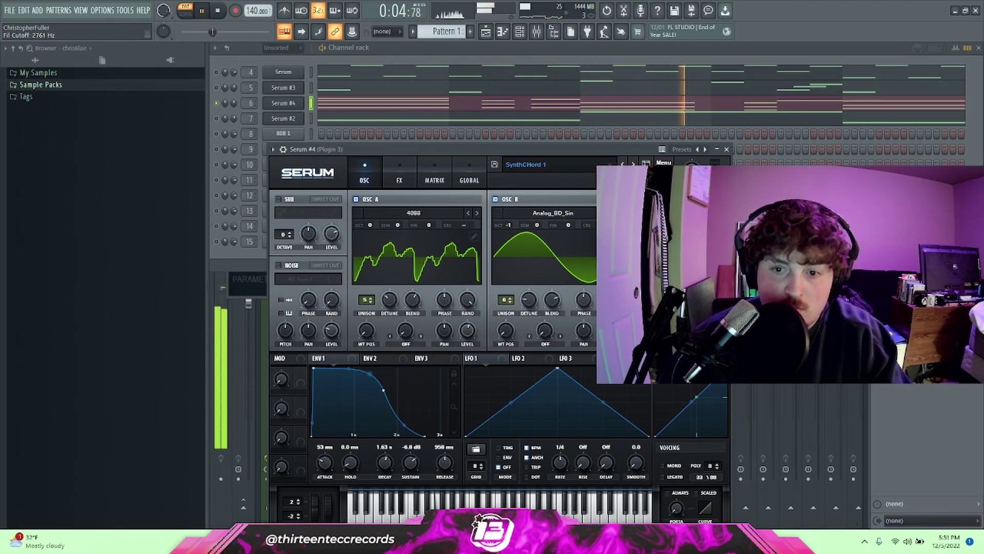
- Turn off Serum's EQ and reverb effects, comparing the sound with the compressor off and on
click(399, 180)
click(281, 324)
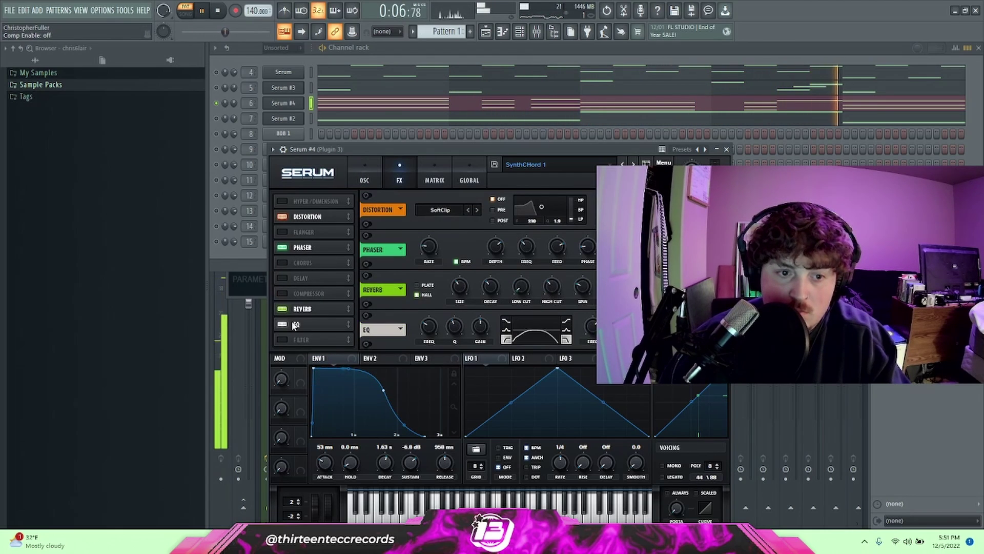
click(281, 324)
click(281, 309)
click(282, 293)
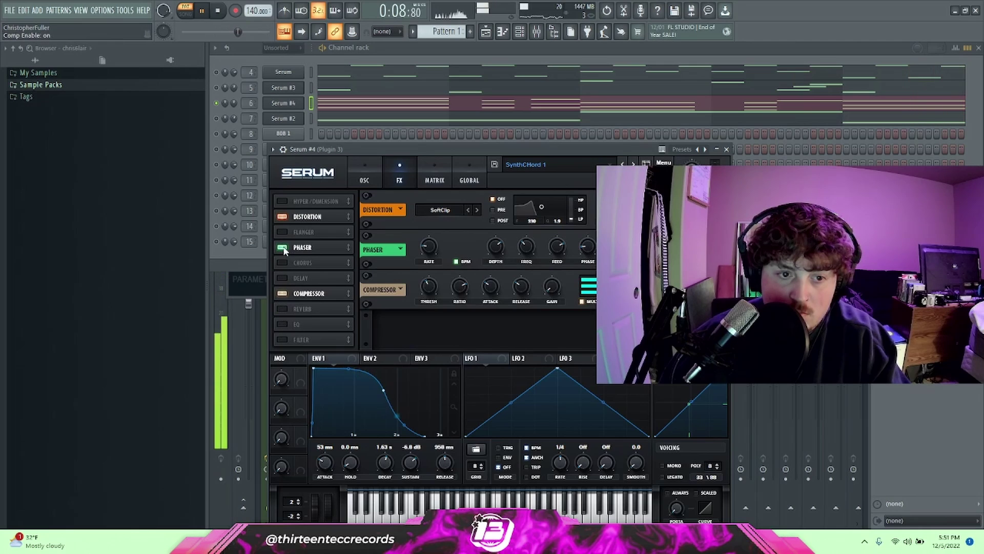
- Turn off the phaser and re-enable the reverb after comparing the sound without distortion and with chorus
click(281, 247)
click(281, 216)
click(281, 216)
click(281, 263)
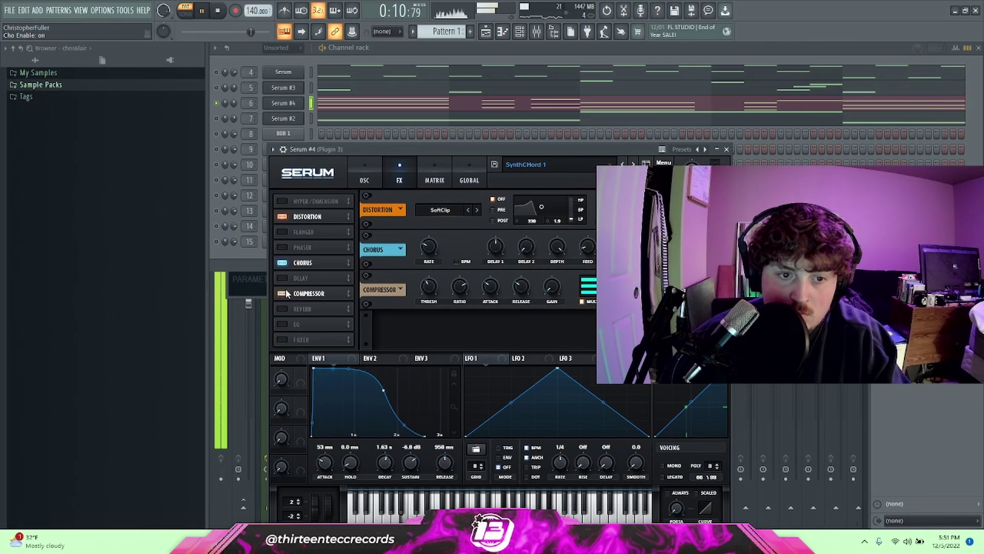
click(282, 263)
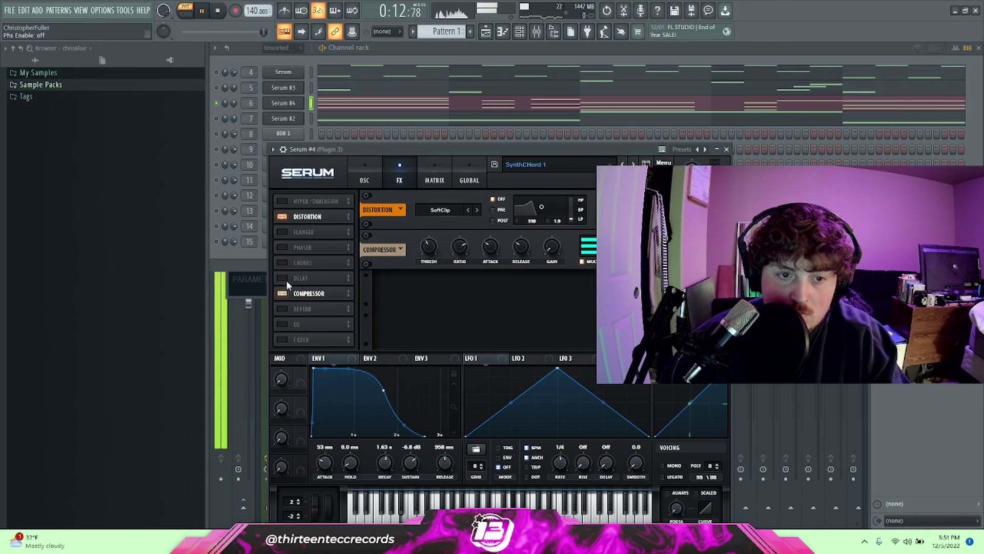
click(282, 309)
- Set oscillator B's octave to +1 and lengthen Env 1's attack to 2.92 s
click(364, 177)
drag(314, 368, 397, 369)
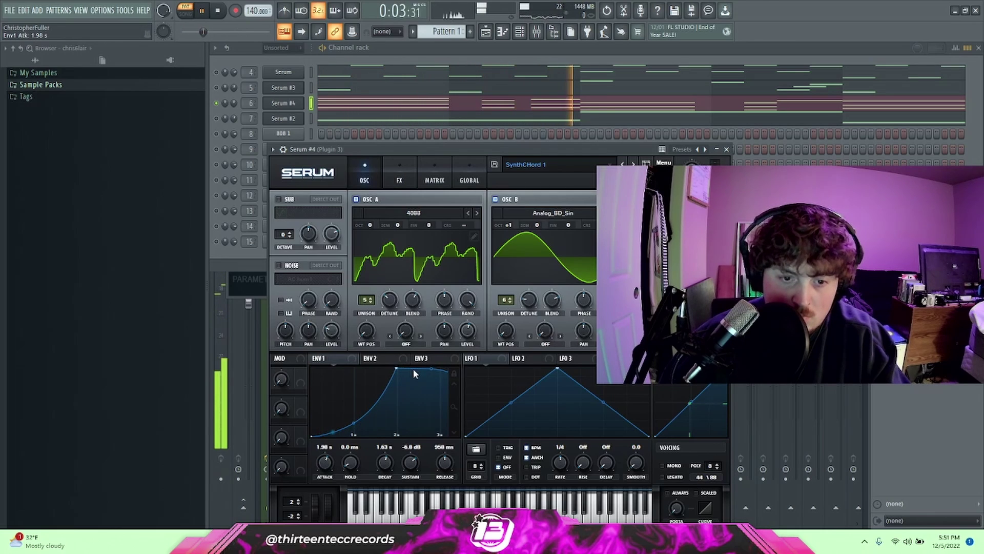
drag(398, 369, 431, 391)
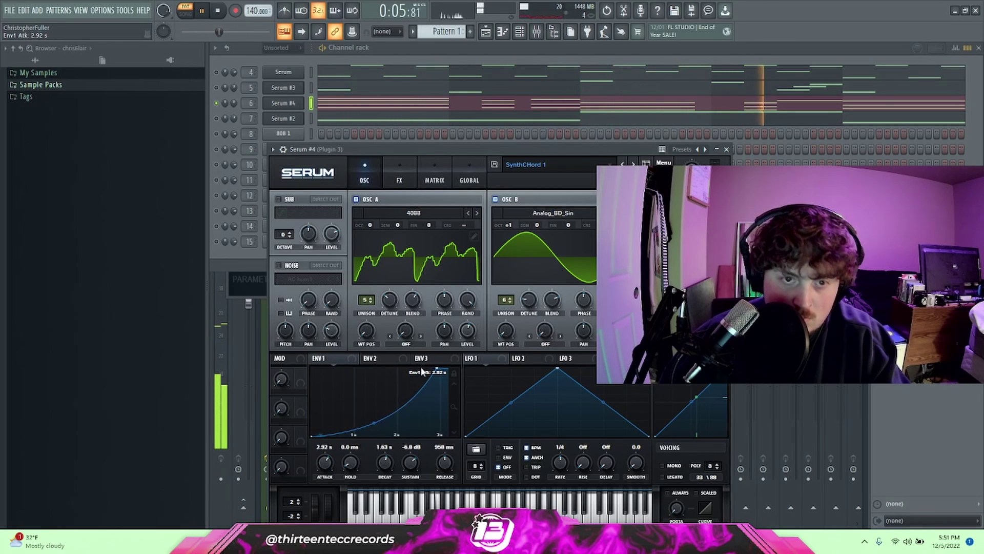
- Clone the Serum #4 channel with its notes copied into the clone, and mute the original channel
right_click(277, 105)
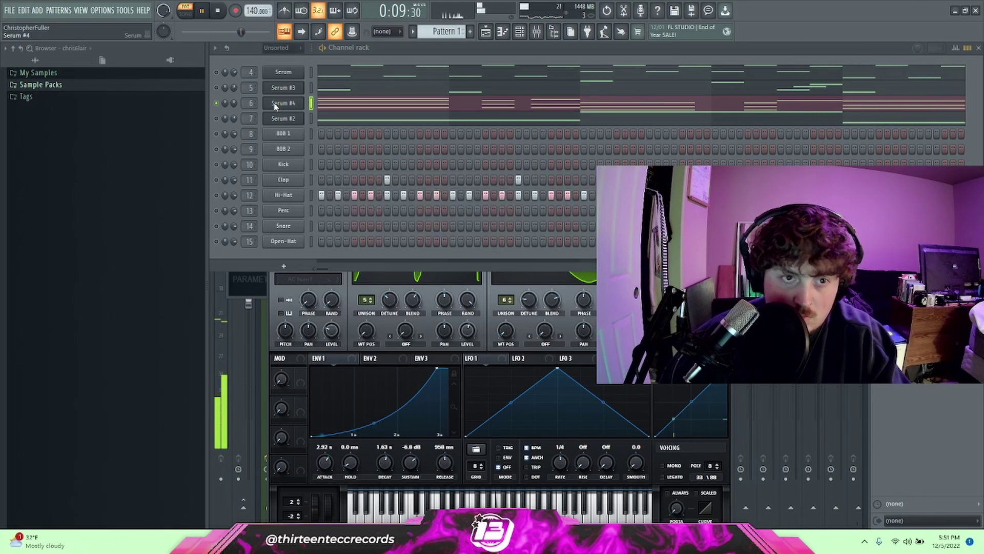
click(324, 190)
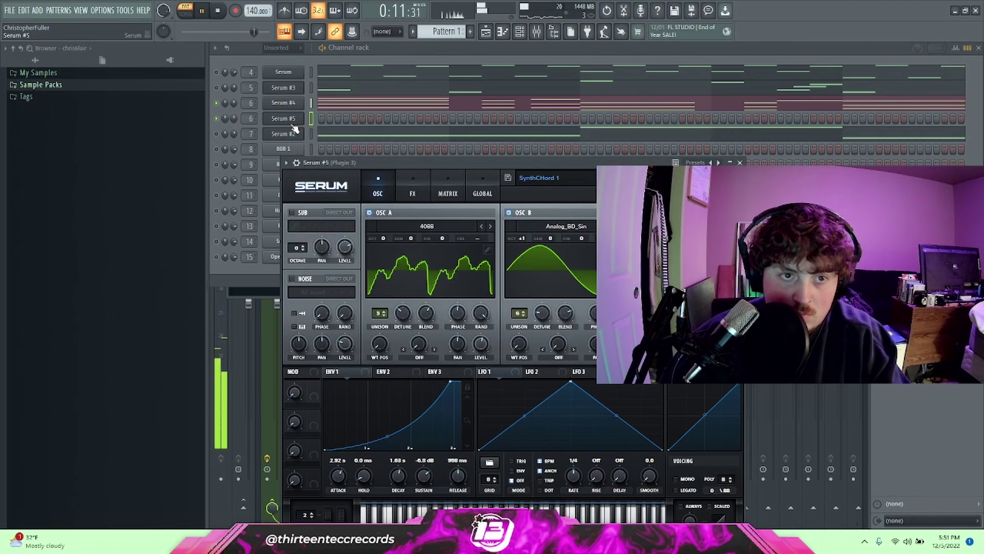
right_click(303, 100)
click(418, 113)
right_click(304, 118)
click(418, 137)
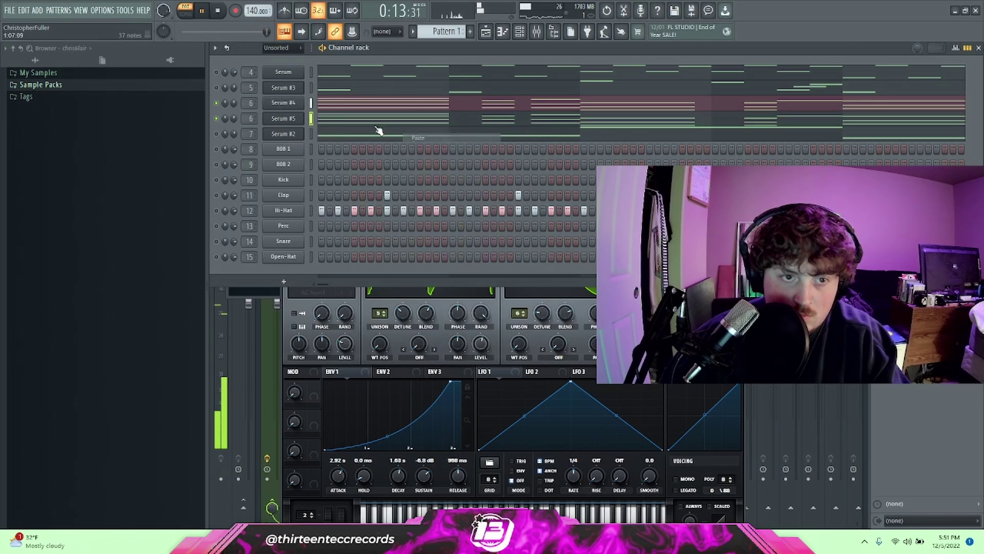
mouse_move(233, 103)
mouse_down()
mouse_move(225, 114)
mouse_move(233, 129)
mouse_move(225, 113)
mouse_move(235, 118)
mouse_up()
click(217, 103)
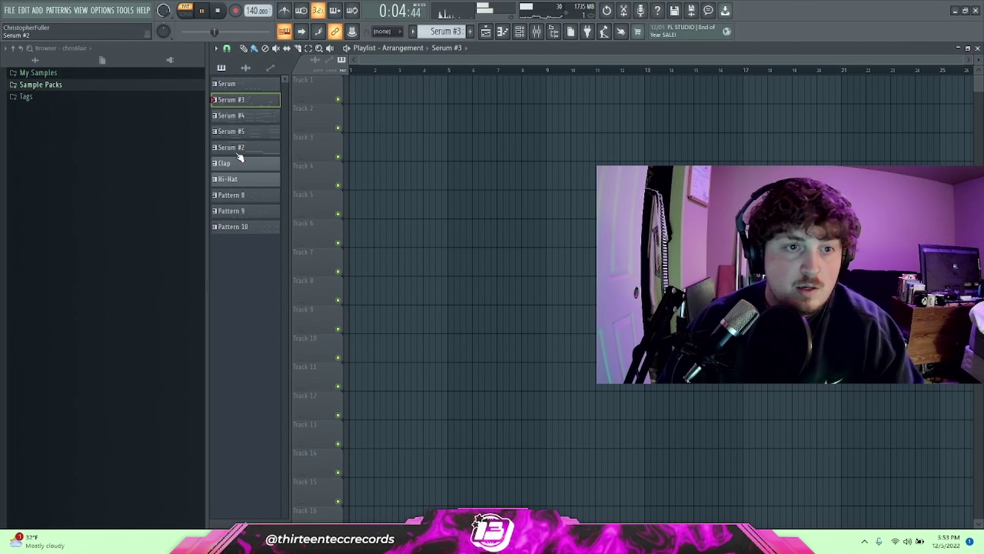
- Place the five Serum patterns together at bar 1 of the playlist on tracks 1 to 5 and stop playback
shift+click(237, 153)
shift+click(240, 86)
drag(239, 86, 410, 87)
drag(520, 94, 468, 94)
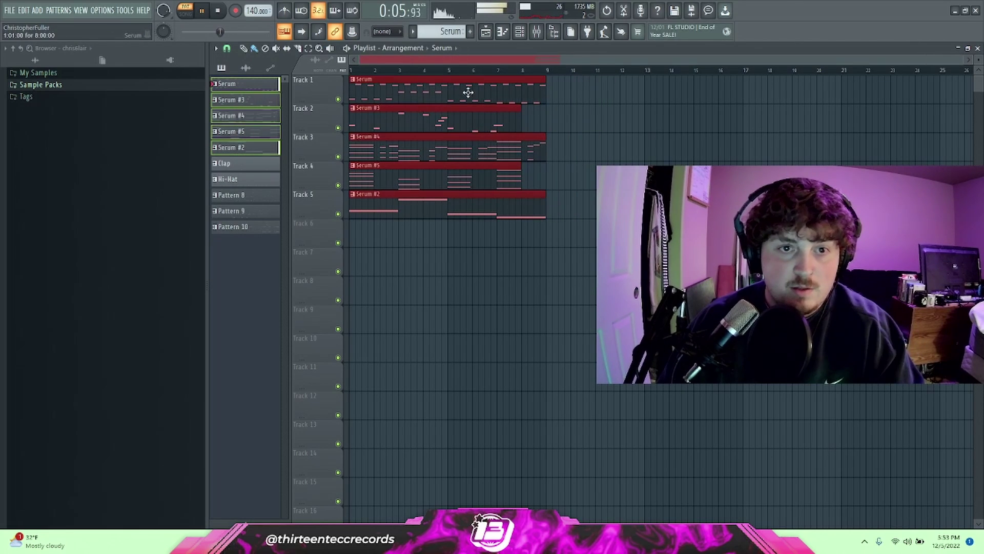
click(621, 110)
key(space)
- Open the Serum instrument holding the Bell 1 preset and browse its user preset folders
click(520, 32)
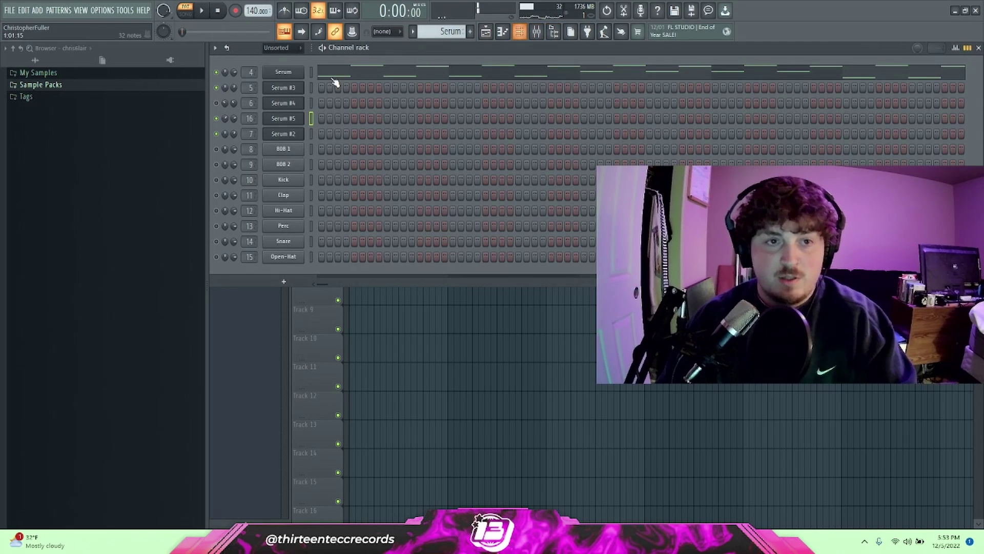
click(283, 72)
click(564, 121)
mouse_move(519, 304)
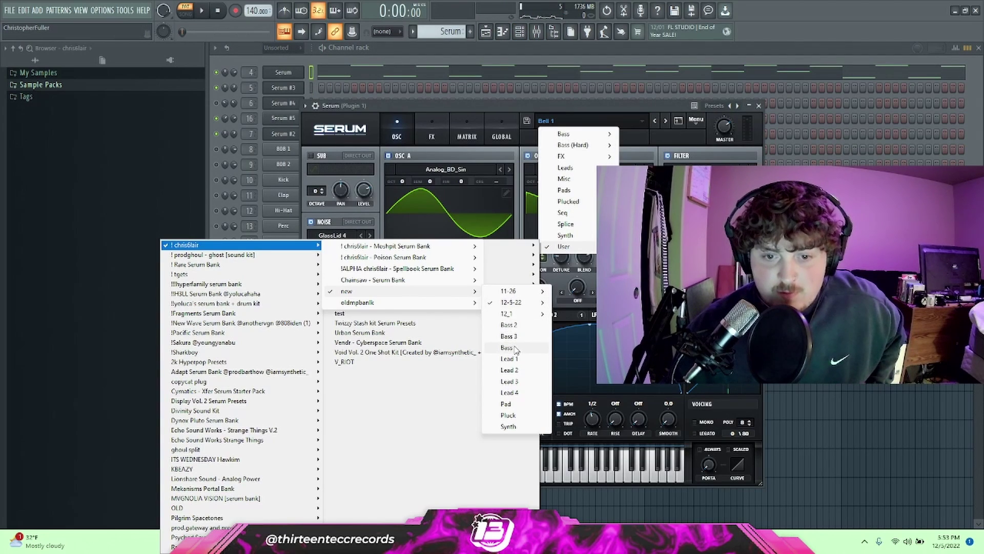
click(635, 114)
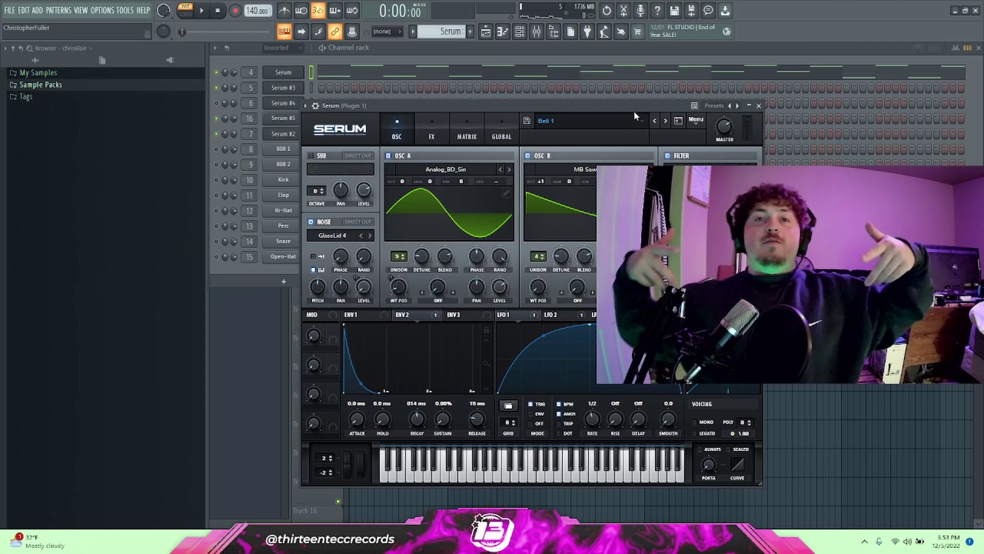